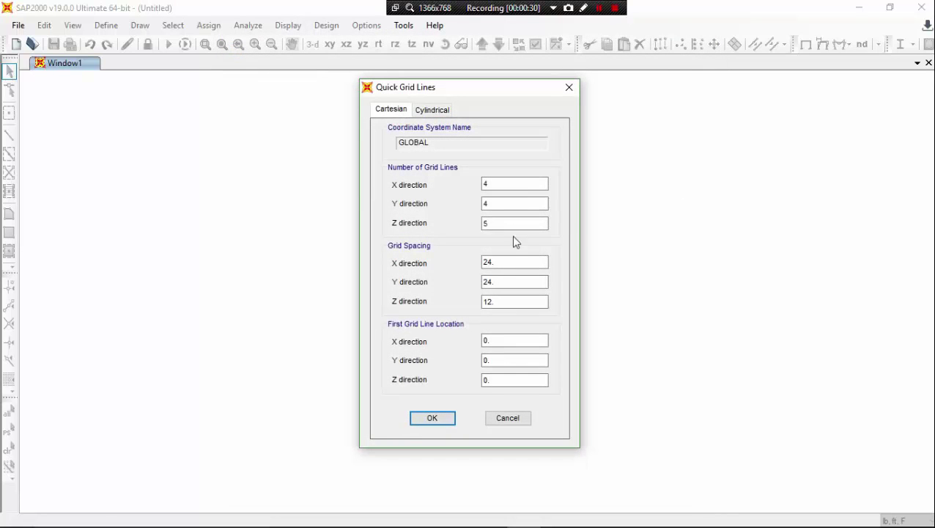
- Switch the quick grid definition to cylindrical coordinates and review the structure's dimensions in the Word document before returning to SAP2000
click(432, 111)
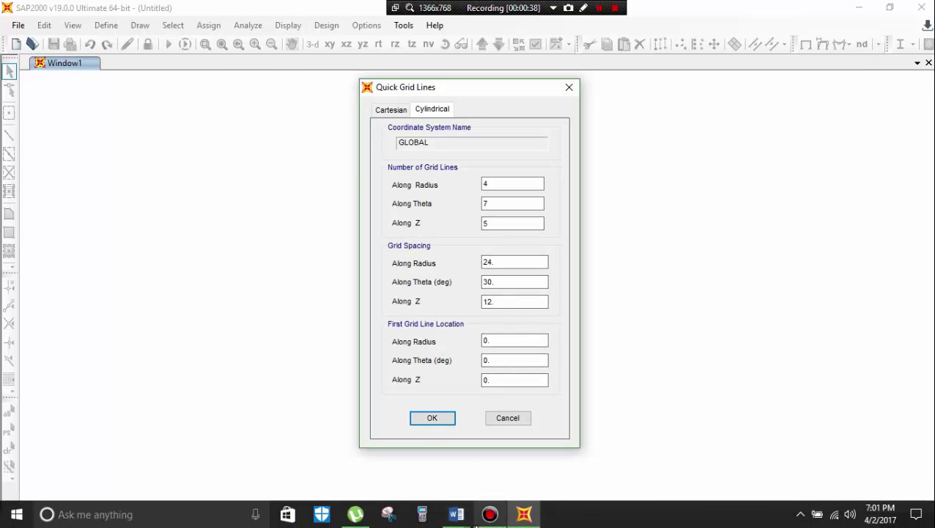
click(454, 512)
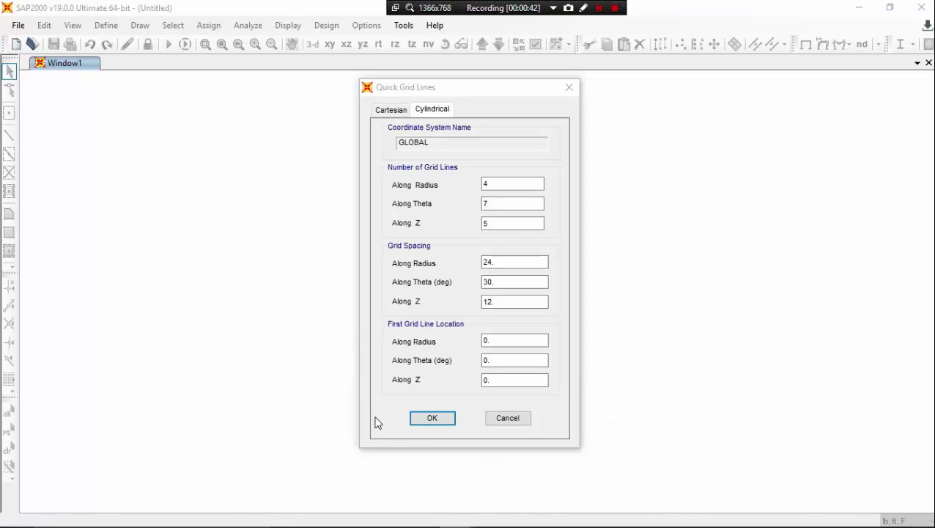
click(375, 416)
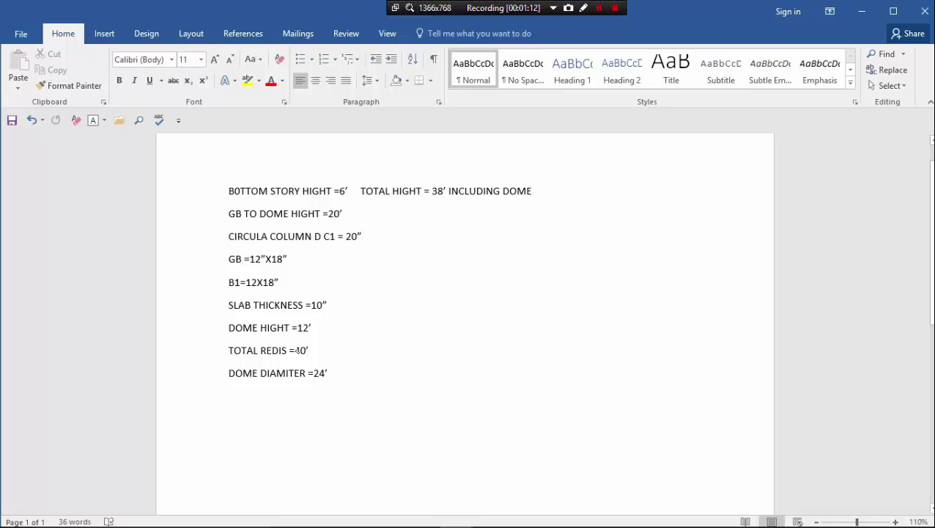
scroll(464, 330, down, 1)
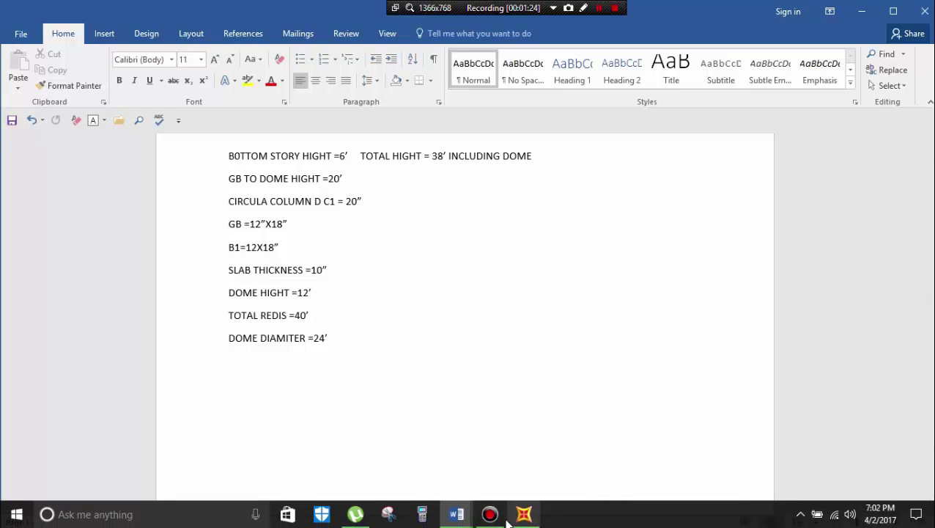
mouse_move(454, 515)
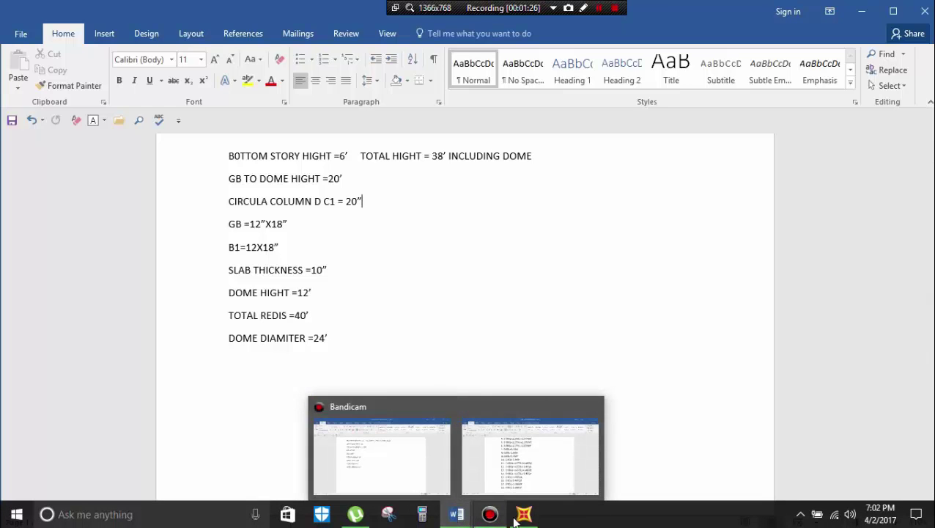
click(501, 475)
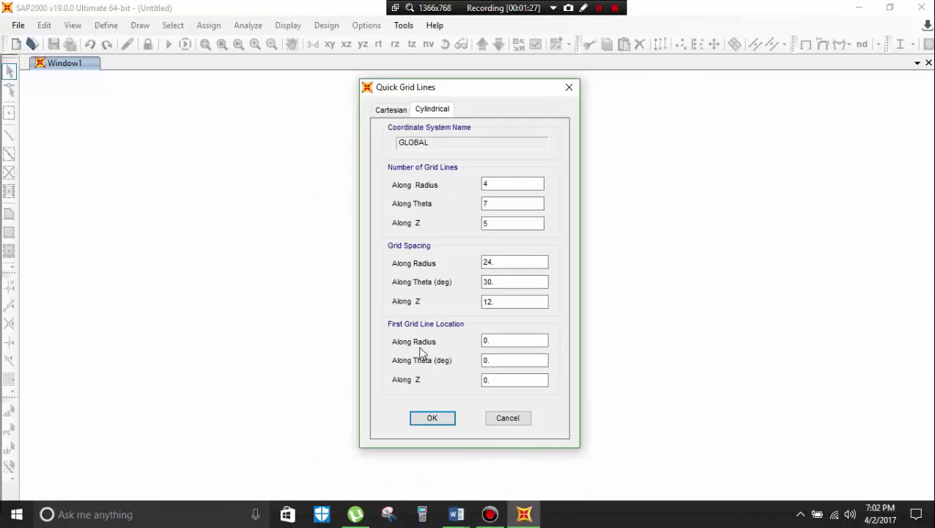
- Set the number of cylindrical grid lines to 4 along radius, 9 along theta and 4 along Z
click(505, 183)
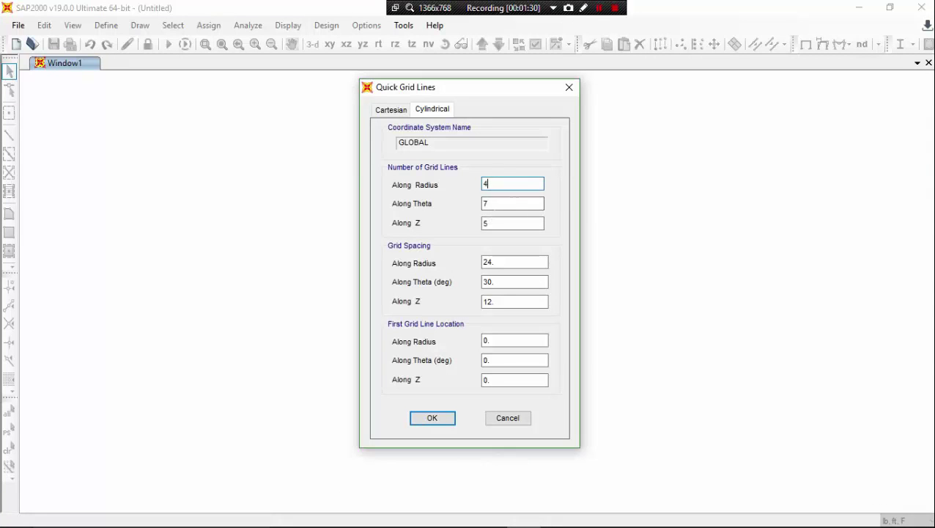
double_click(493, 205)
double_click(523, 222)
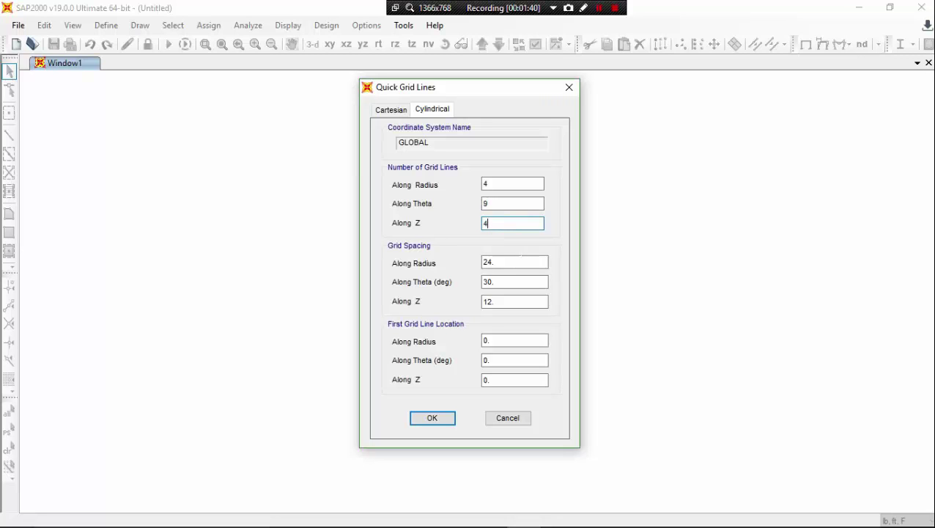
- Set the grid spacing to 10 ft along radius, 45 degrees along theta and 10 ft along Z, and create the grid
double_click(519, 262)
click(504, 258)
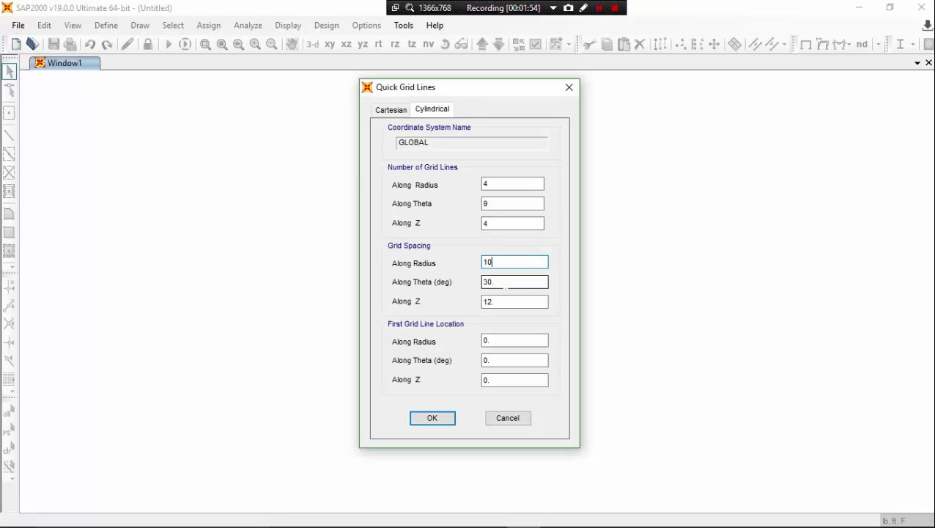
click(504, 281)
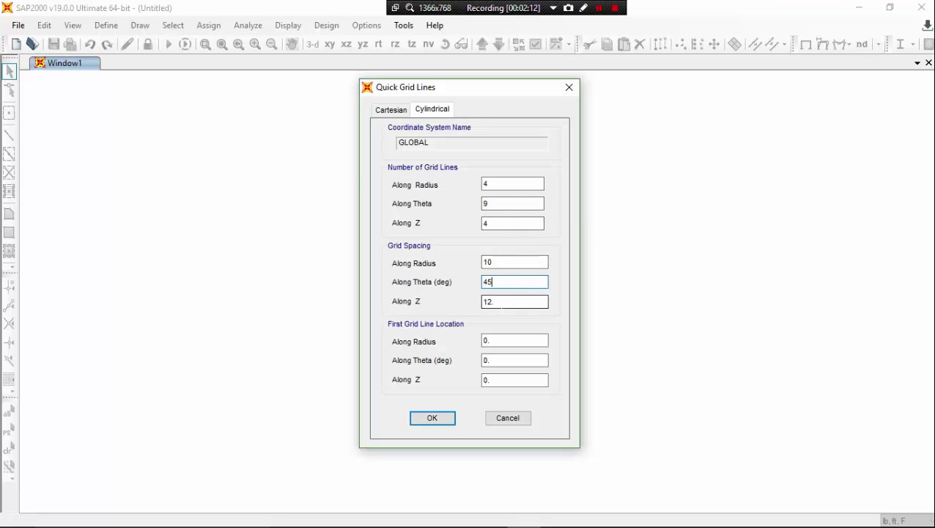
click(500, 302)
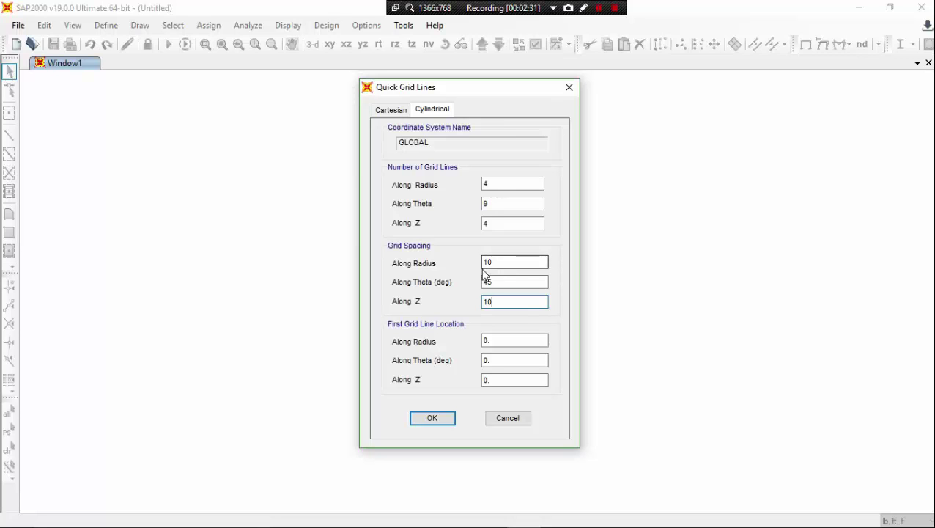
click(475, 90)
drag(476, 90, 478, 102)
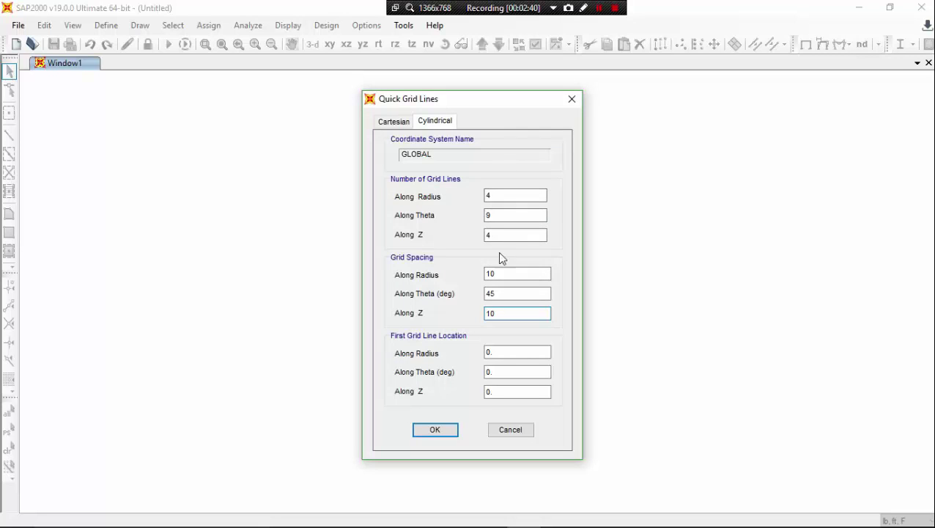
click(454, 430)
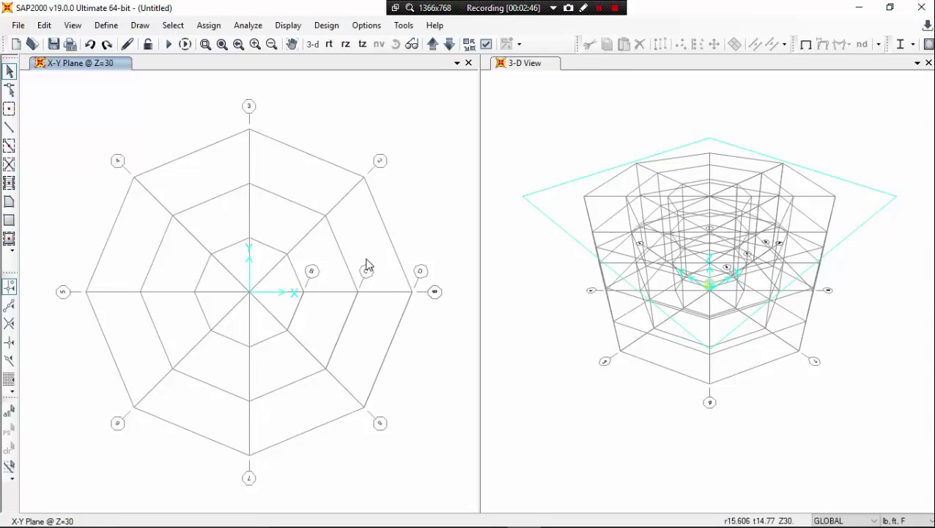
- Open the GLOBAL grid system's data for modification and display its grids as spacing
middle_drag(322, 260, 325, 249)
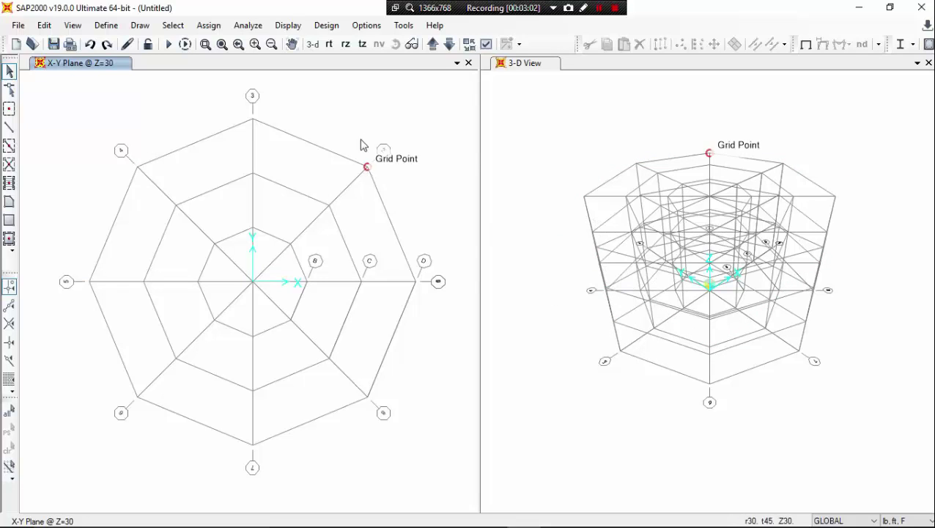
right_click(334, 102)
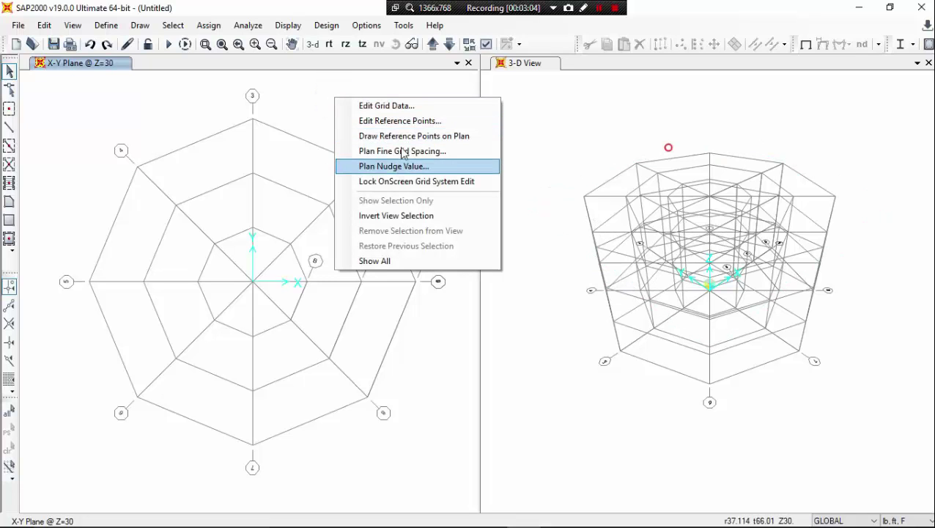
click(413, 110)
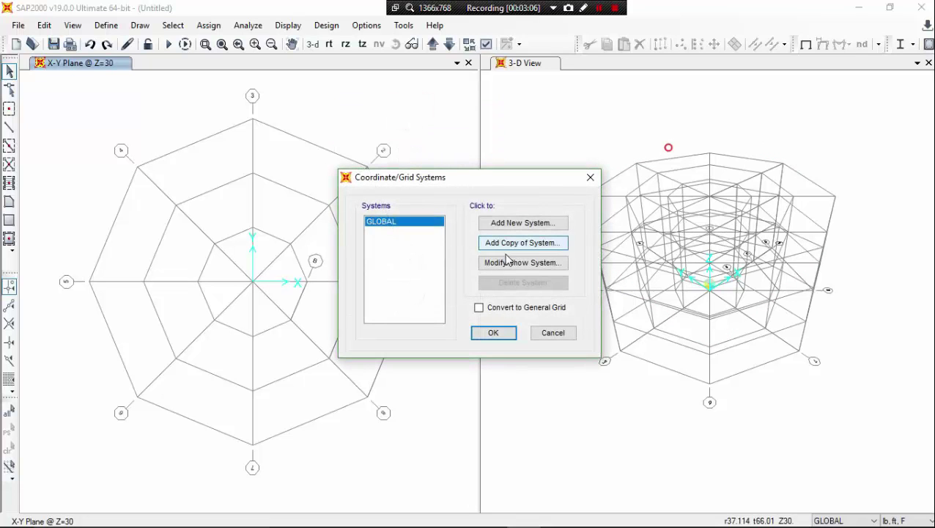
click(514, 264)
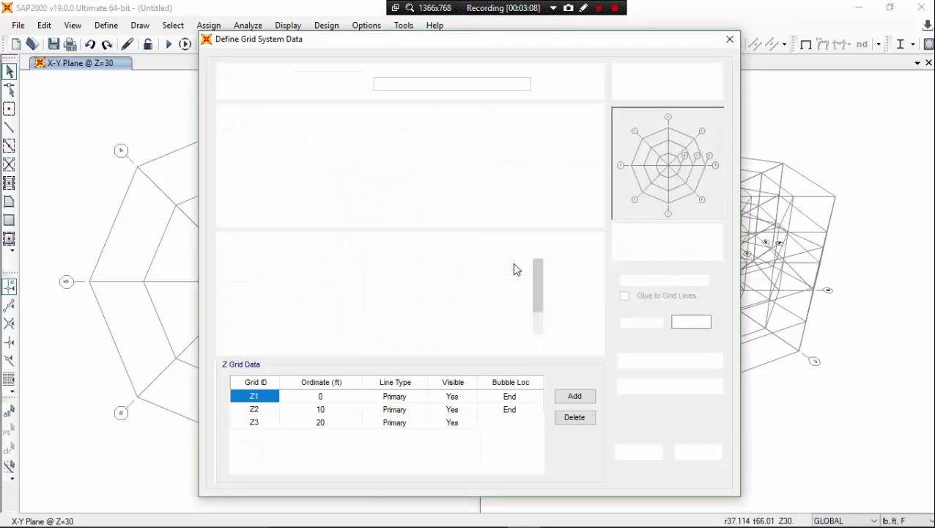
click(674, 247)
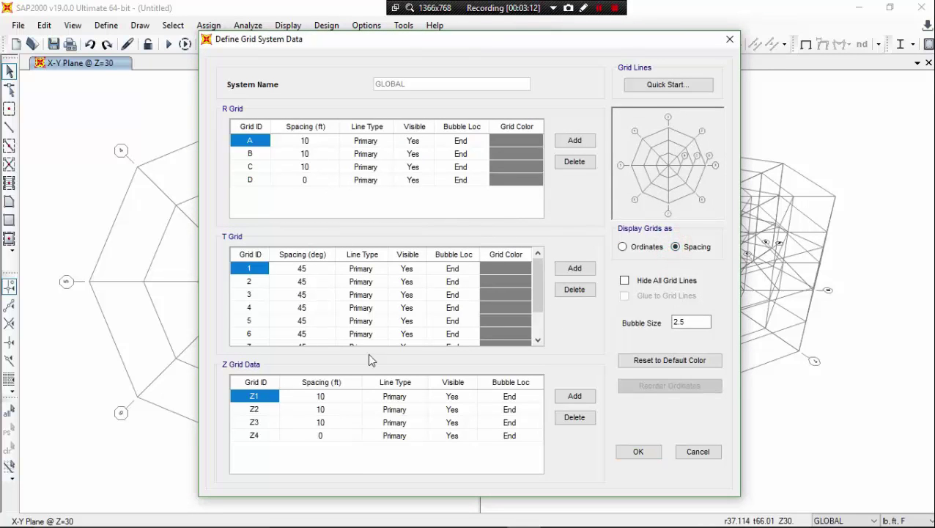
- Set the radial grid spacing to 12 ft for line A and 4 ft for lines B and C
click(317, 141)
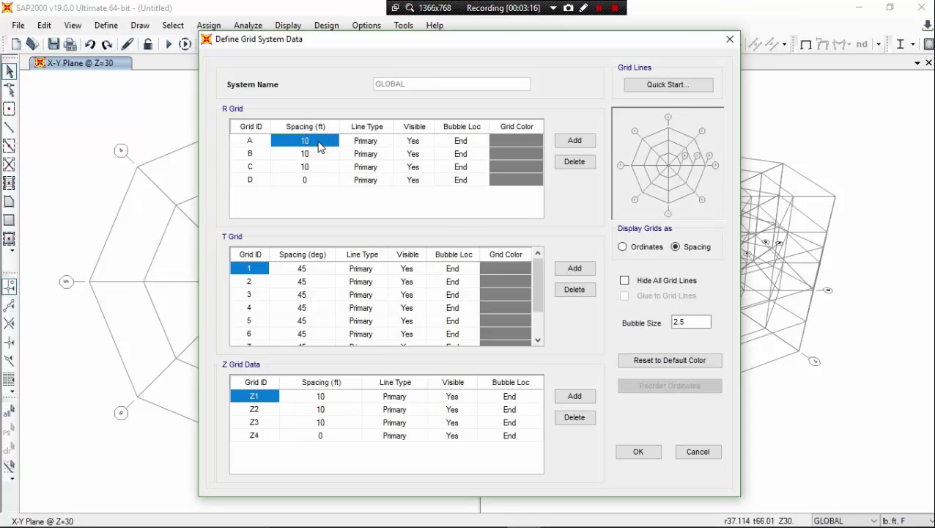
click(317, 141)
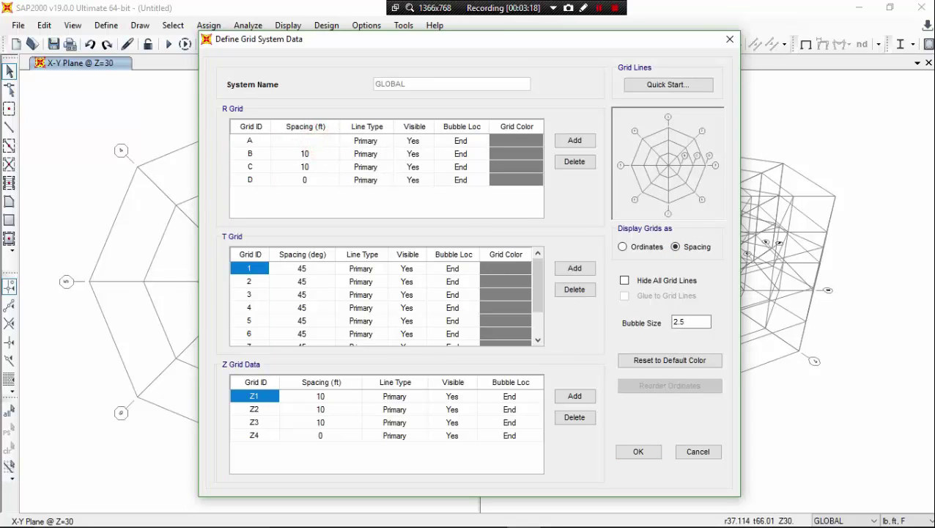
click(317, 154)
text(4)
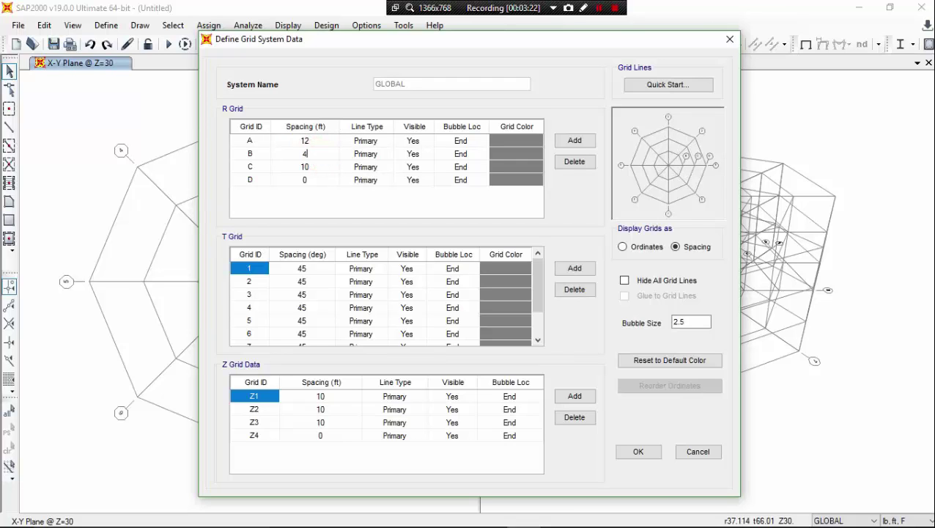
click(318, 169)
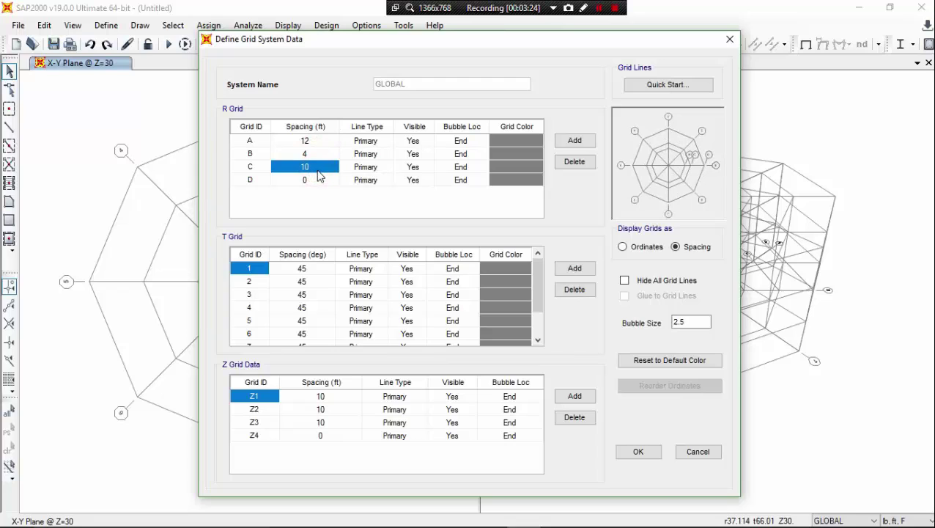
text(4)
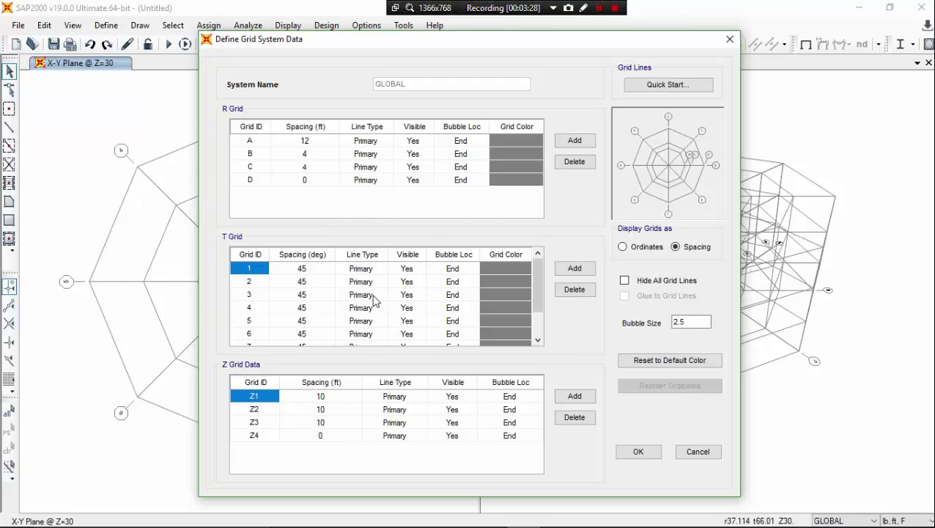
- Set the Z1 grid spacing to 6 ft and apply the changes to the GLOBAL grid system
drag(525, 38, 540, 28)
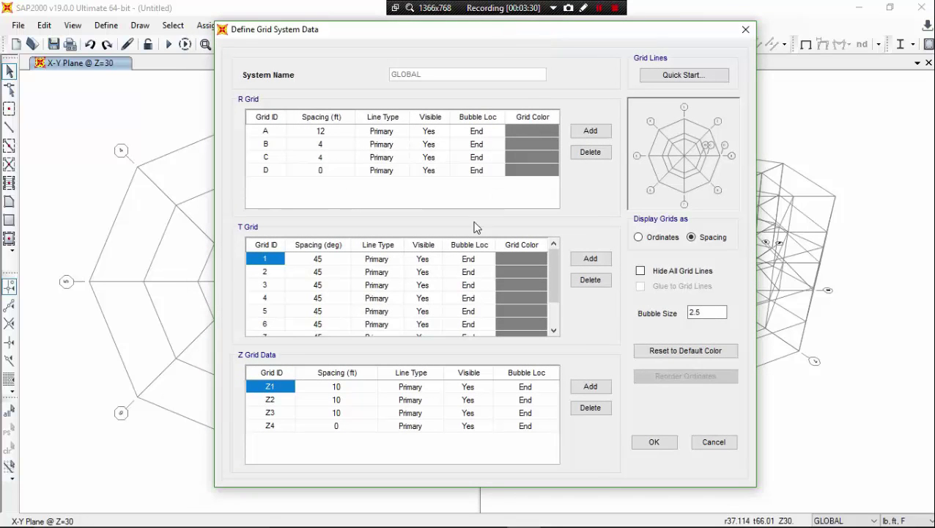
click(358, 388)
click(356, 389)
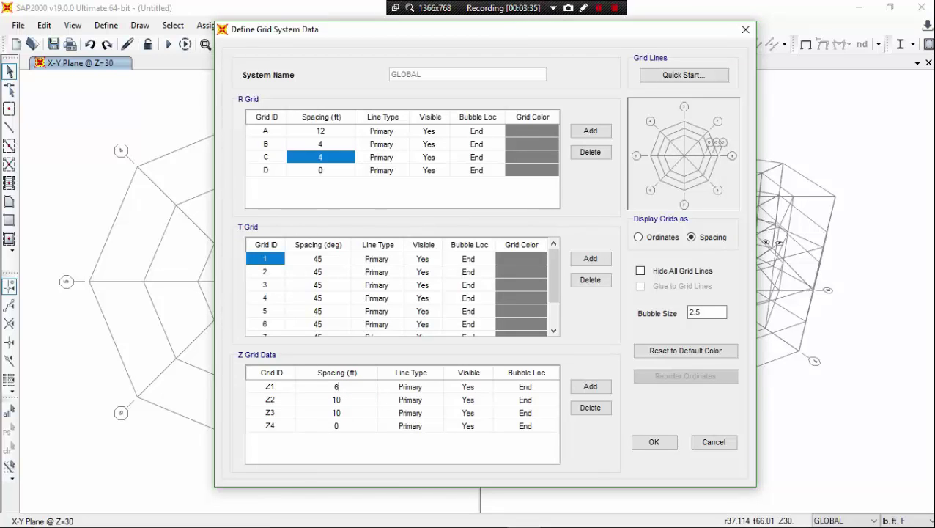
click(350, 401)
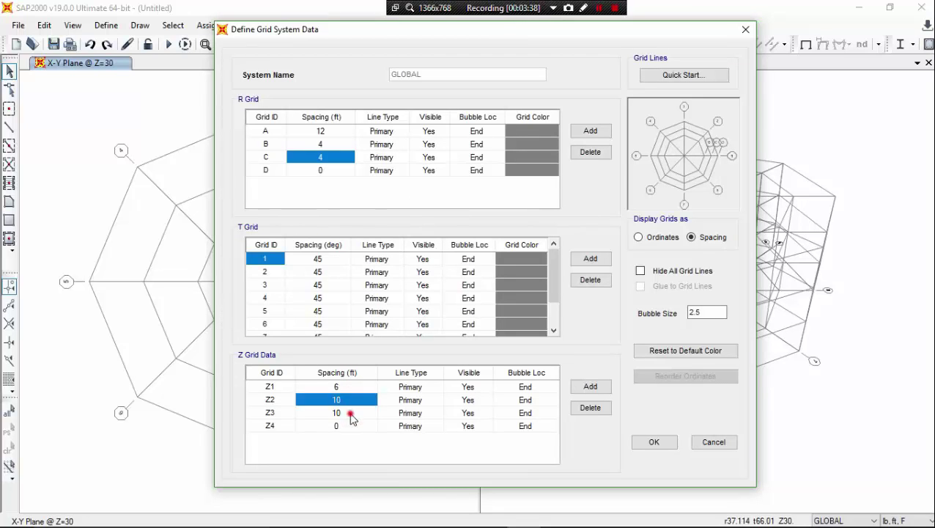
click(349, 413)
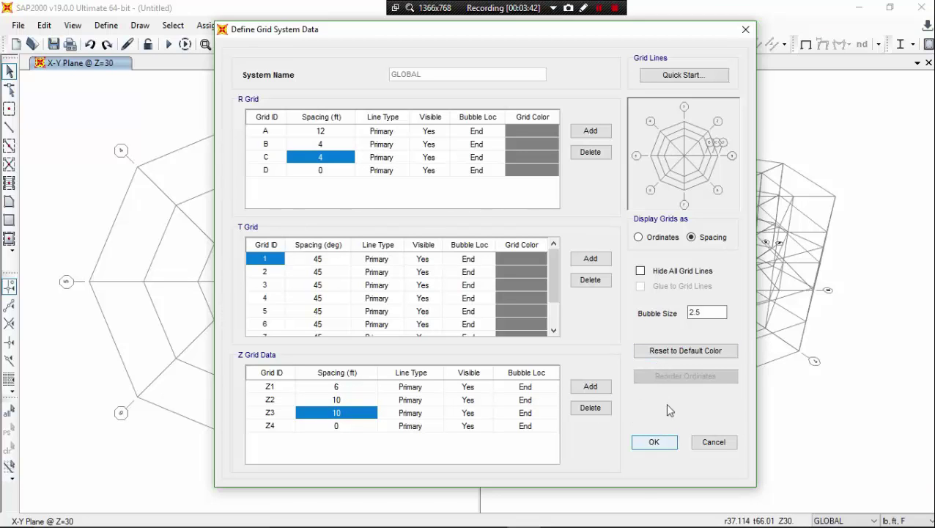
click(651, 440)
click(491, 334)
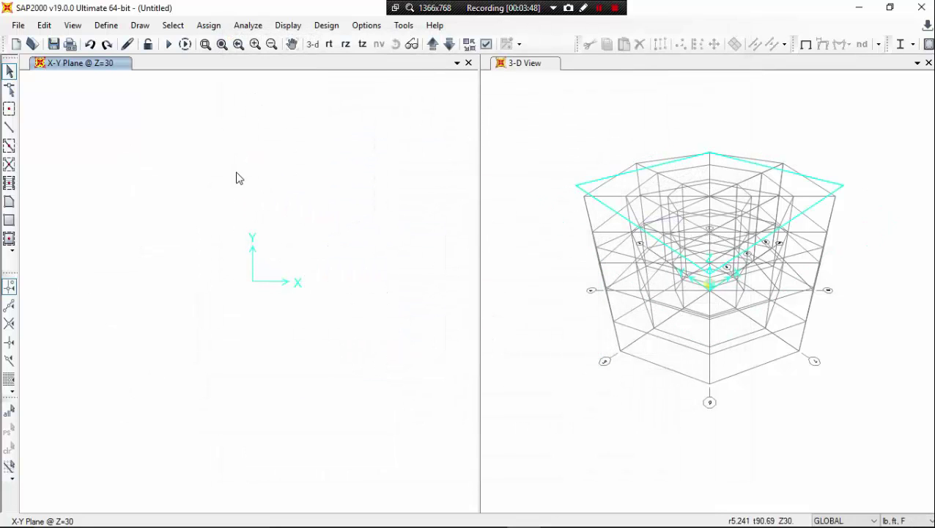
- Show the X-Y plane at Z=0 in the plan view
click(235, 172)
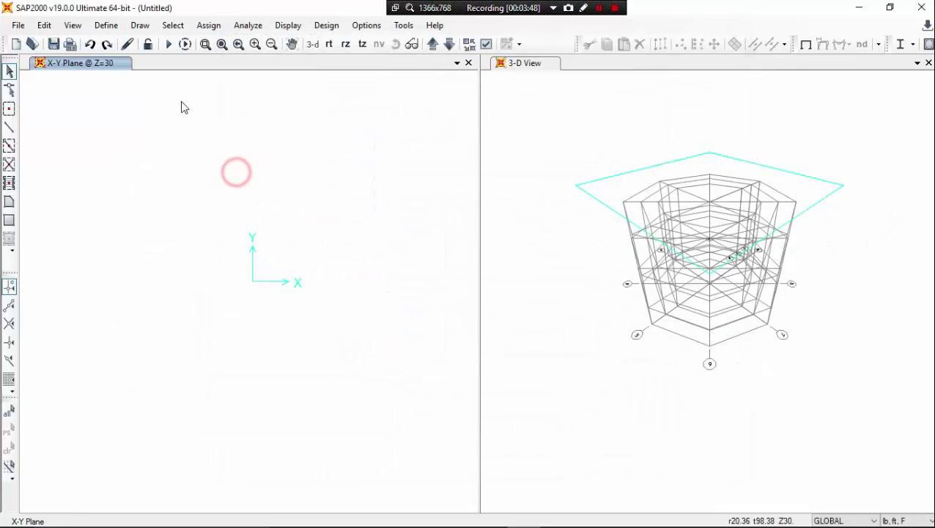
click(302, 101)
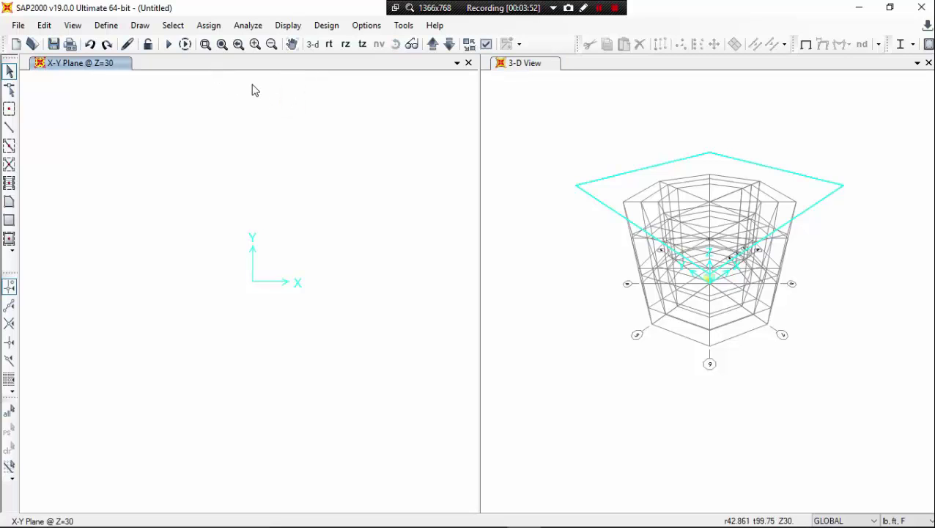
click(331, 45)
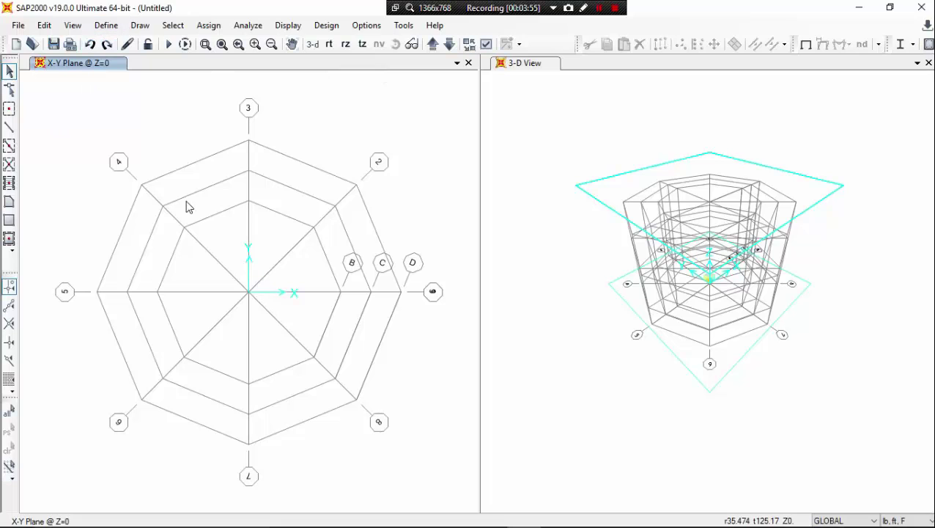
- Examine the 4000Psi concrete material's property data in Kip, in, F units and accept it
click(106, 25)
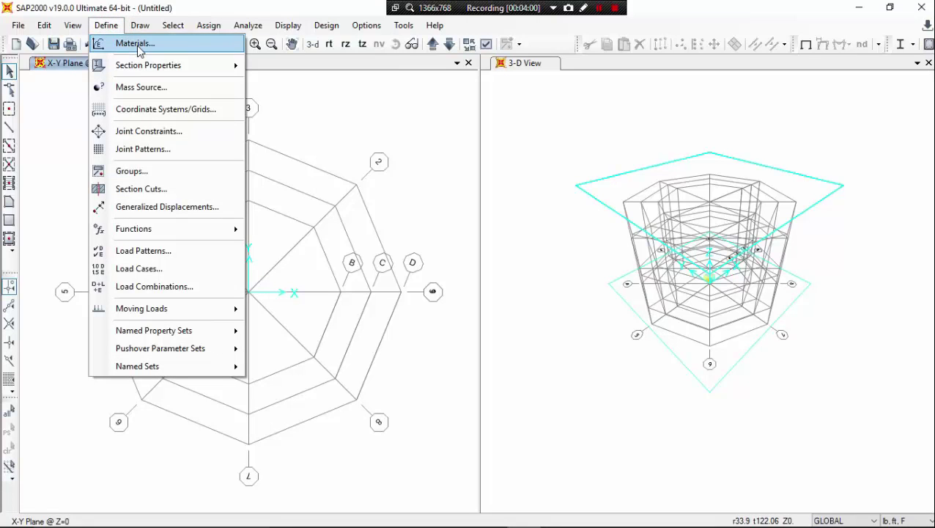
click(137, 45)
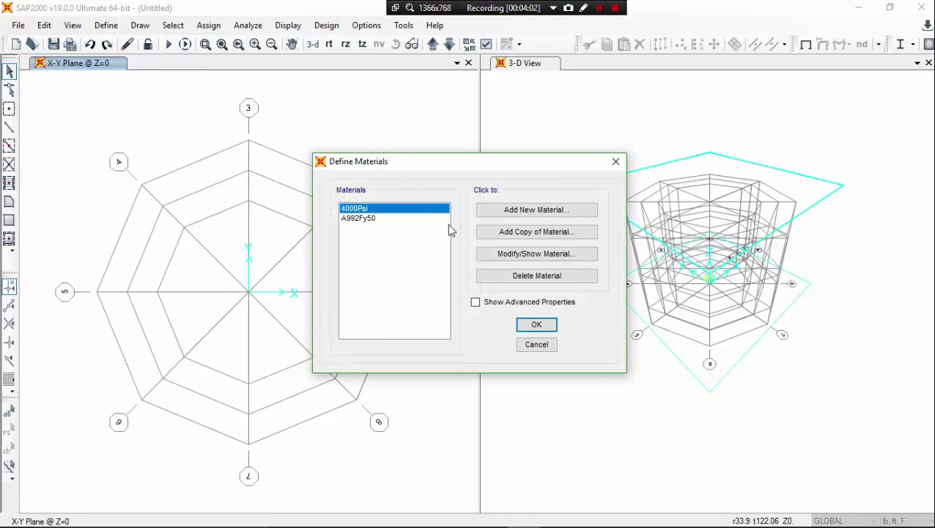
click(546, 254)
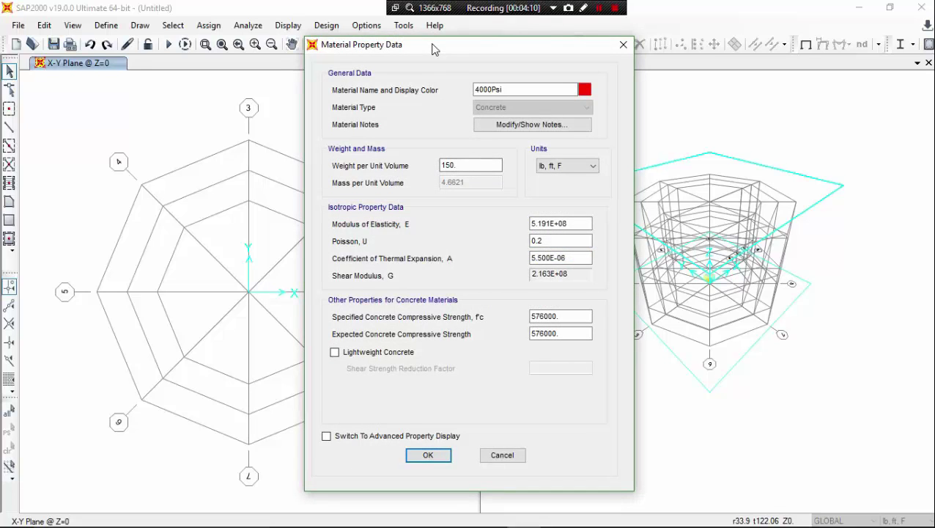
drag(429, 46, 416, 56)
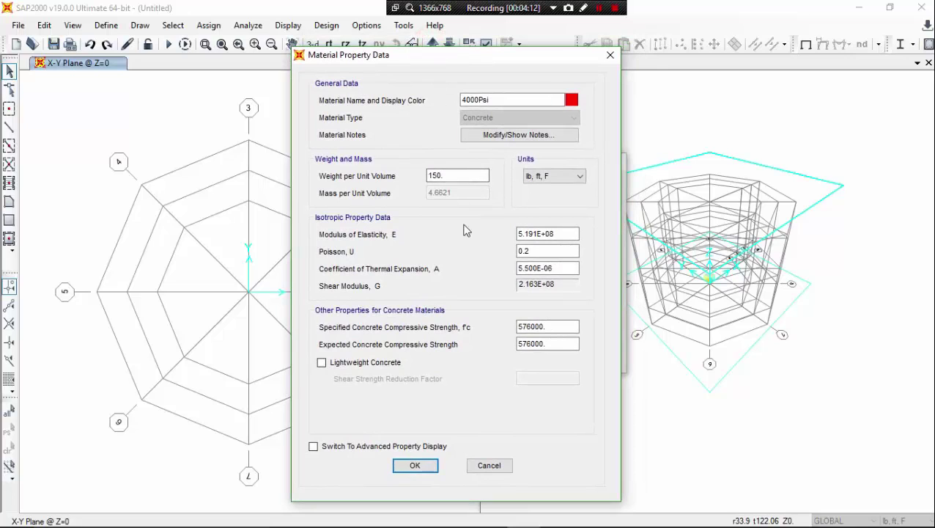
click(570, 179)
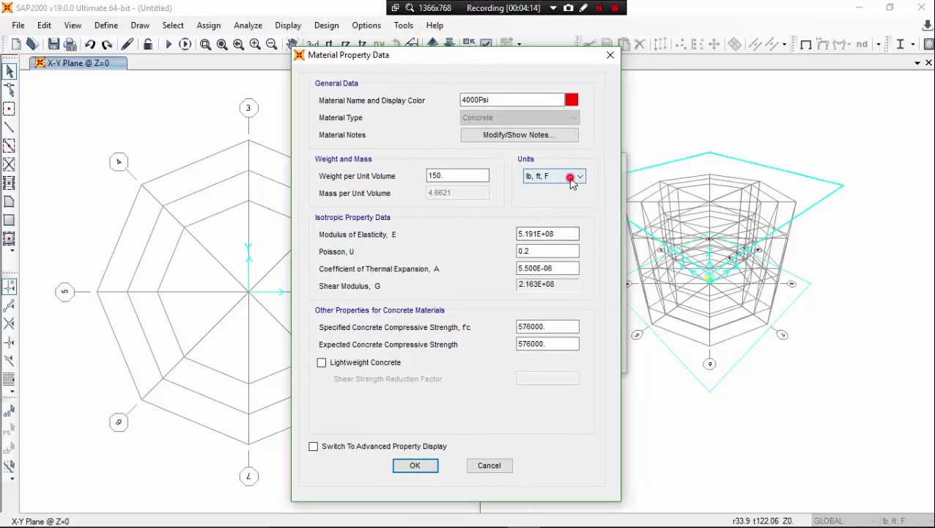
click(557, 209)
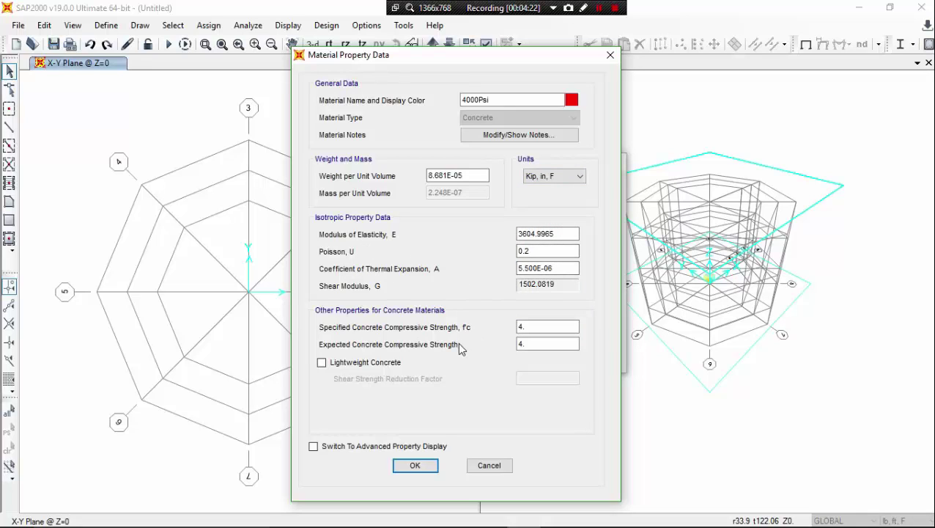
drag(424, 66, 417, 78)
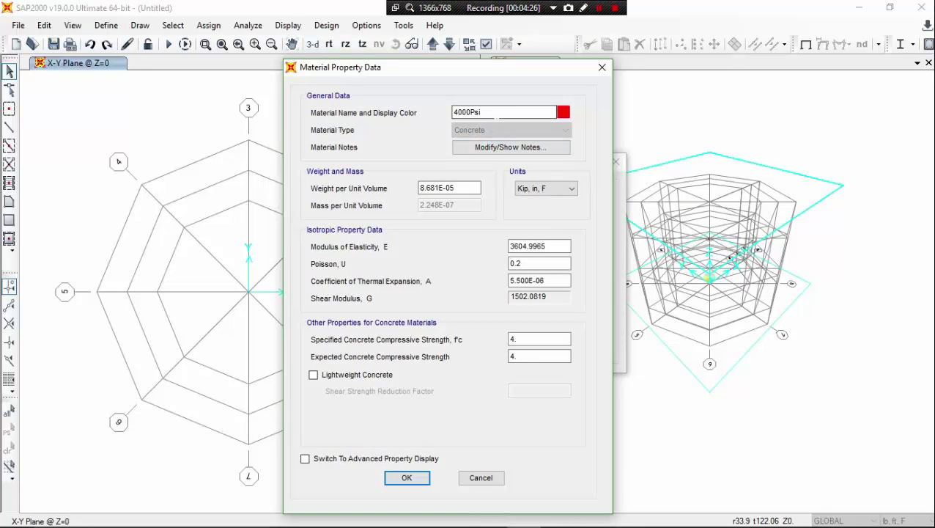
click(495, 112)
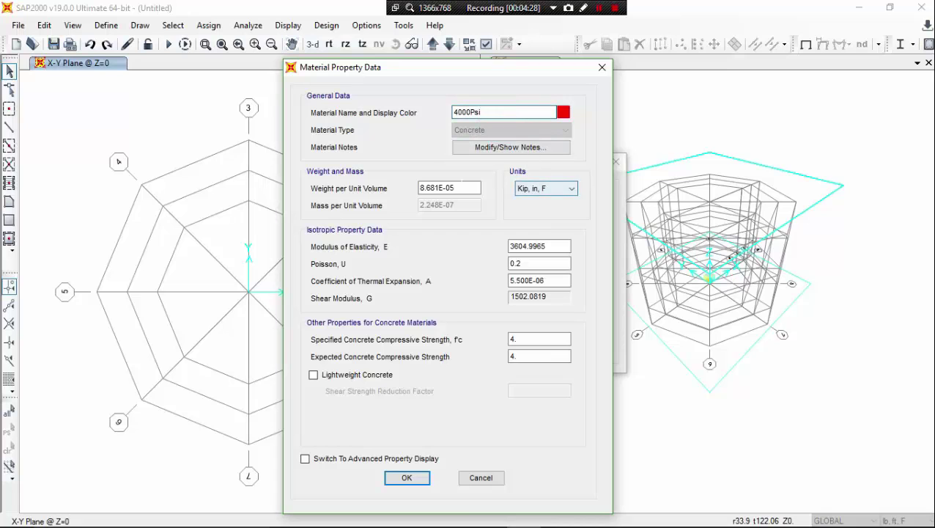
click(405, 478)
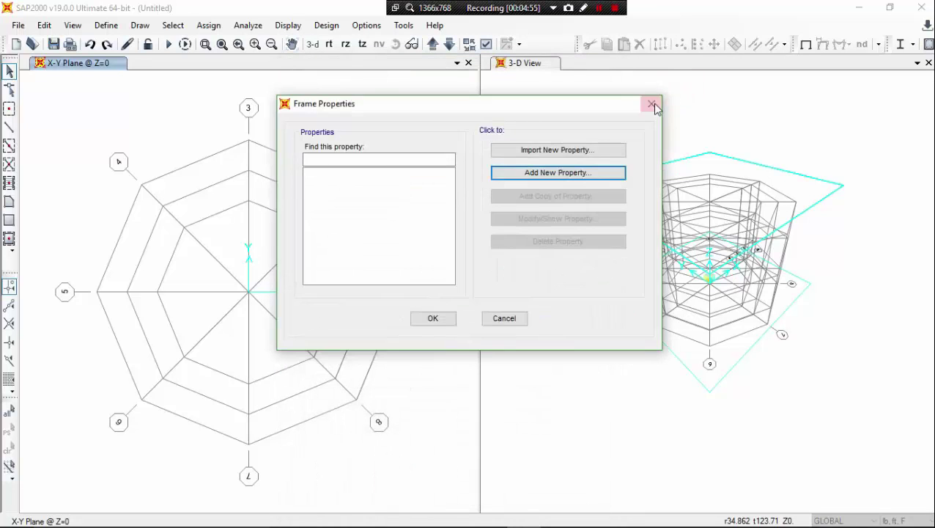
- Close the frame properties and set the model's units to lb, in, F
click(652, 104)
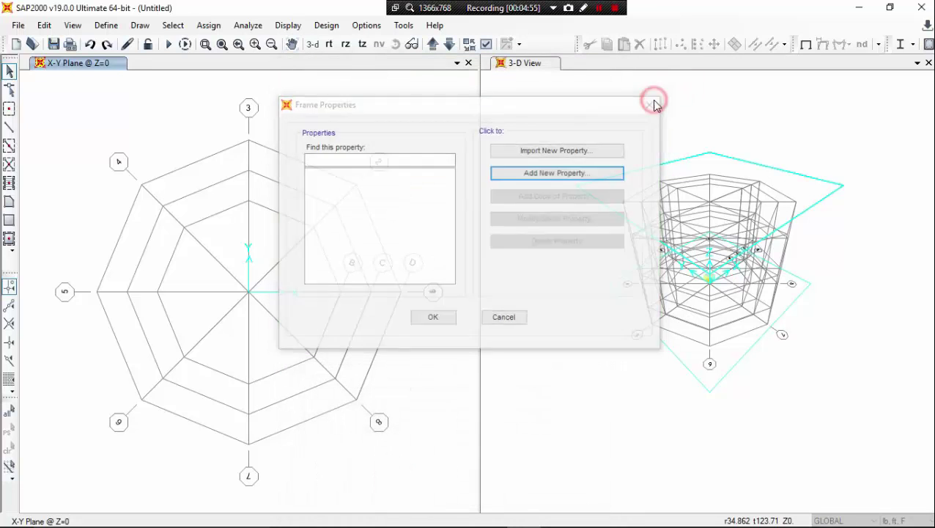
click(625, 447)
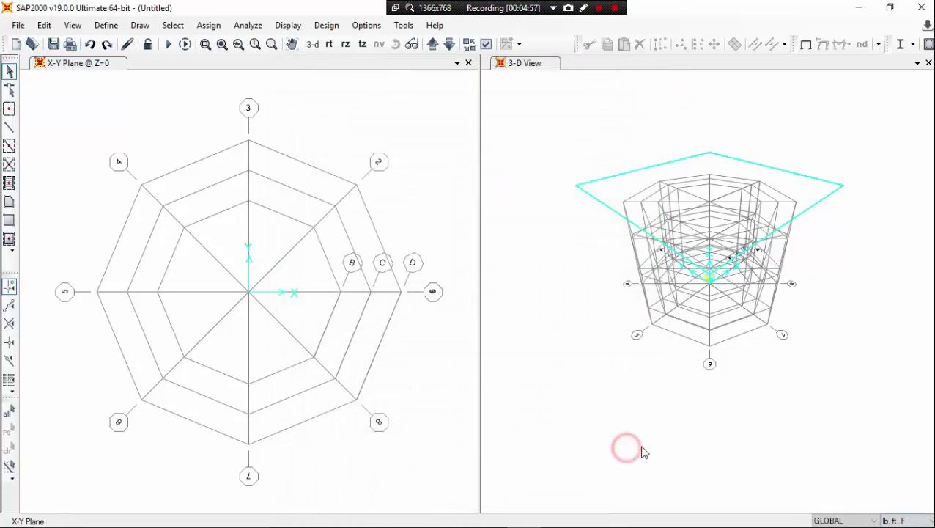
click(906, 520)
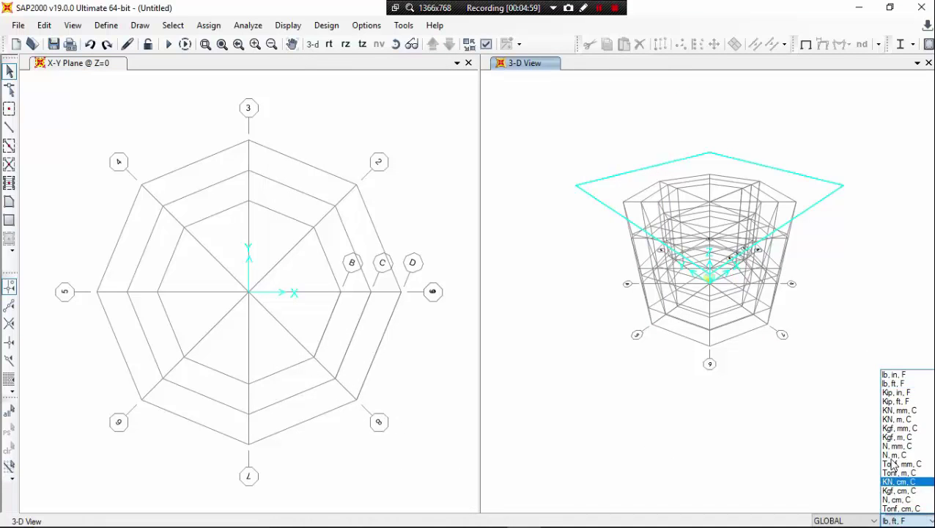
click(893, 374)
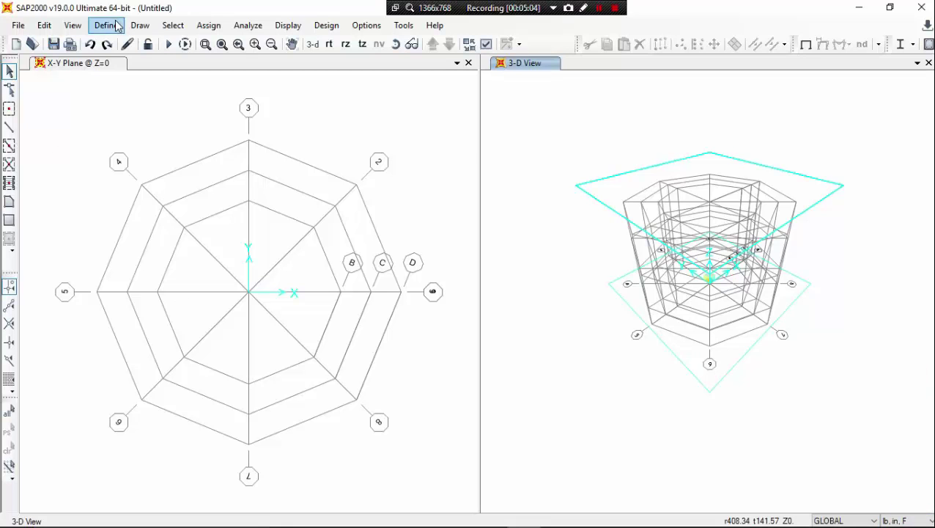
- Add a circular concrete frame section named C1 with a diameter of 20 in
click(117, 25)
click(173, 65)
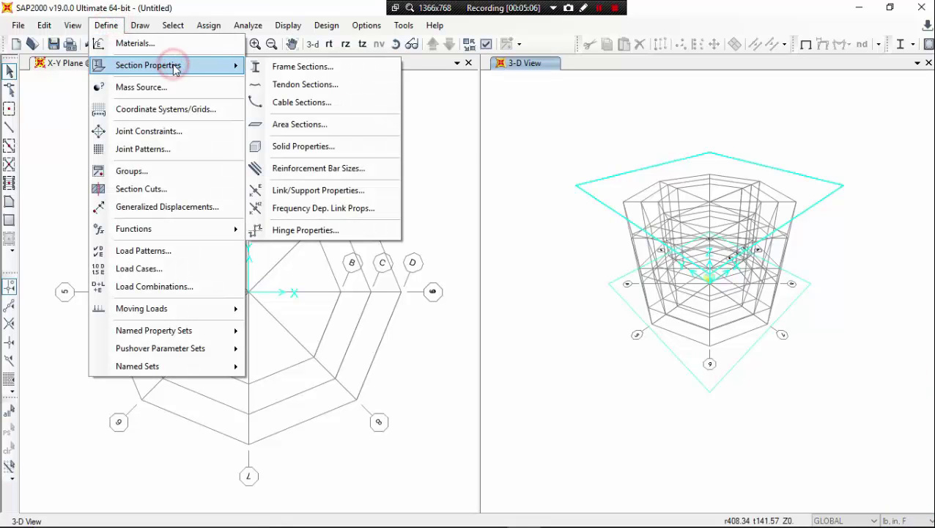
click(279, 67)
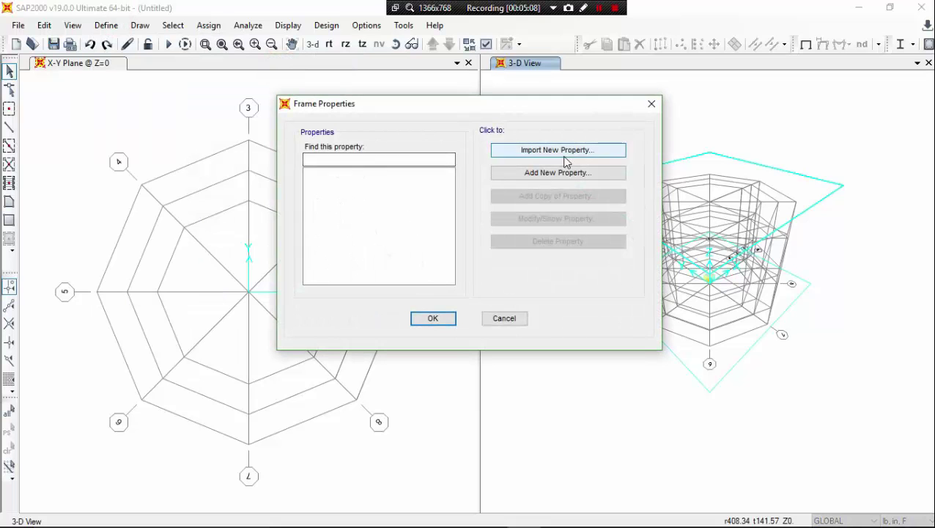
click(575, 173)
click(418, 191)
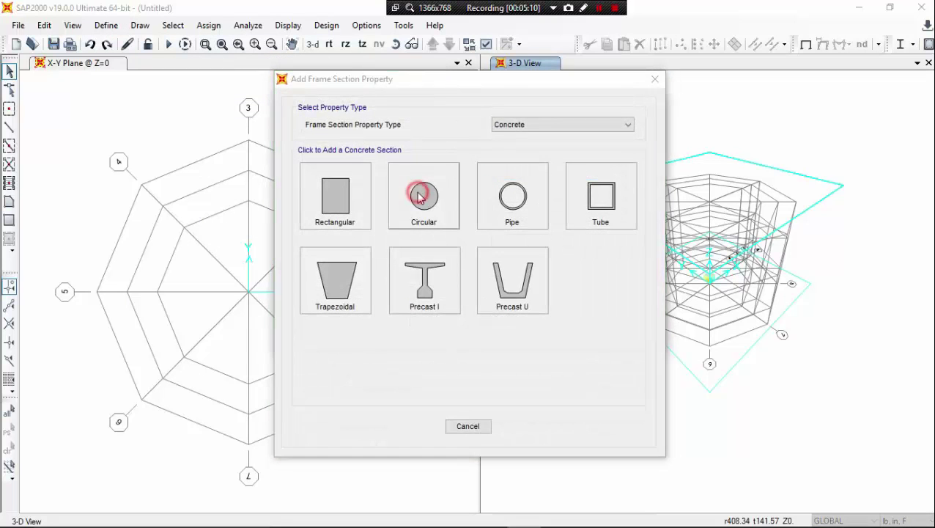
double_click(440, 134)
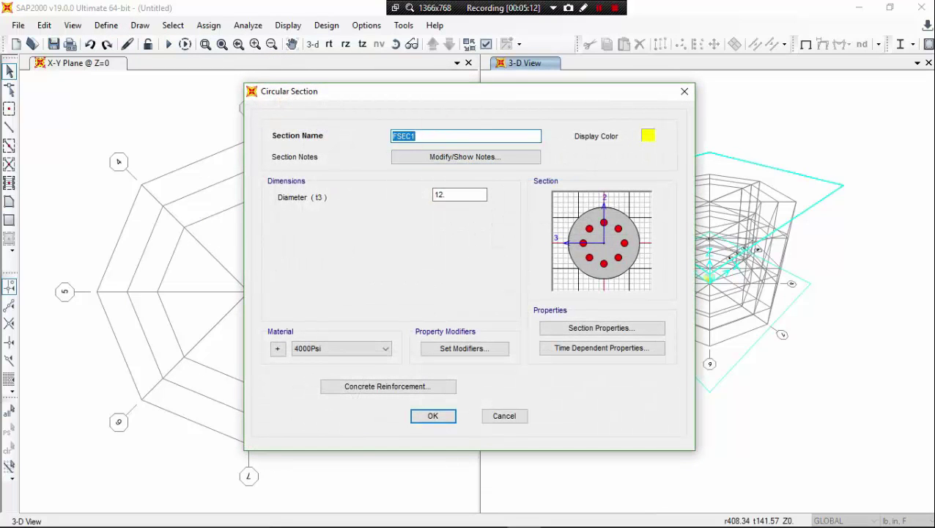
text(c)
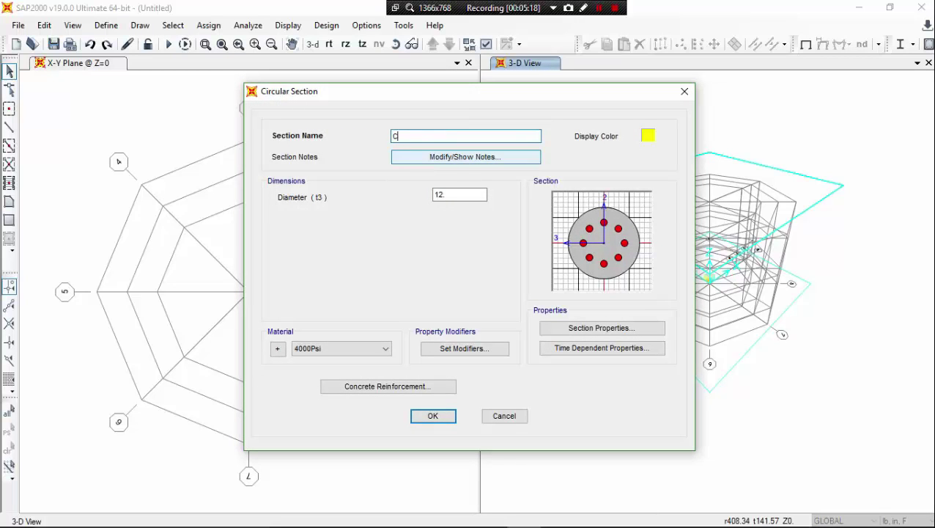
double_click(469, 194)
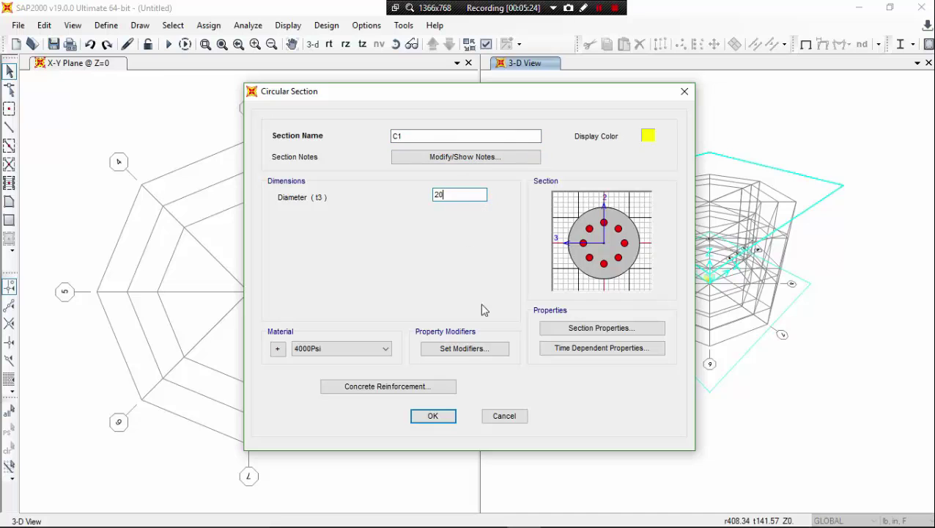
- Set C1's reinforcement to spiral confinement with #3 confinement bars and accept the circular section
click(423, 385)
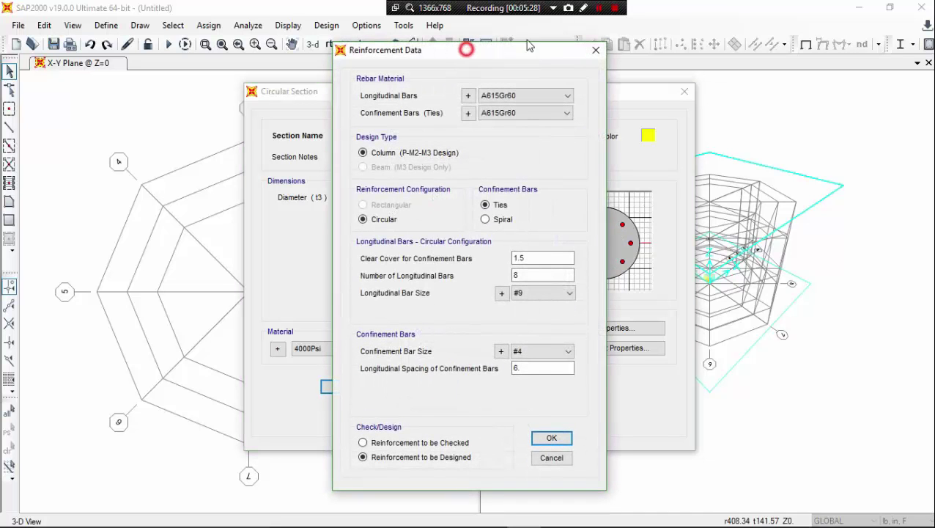
drag(463, 47, 651, 31)
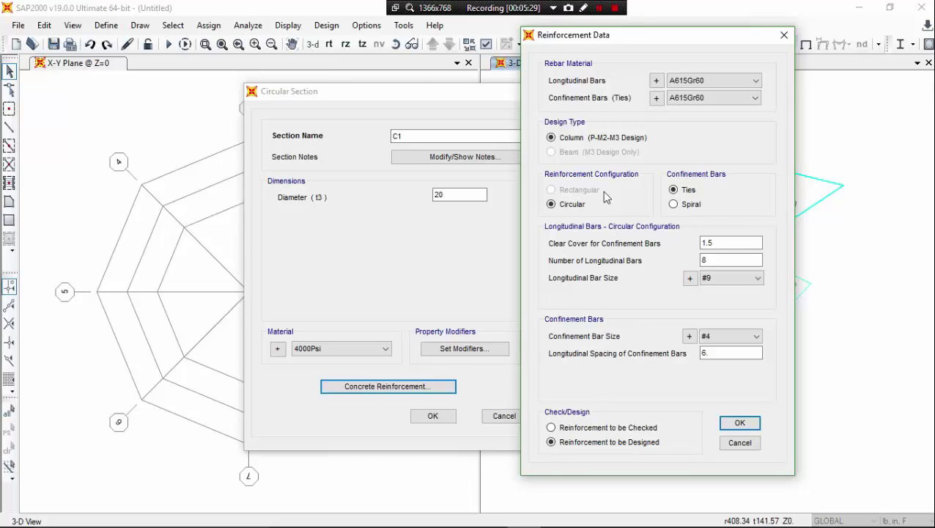
click(674, 205)
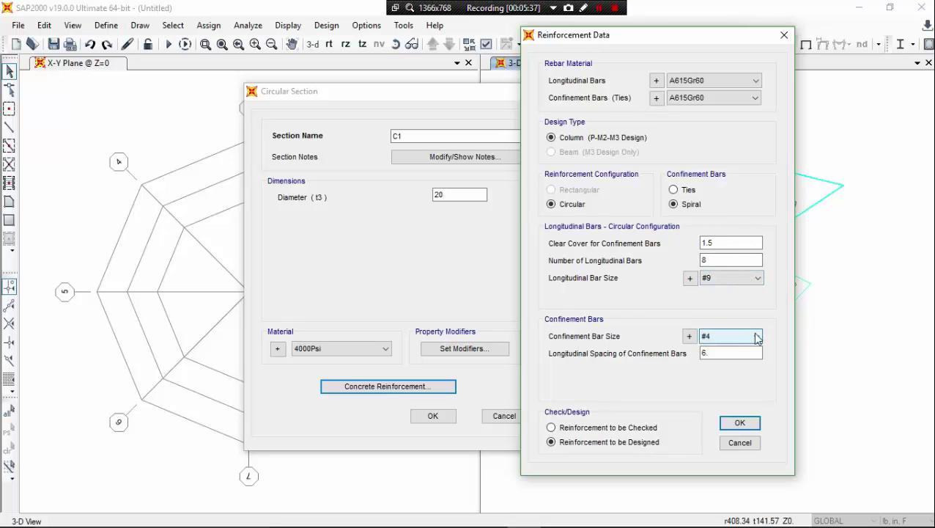
click(753, 338)
scroll(724, 89, up, 2)
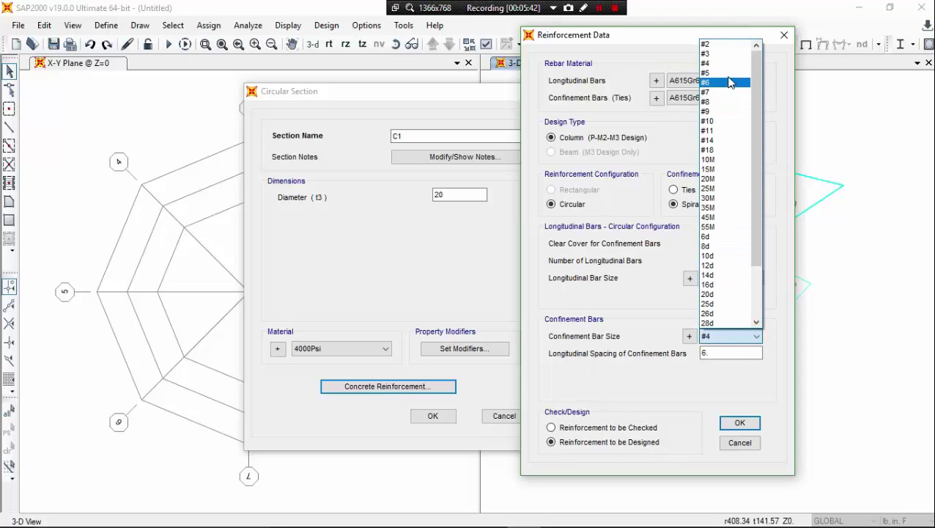
click(717, 53)
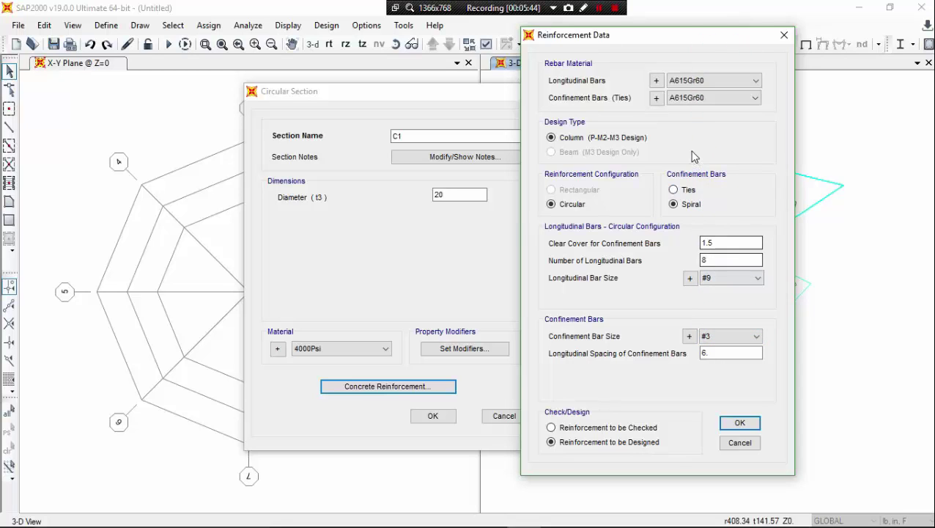
click(722, 101)
click(724, 103)
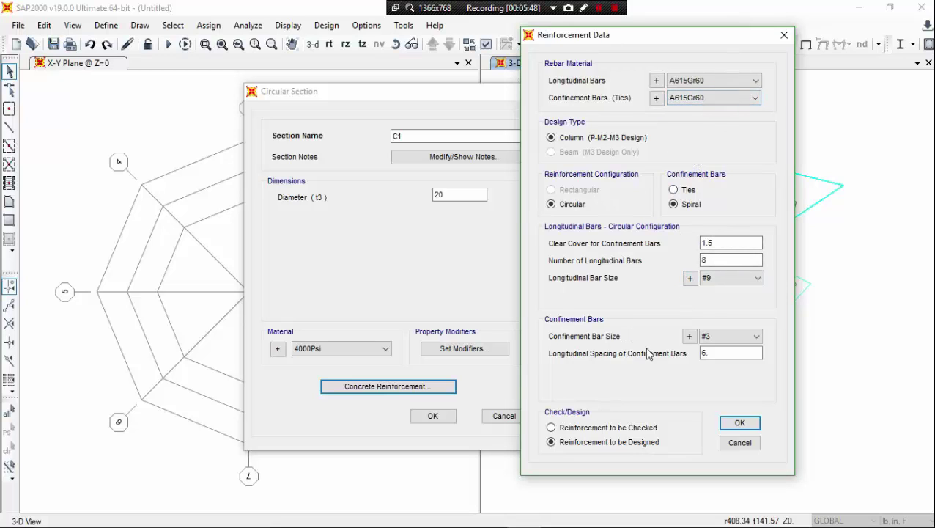
click(737, 424)
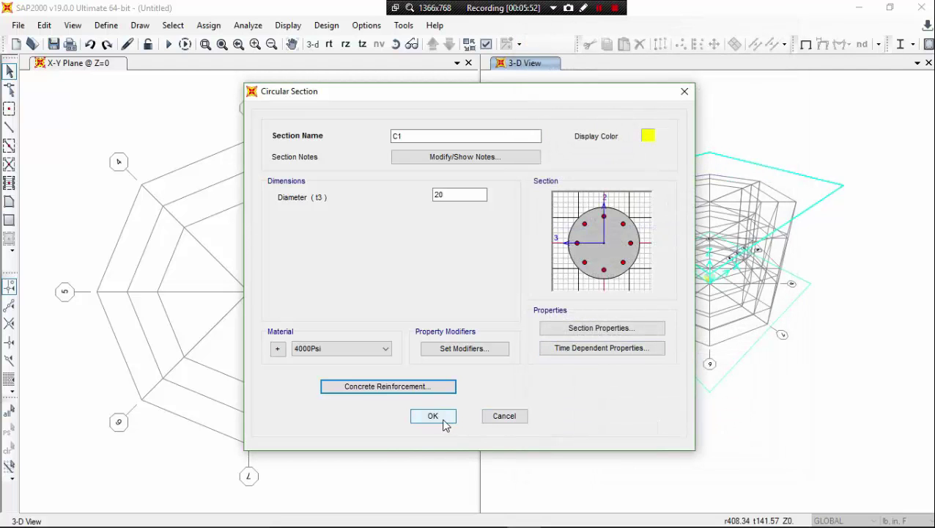
click(442, 421)
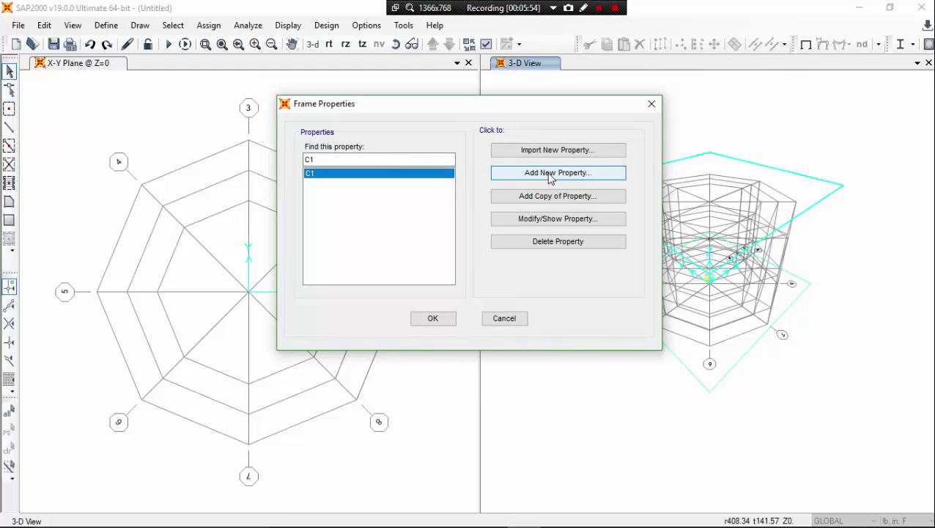
- Add a rectangular concrete frame section named GB with a depth of 18 in and a width of 12 in
click(551, 175)
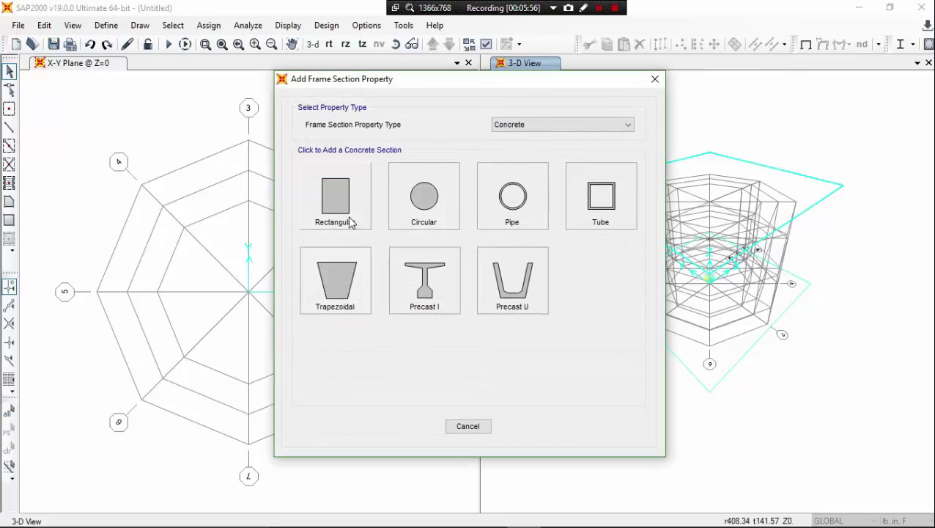
click(349, 221)
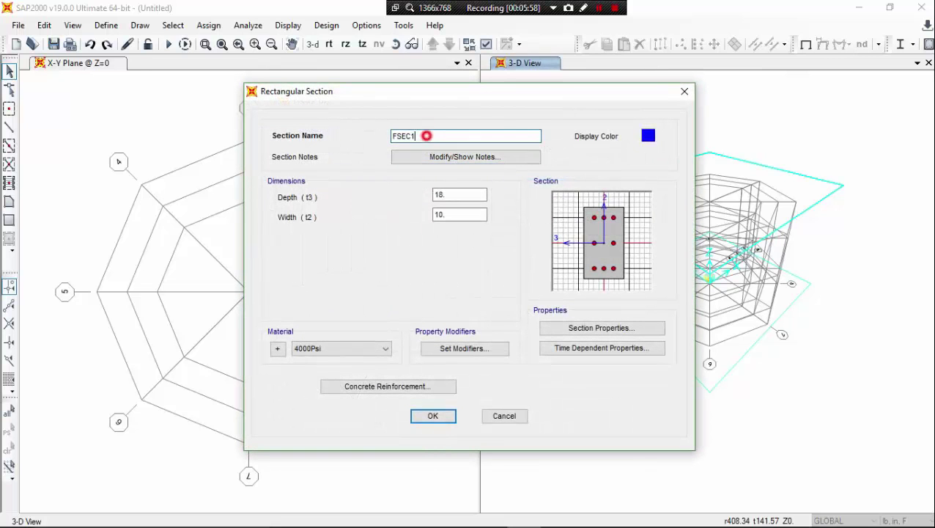
double_click(424, 136)
text(GB)
click(448, 194)
double_click(455, 214)
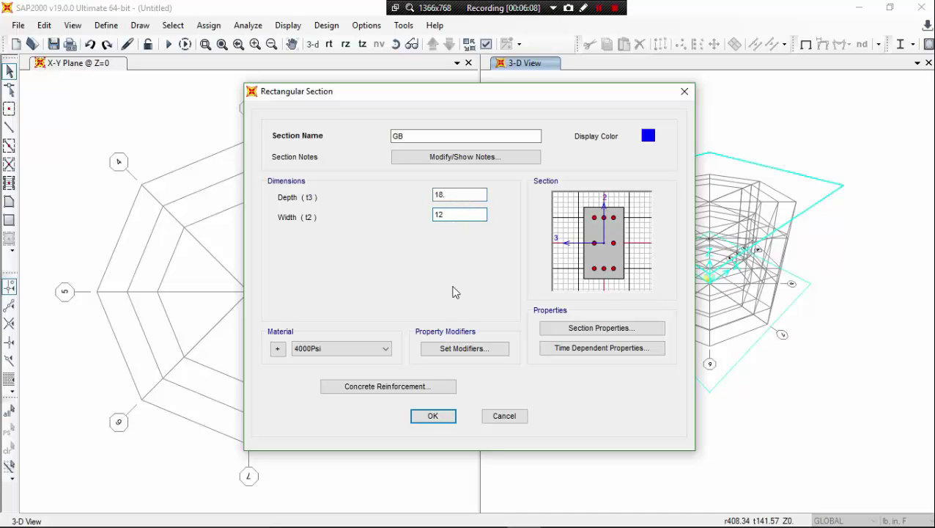
- Set GB's reinforcement design type to Beam (M3 Design Only) with 2.5 in top and bottom concrete cover
click(432, 387)
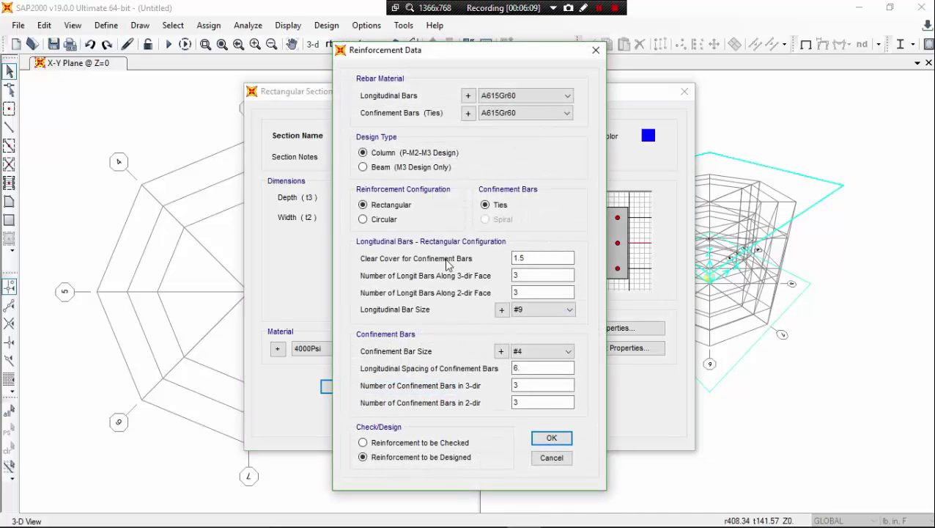
click(397, 167)
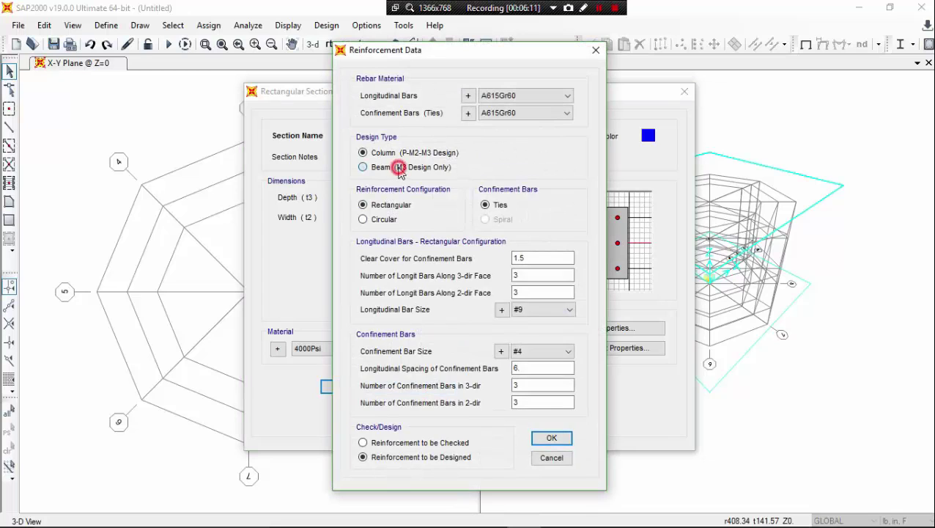
double_click(527, 206)
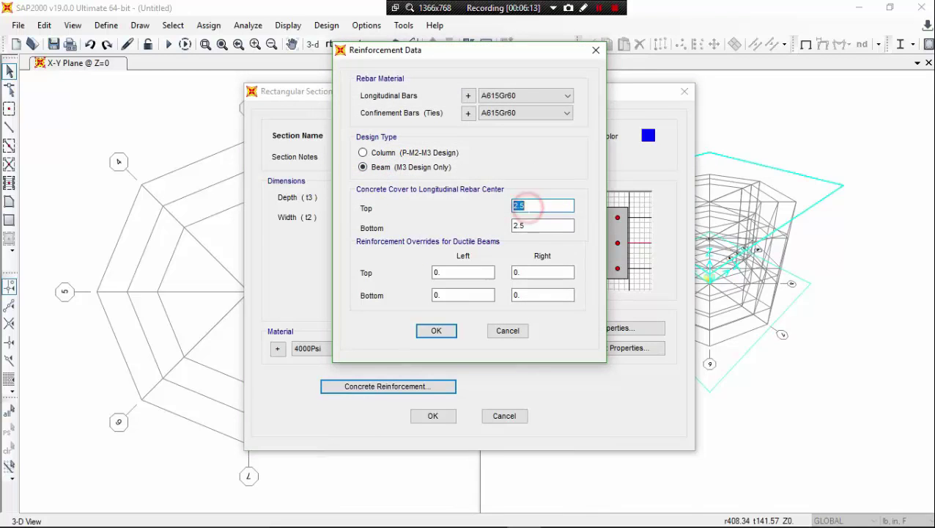
click(527, 206)
double_click(533, 224)
click(532, 225)
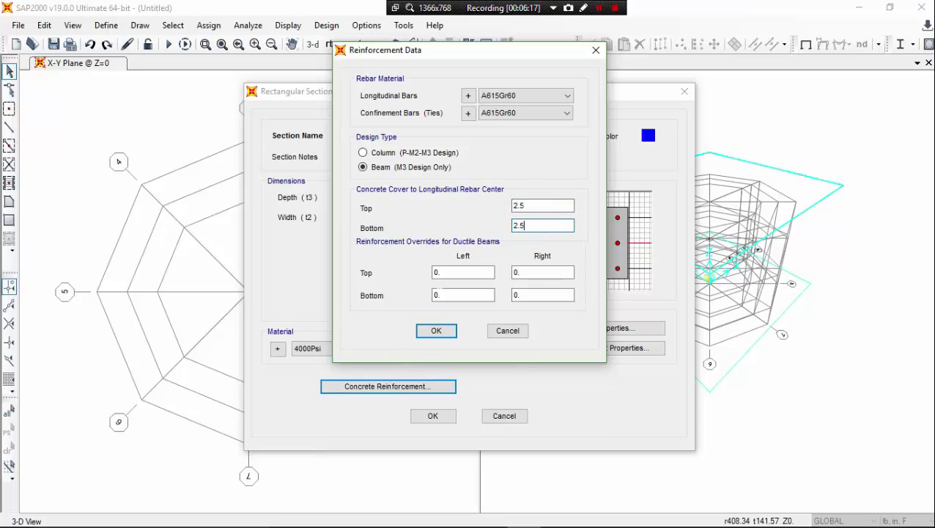
click(435, 330)
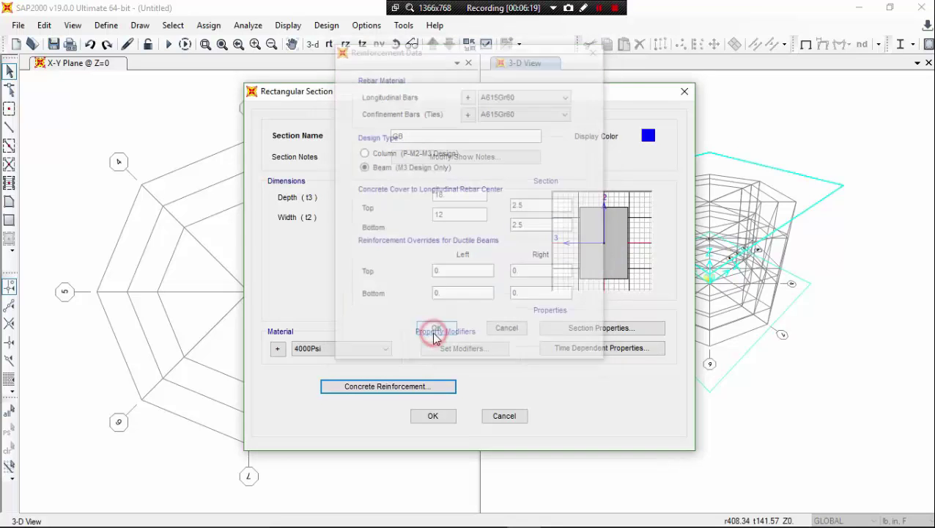
- Accept section GB and add a rectangular concrete frame section named B1 with a width of 12 in
click(444, 415)
click(561, 175)
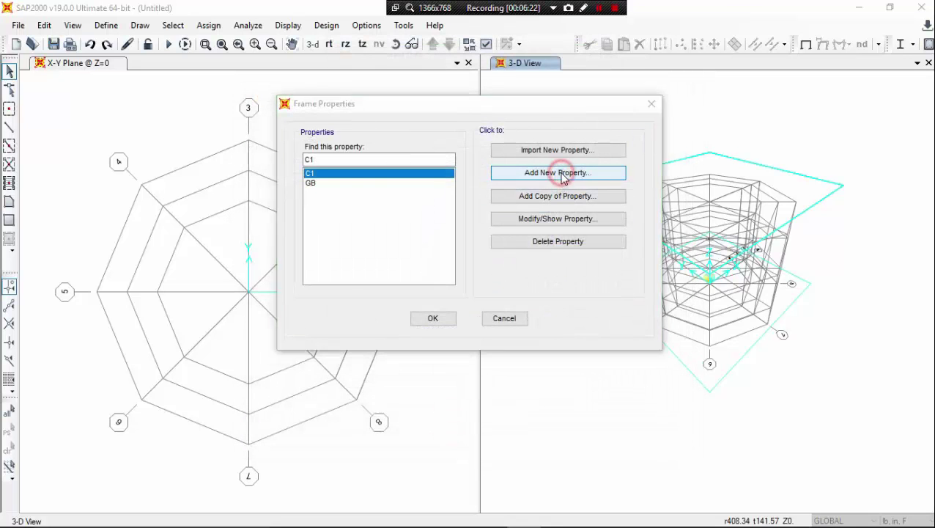
click(348, 211)
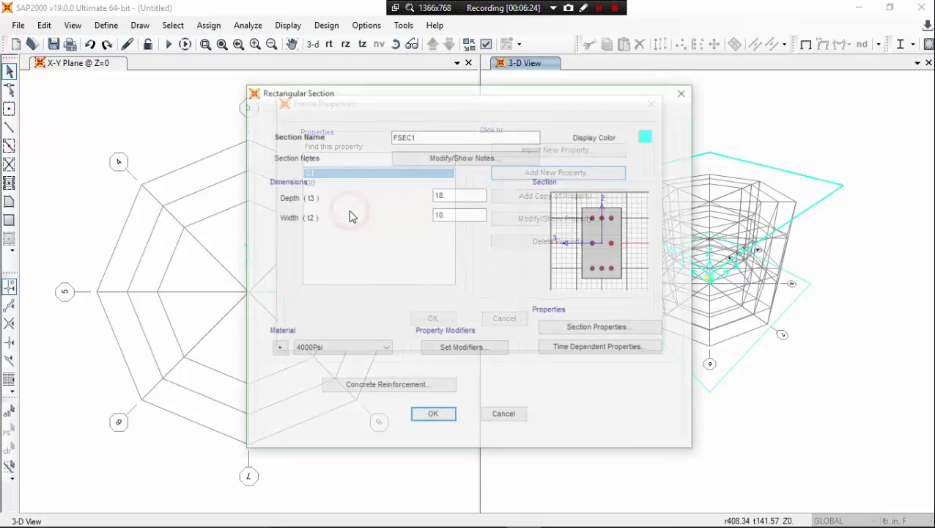
double_click(455, 214)
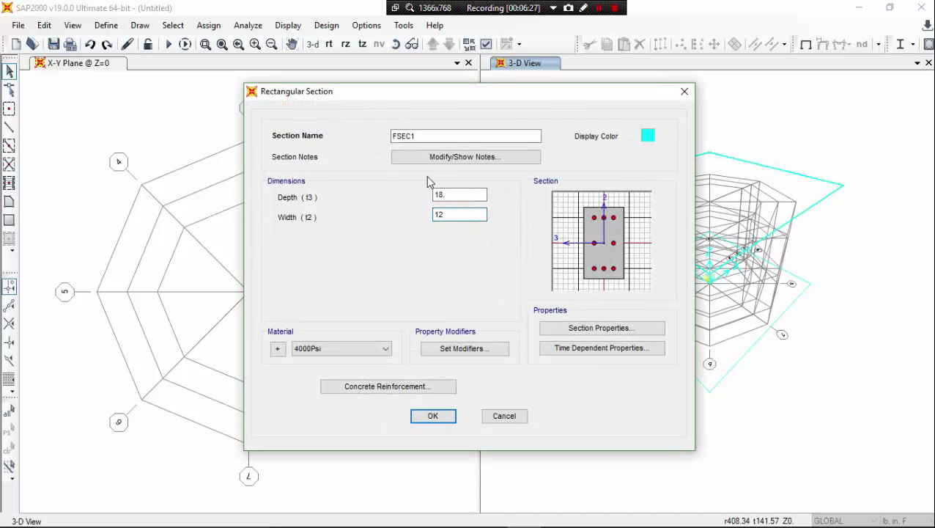
text(12)
double_click(430, 134)
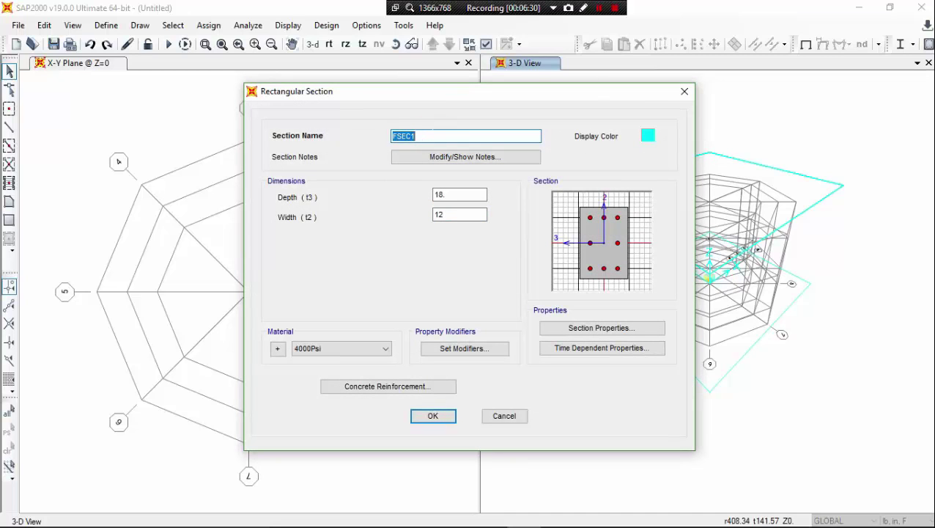
text(B1)
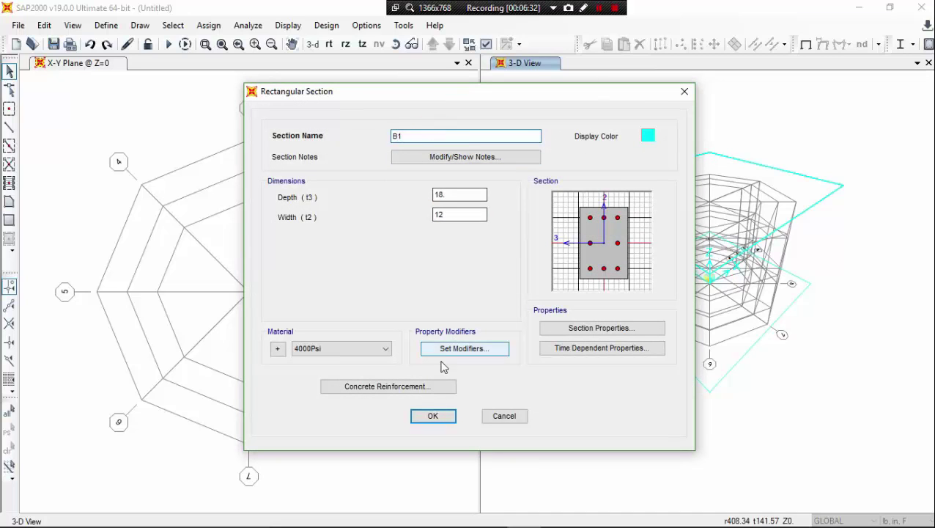
- Set B1's reinforcement design type to Beam (M3 Design Only) with 2 in top and bottom cover, and accept the frame sections
click(426, 387)
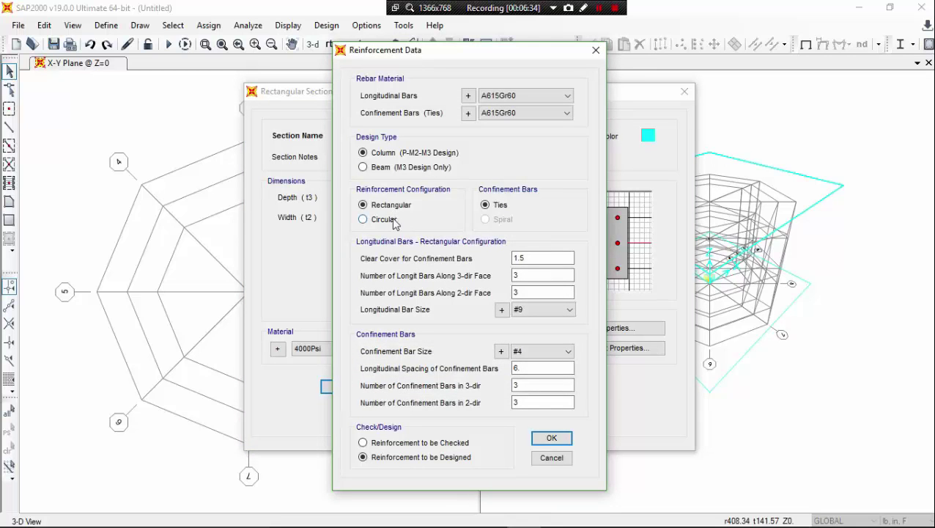
click(373, 167)
click(543, 225)
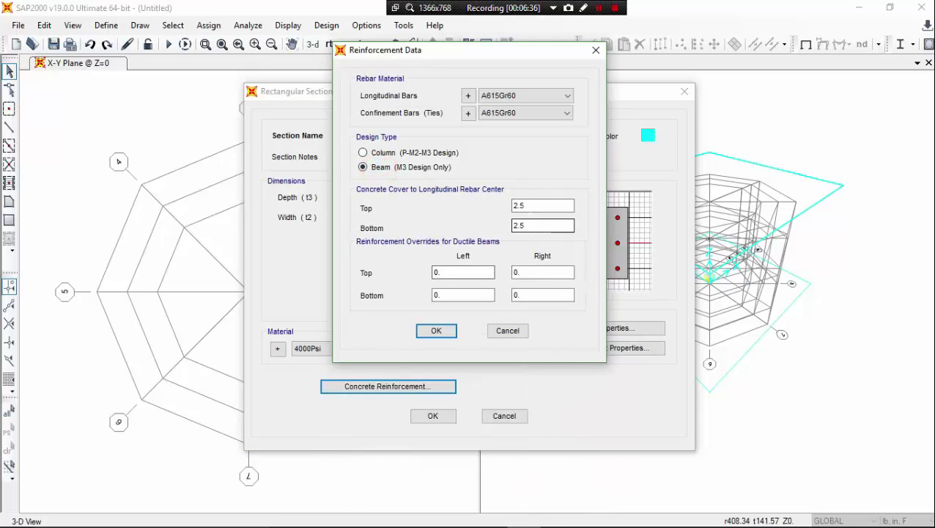
click(529, 208)
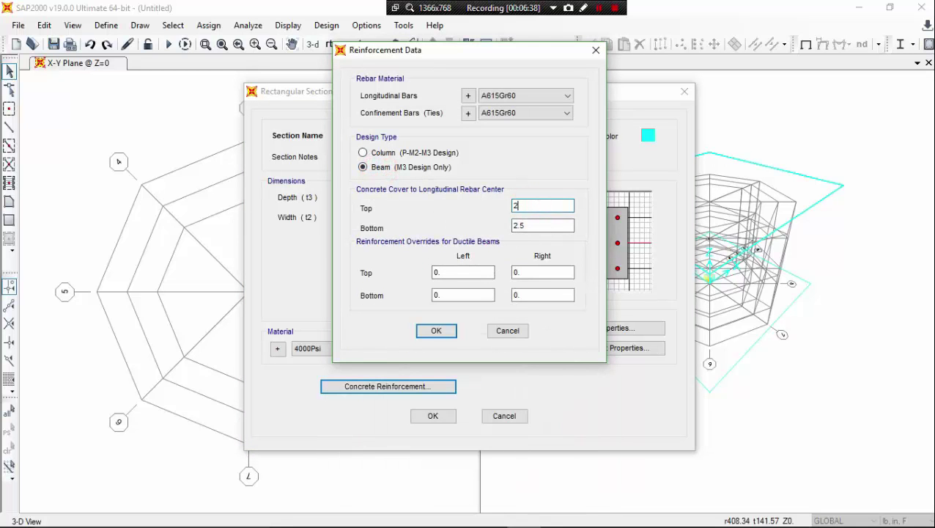
click(547, 224)
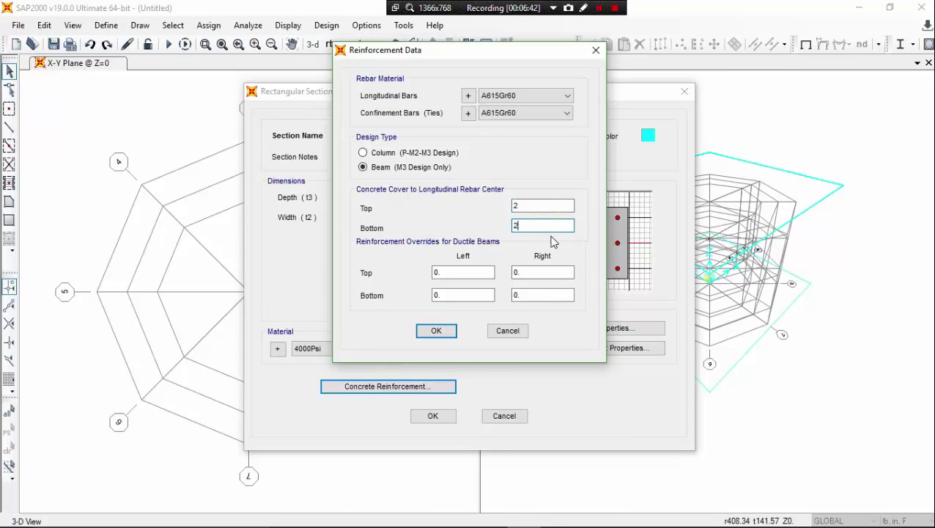
click(436, 330)
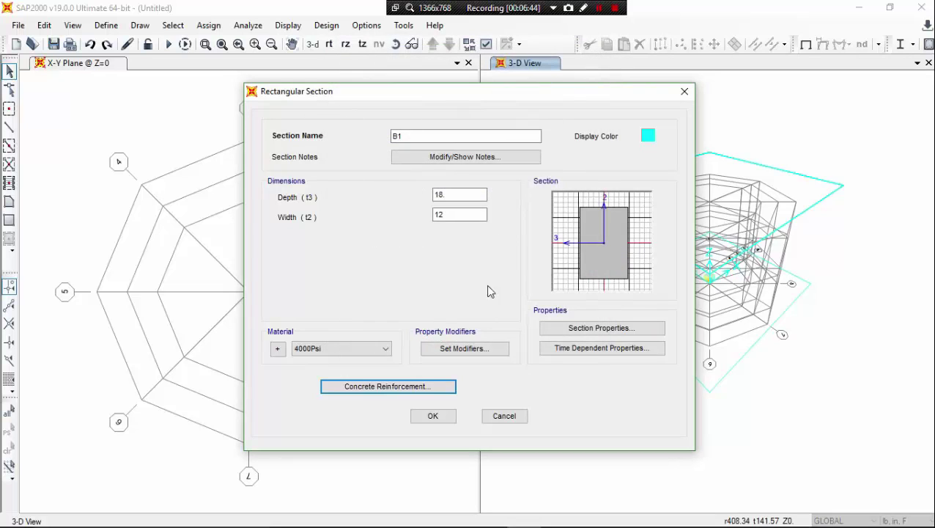
click(435, 416)
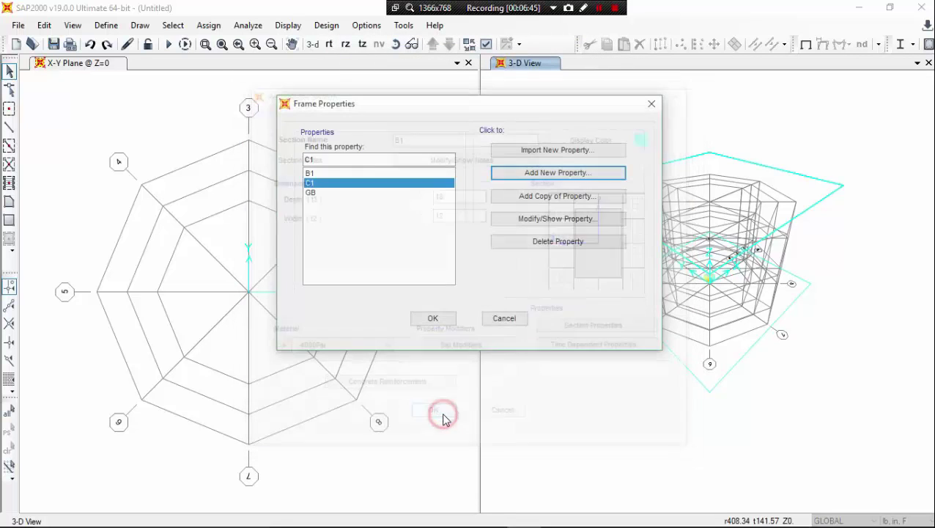
click(445, 319)
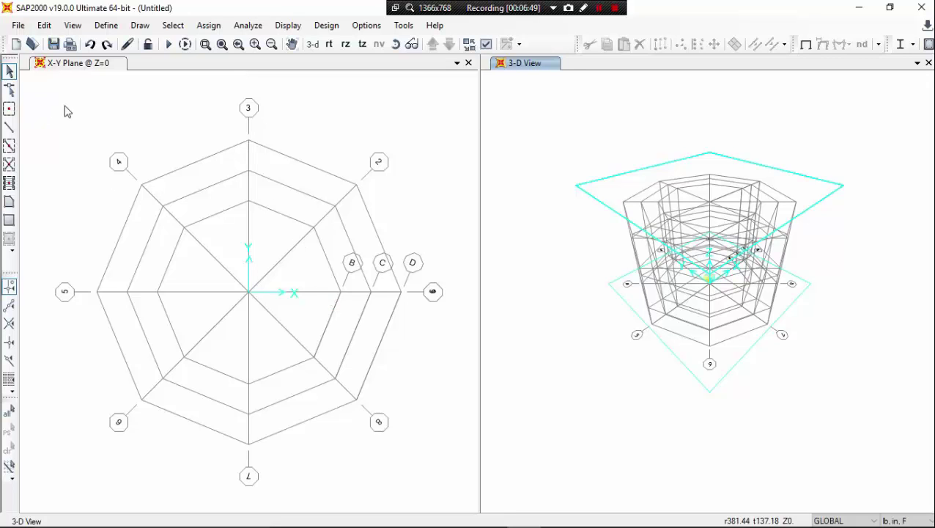
- Add a new shell area section named S1
click(84, 125)
click(108, 22)
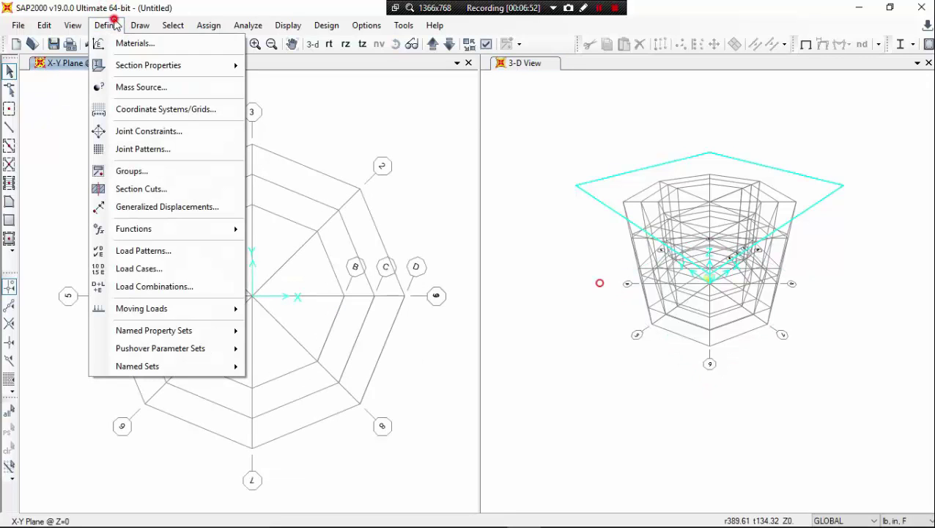
click(169, 66)
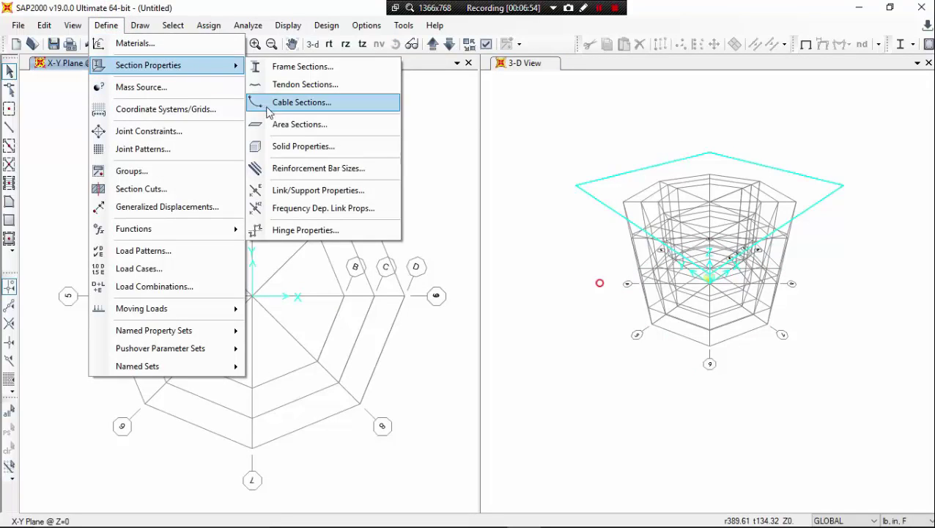
click(297, 126)
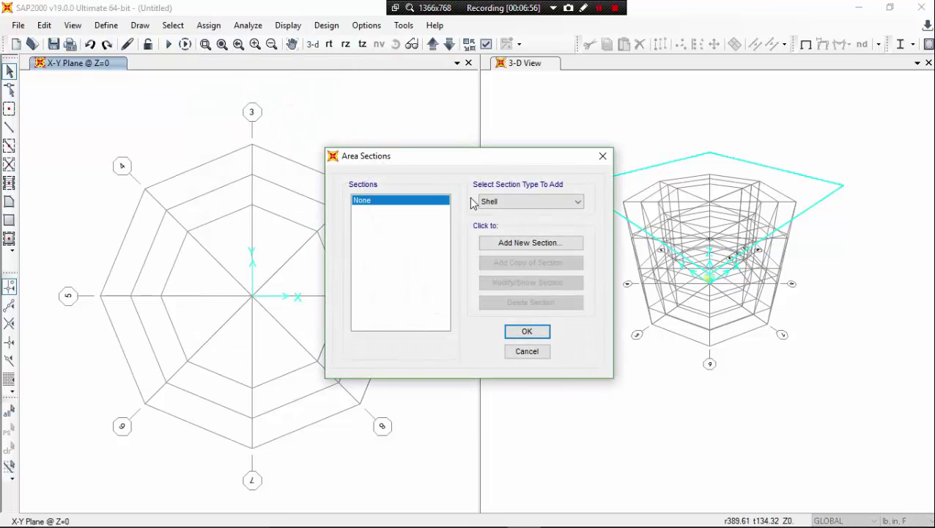
click(540, 242)
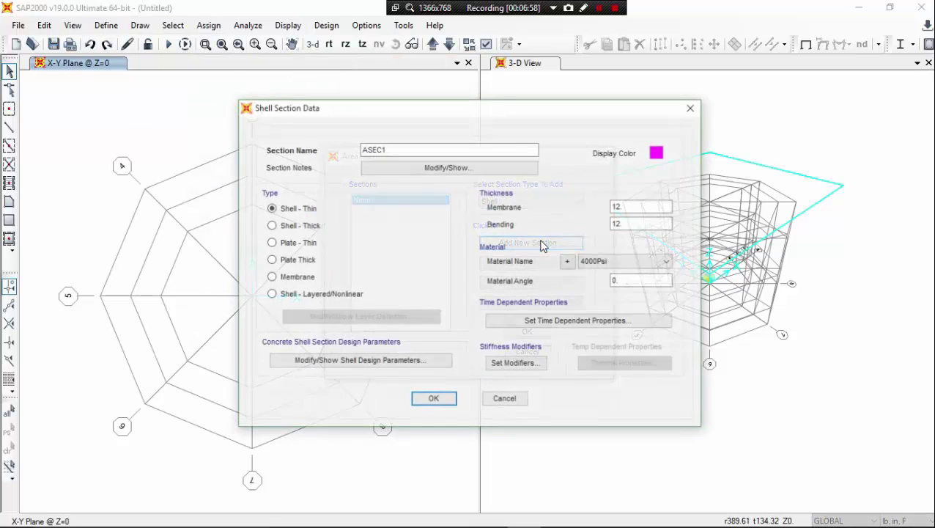
click(406, 148)
double_click(406, 147)
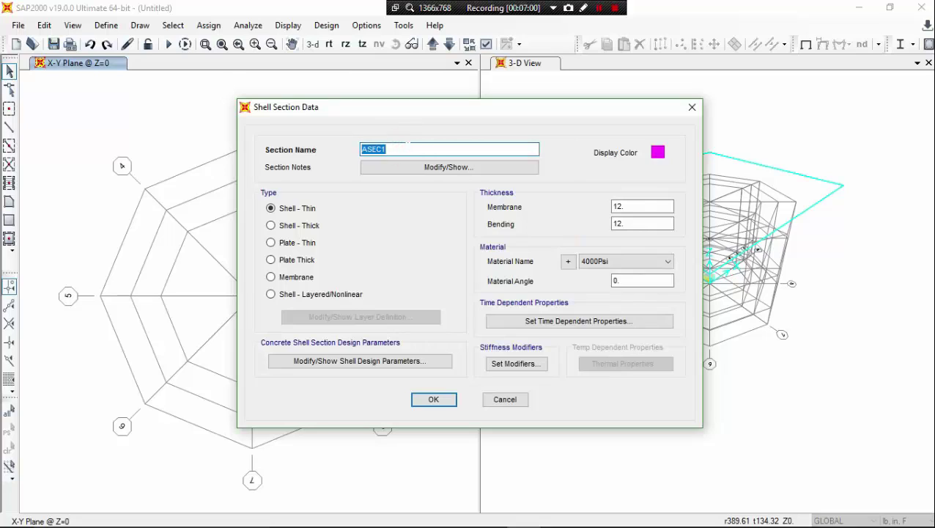
text(S1)
- Set S1's membrane and bending thickness to 10 in and accept the area section
double_click(616, 206)
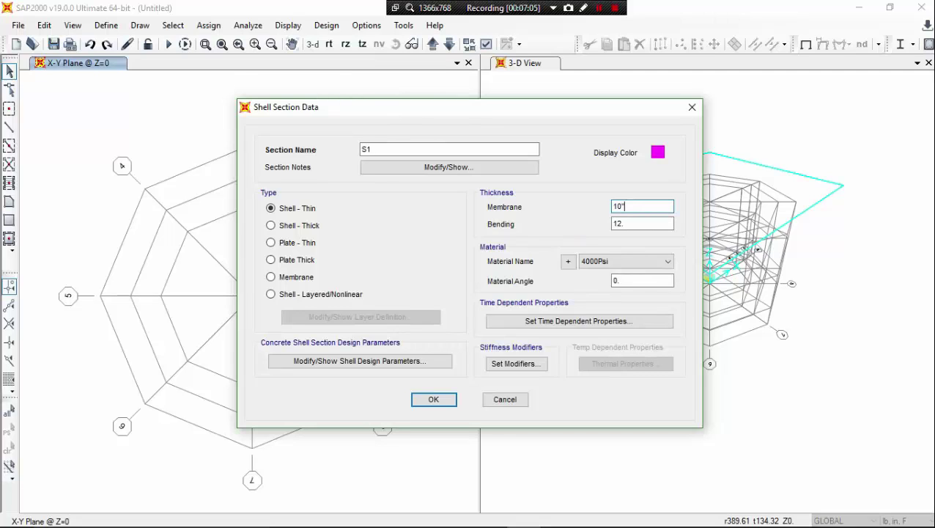
text(10)
double_click(632, 221)
click(632, 206)
drag(303, 111, 315, 112)
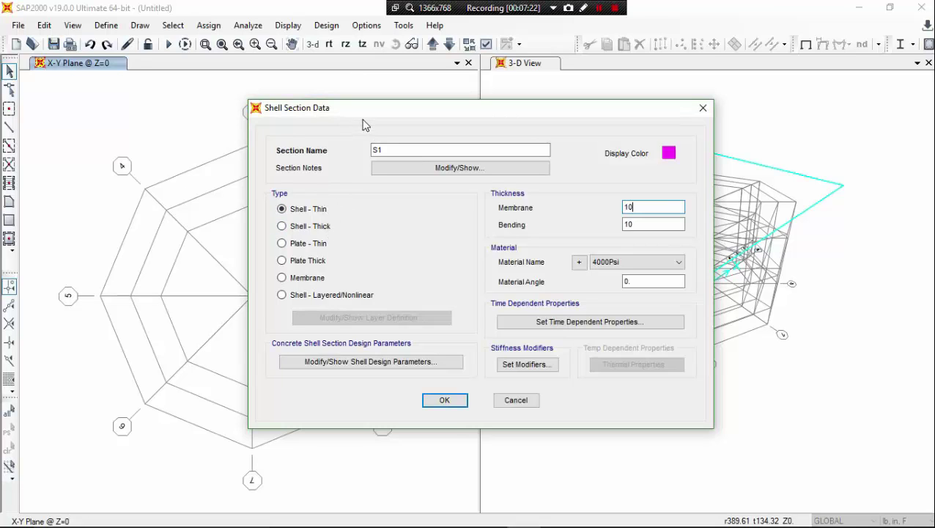
drag(356, 114, 330, 118)
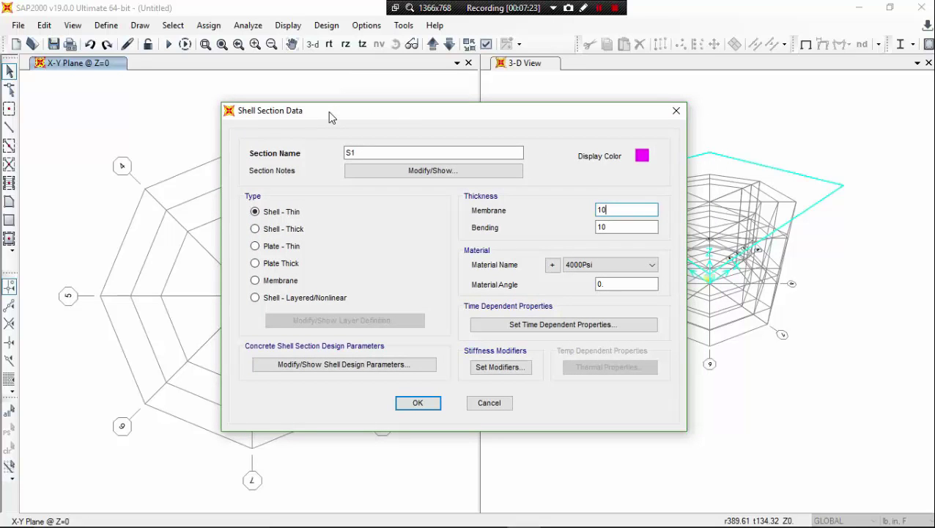
click(432, 403)
click(523, 334)
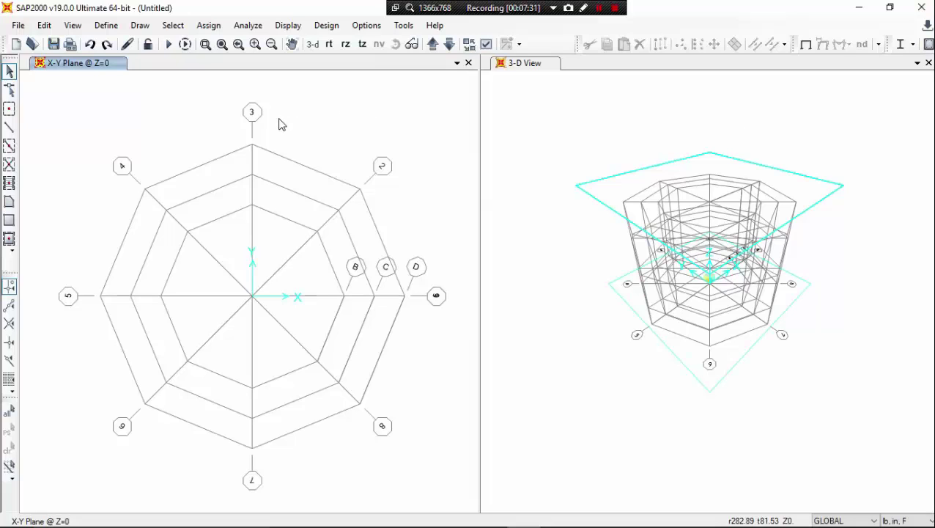
- Switch the X-Y plan view to the circumferential TZ elevation at R=144 in and locate that ring in the 3-D view
click(315, 127)
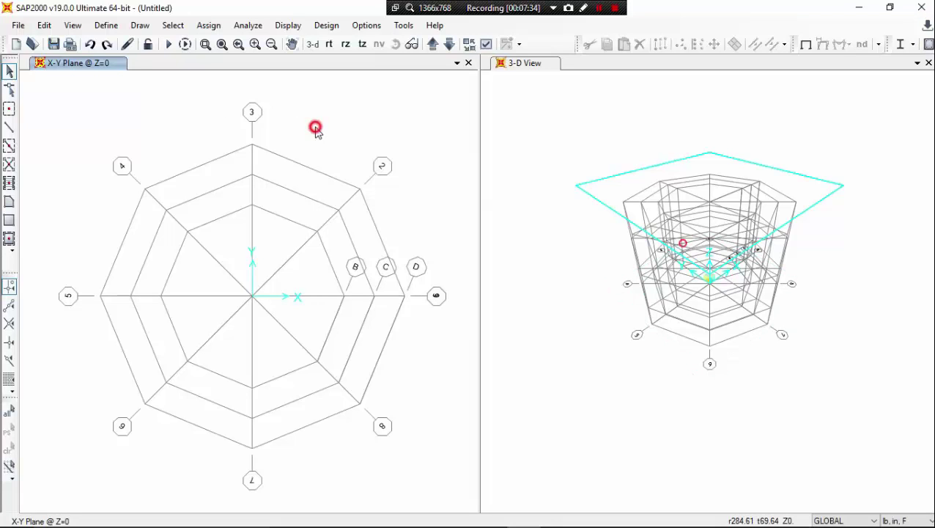
click(330, 45)
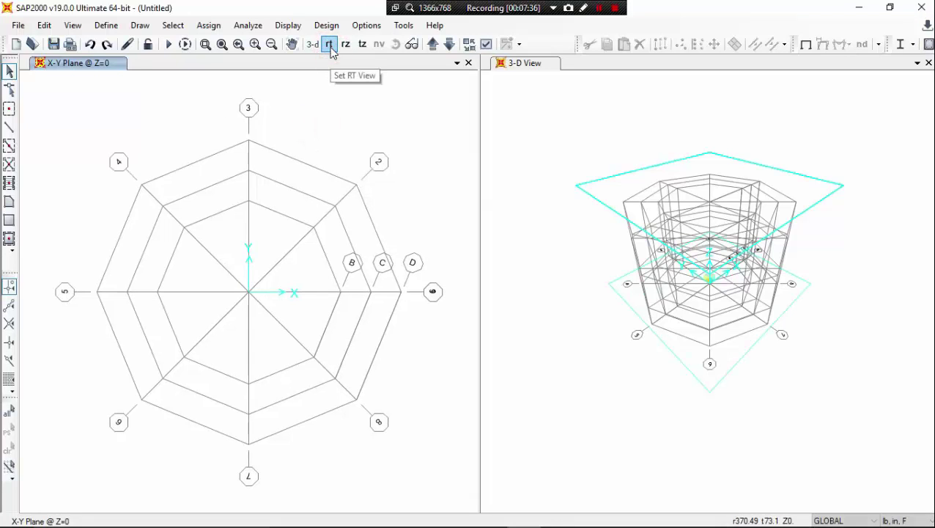
click(346, 46)
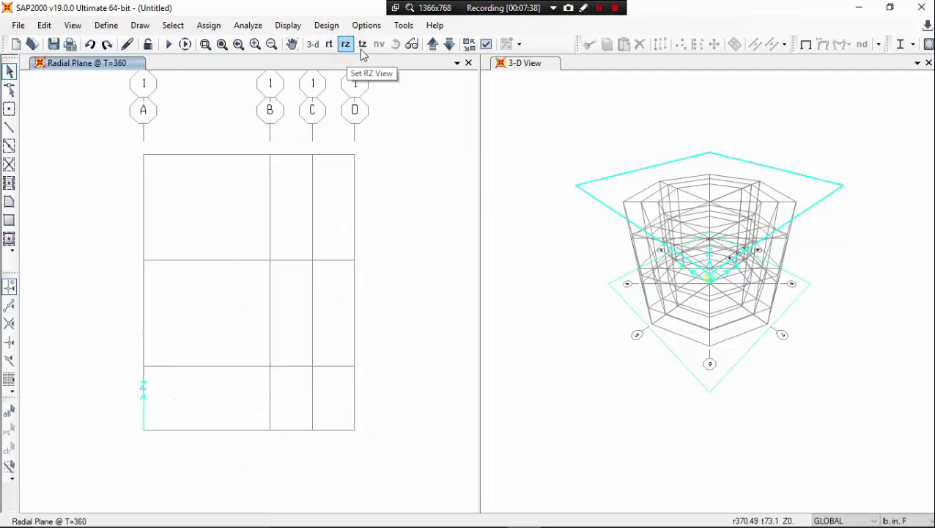
click(362, 45)
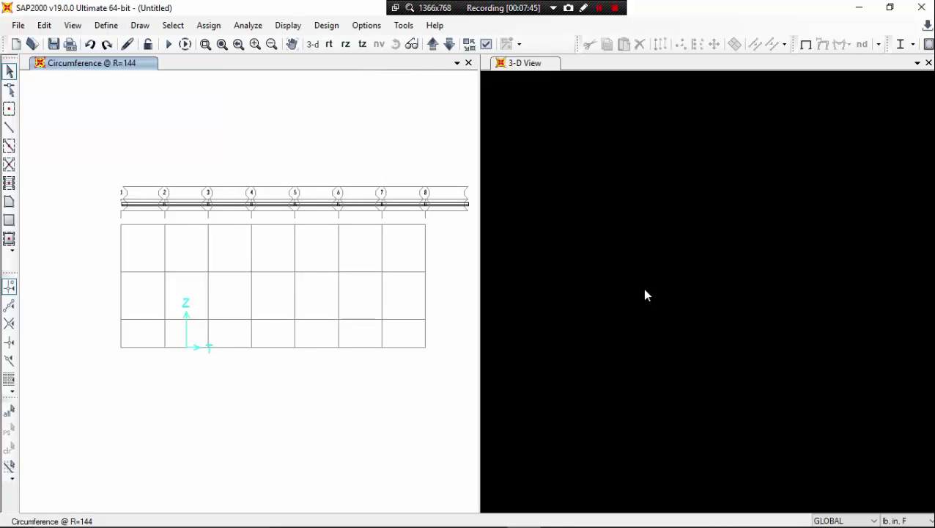
click(645, 294)
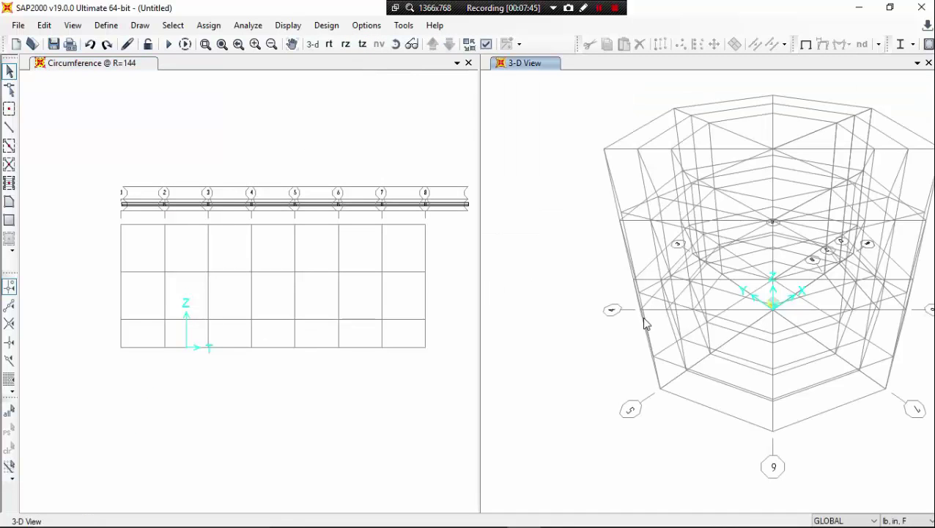
click(444, 319)
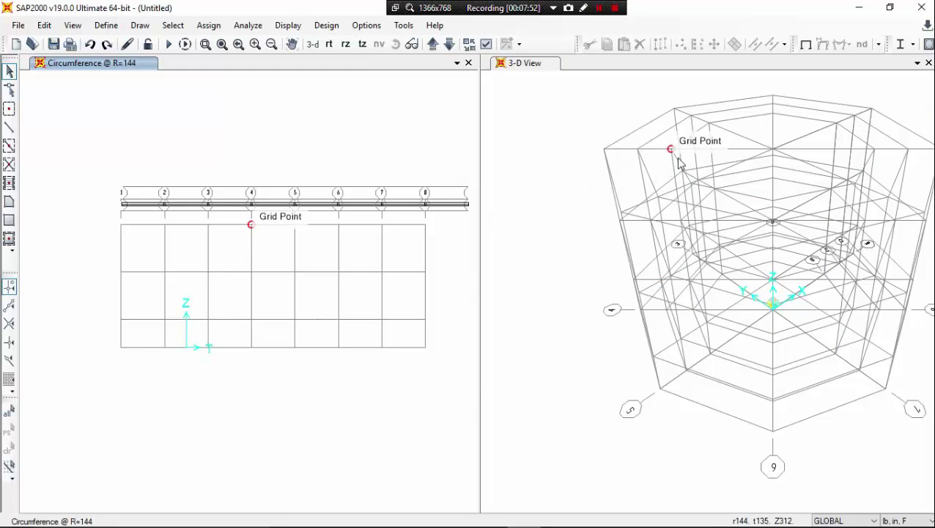
click(354, 148)
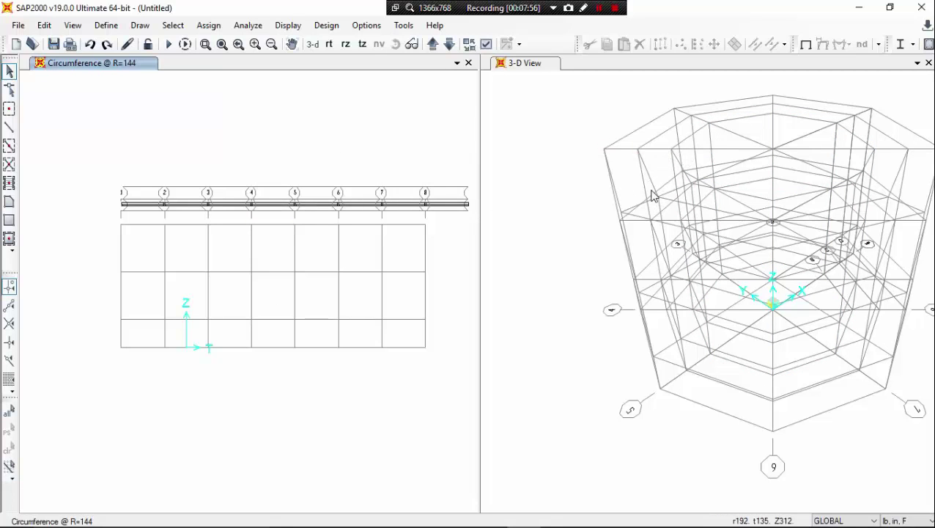
click(262, 133)
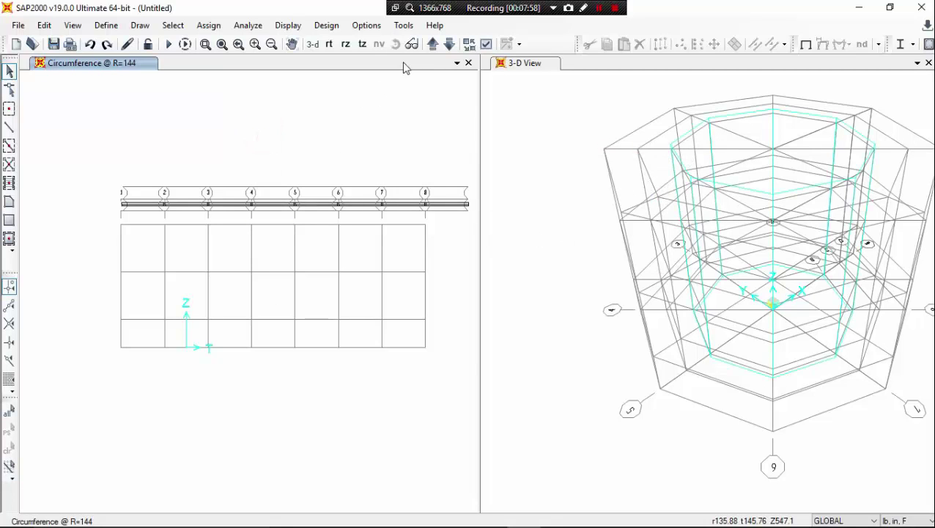
- Move the circumferential elevation outward to the R=192 in ring and change the model units to lb, ft, F
click(432, 44)
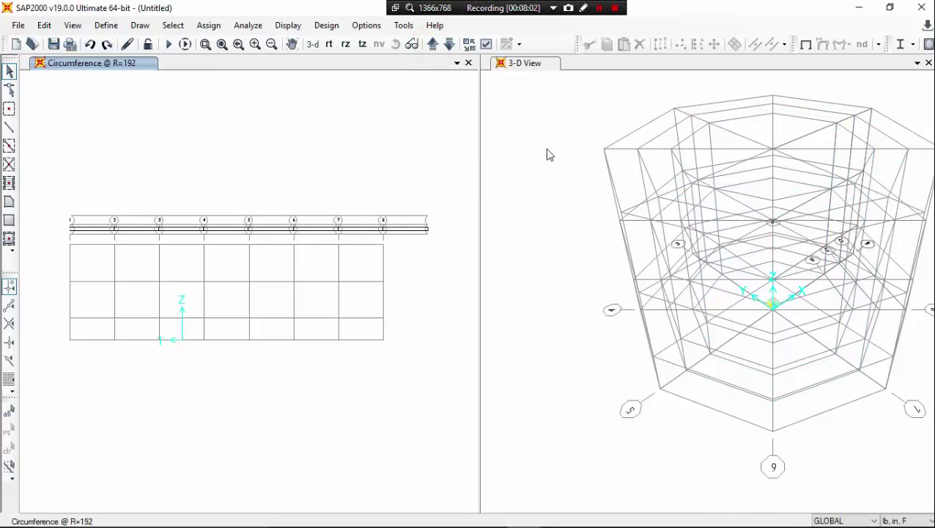
click(233, 179)
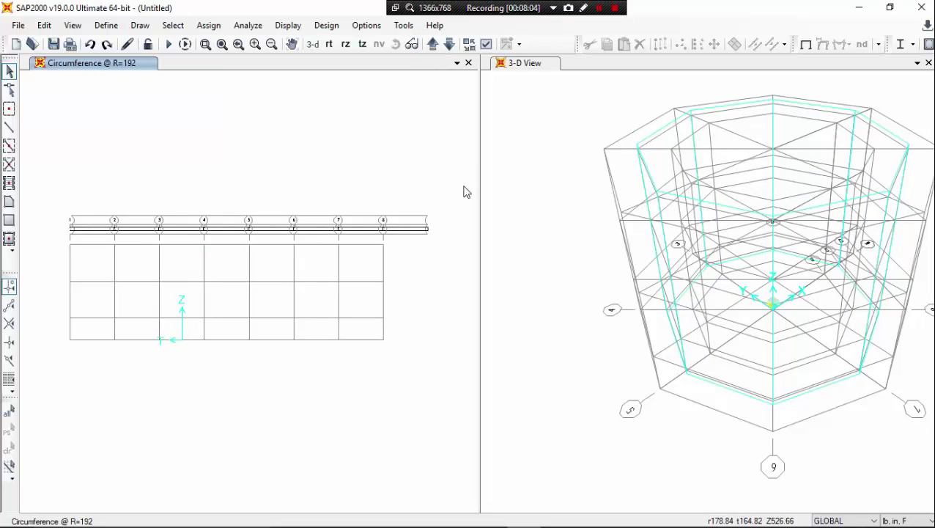
click(276, 163)
click(917, 520)
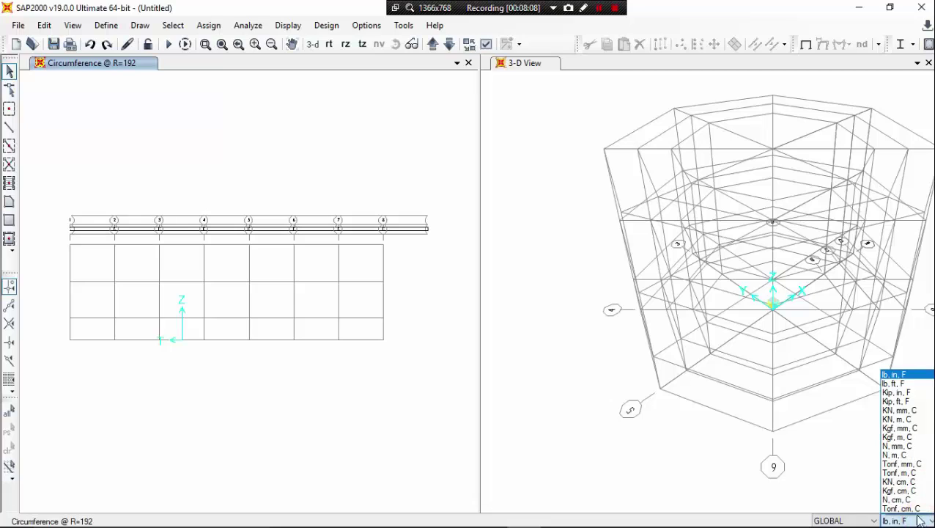
click(912, 383)
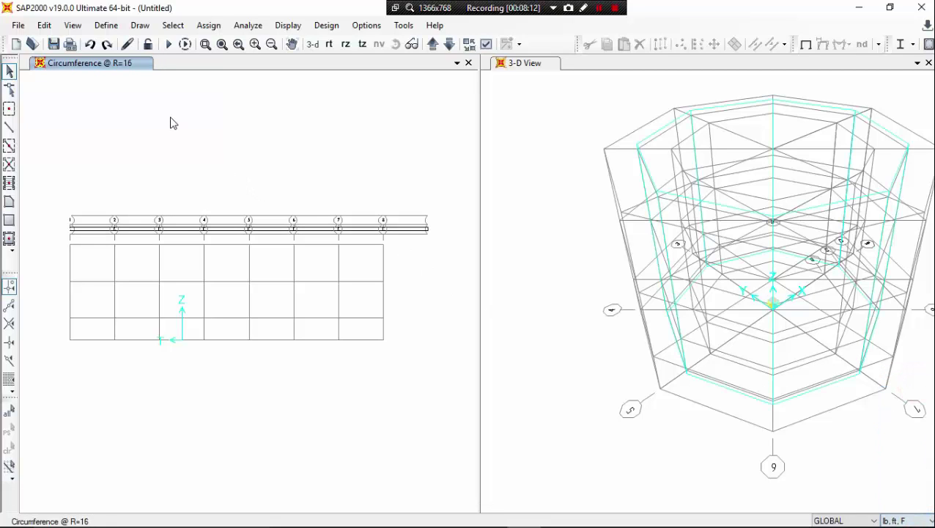
- Draw straight C1 frame segments down the first grid line of the R=16 elevation, from Z=26 through Z=16 and Z=6 to Z=0
click(9, 128)
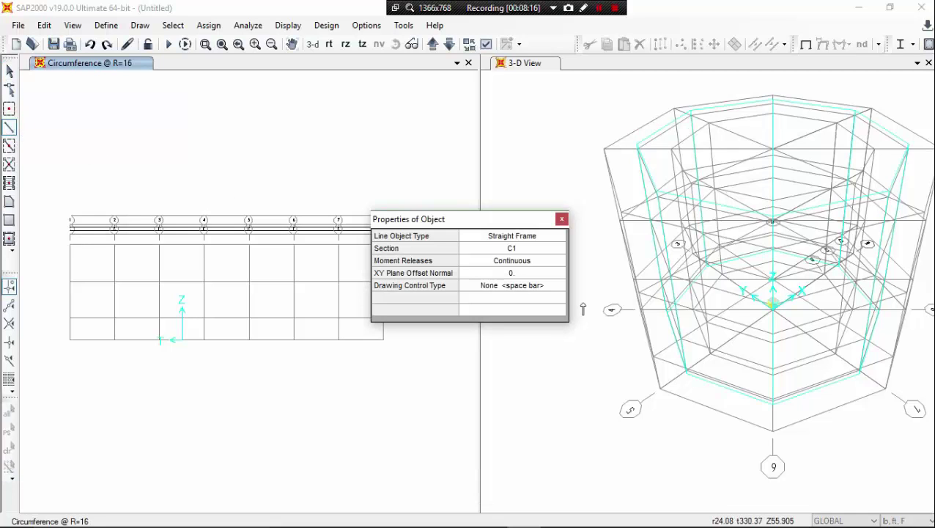
drag(505, 224, 646, 218)
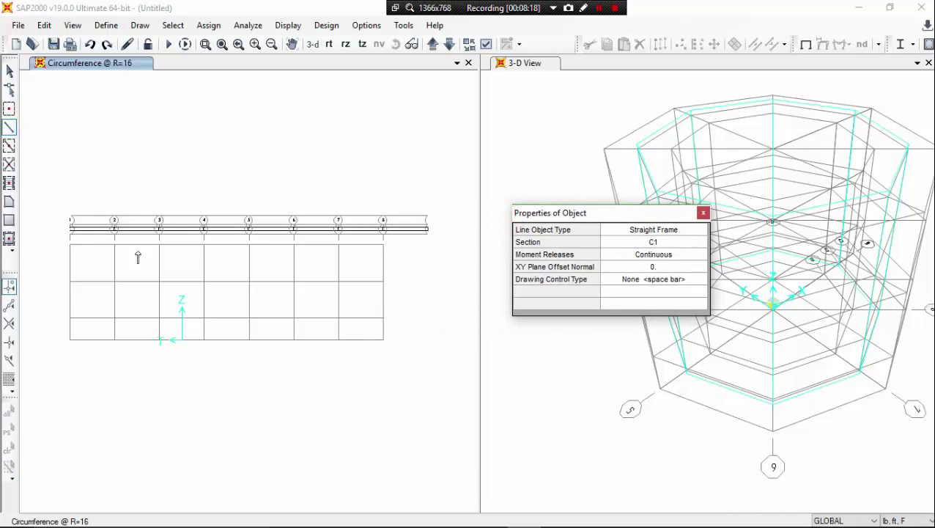
click(70, 245)
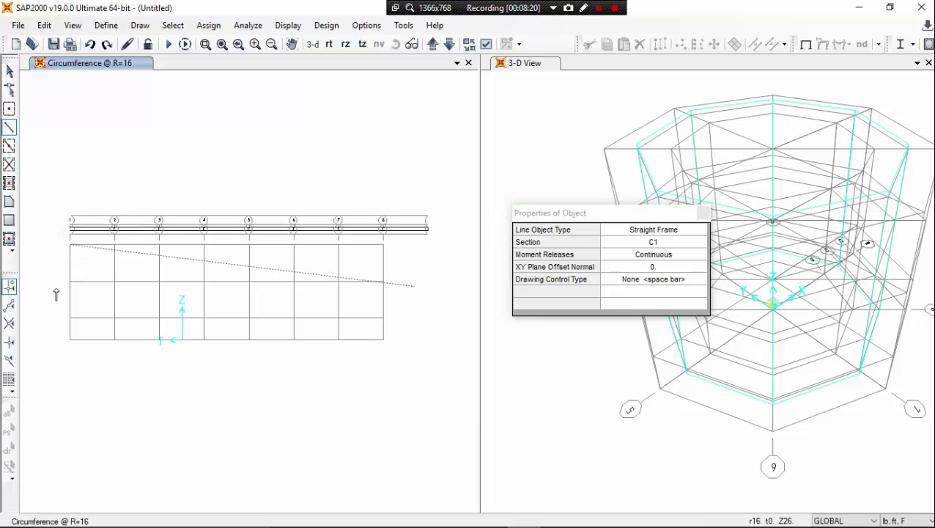
click(71, 282)
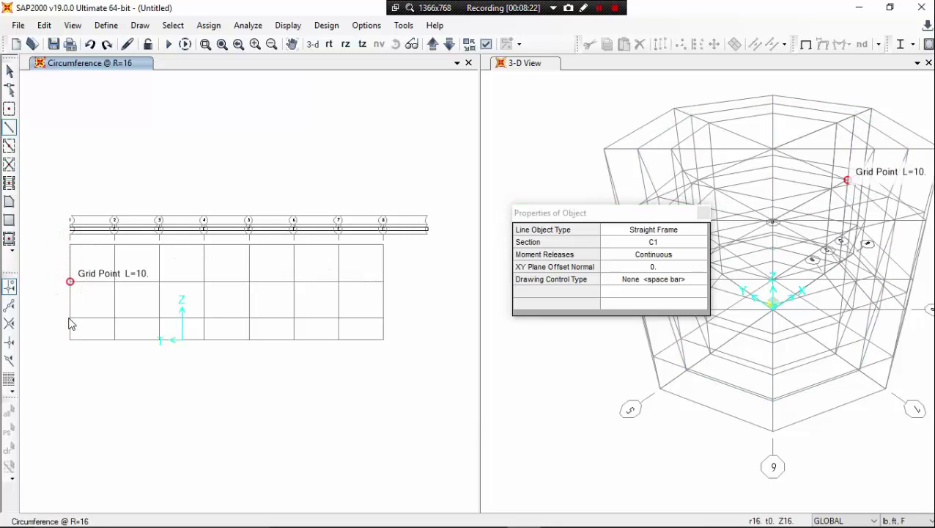
click(70, 319)
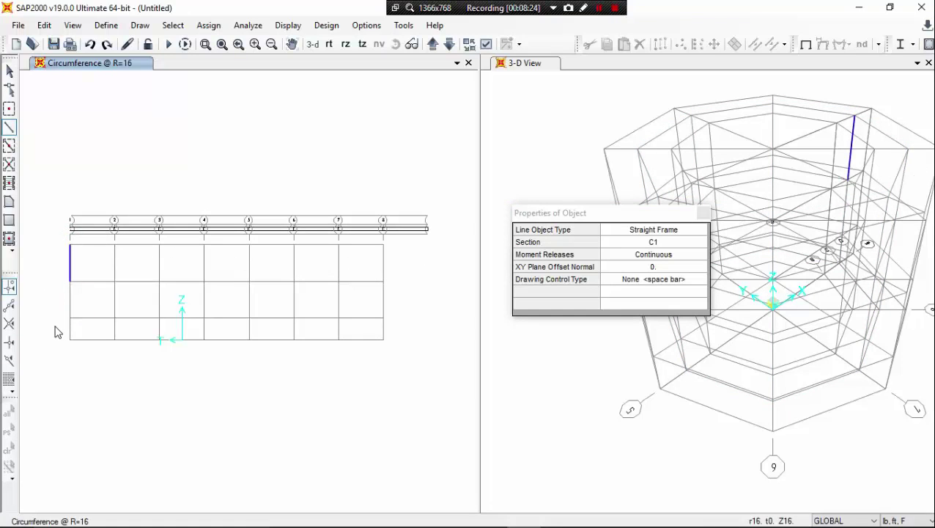
click(69, 340)
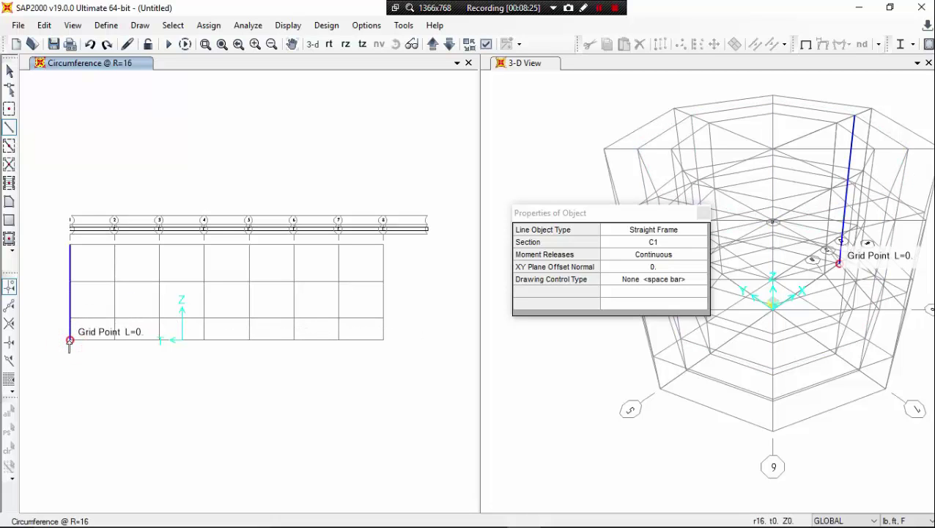
key(Escape)
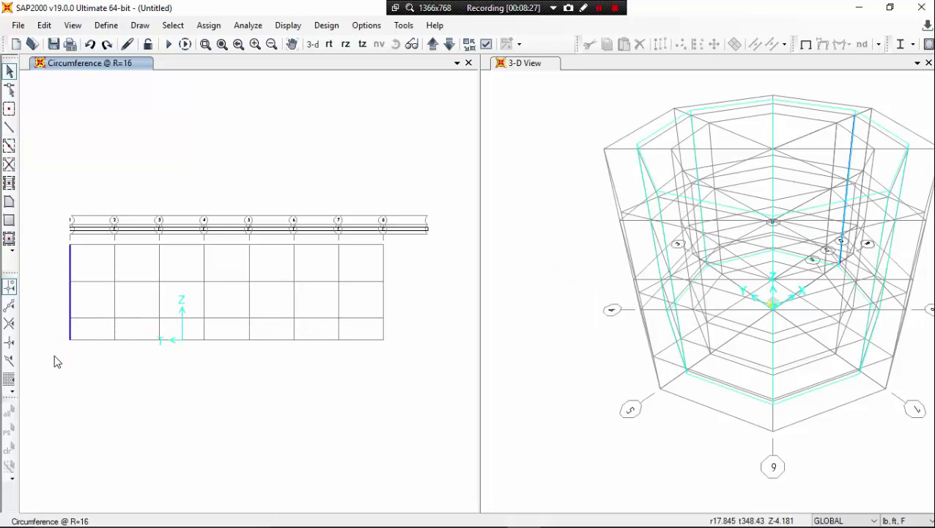
- Assign a fixed joint restraint to the base joint of the column on grid line 1
click(69, 341)
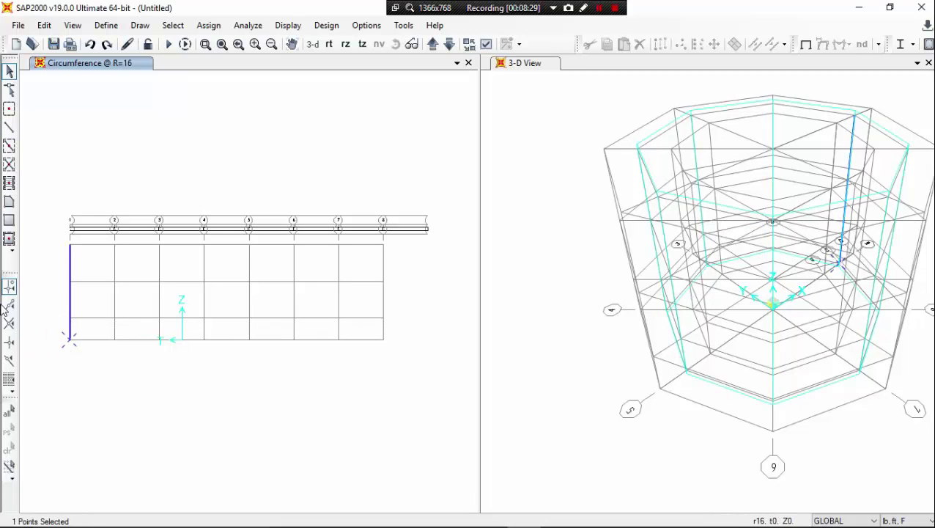
click(209, 25)
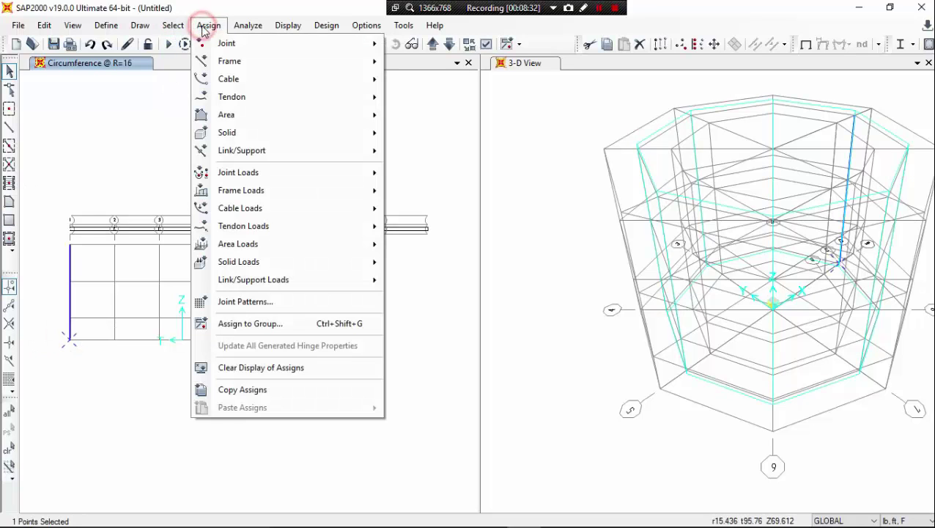
click(296, 39)
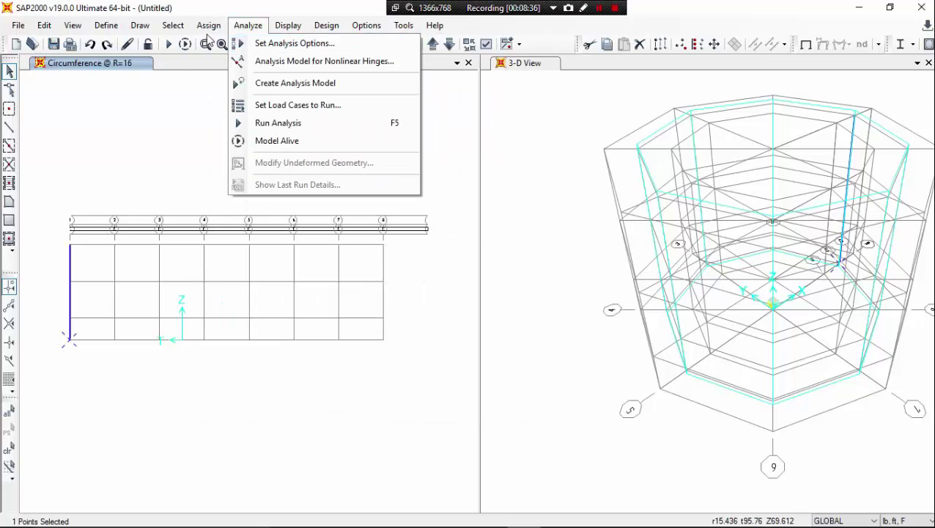
mouse_move(209, 25)
mouse_move(277, 45)
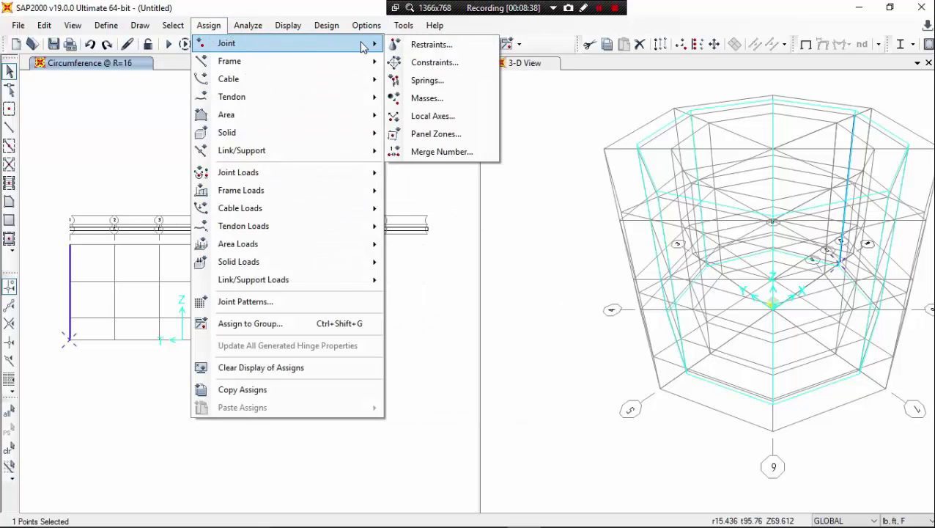
click(410, 44)
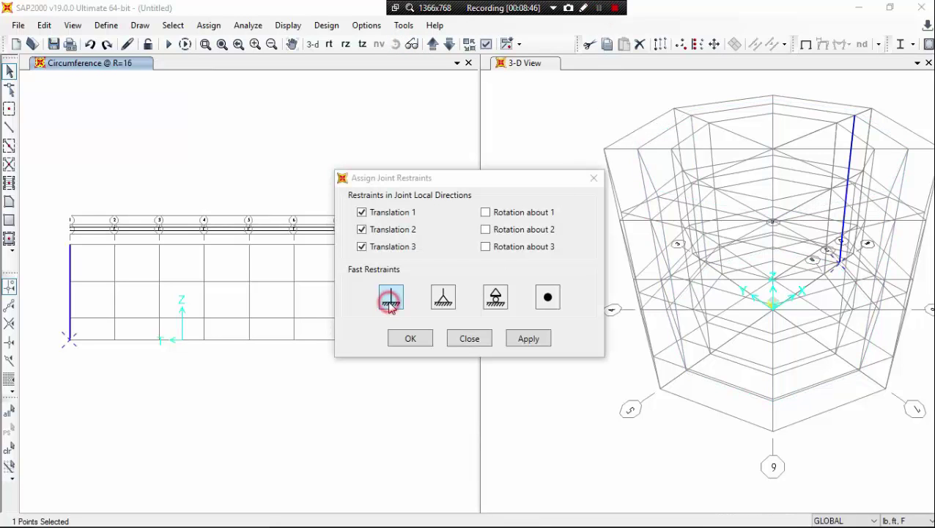
click(389, 305)
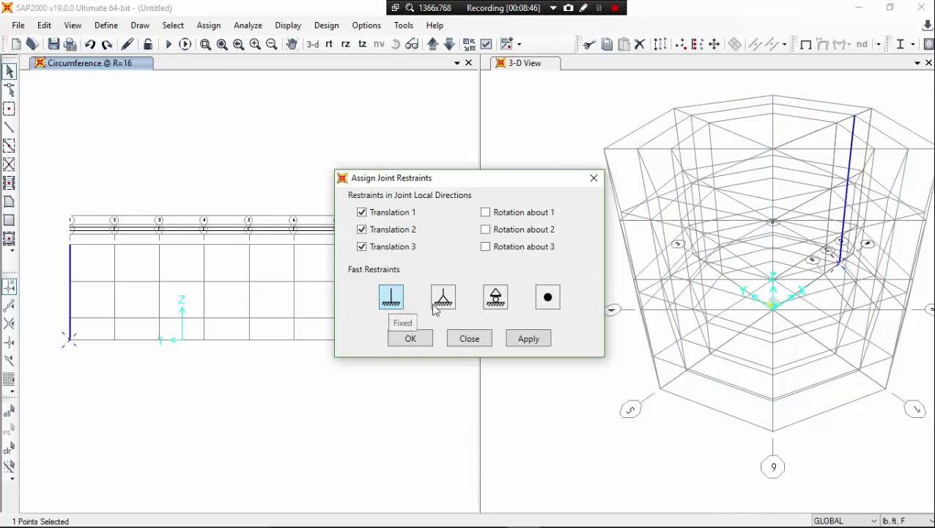
click(528, 340)
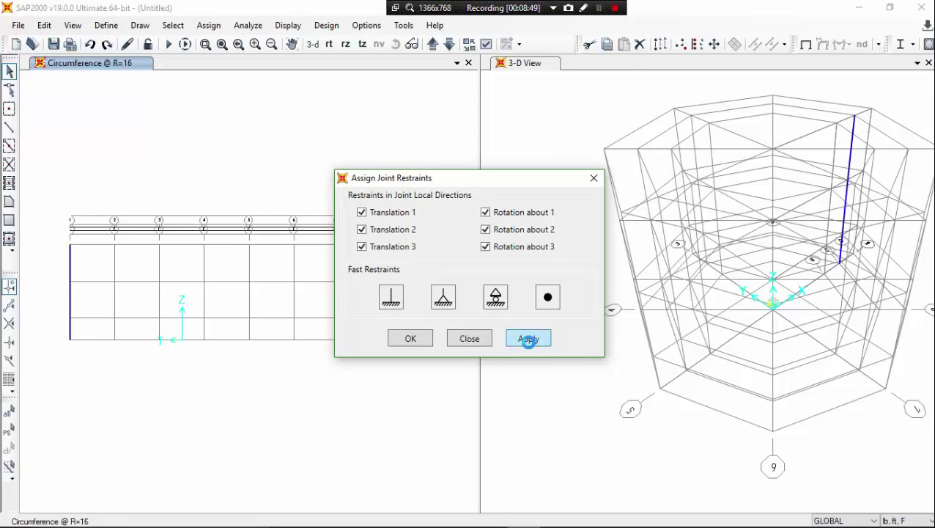
click(405, 341)
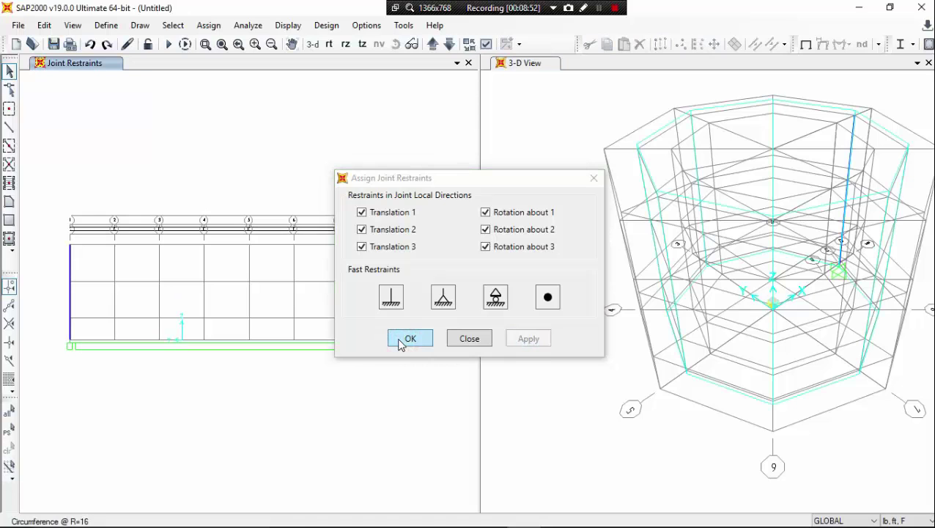
click(399, 341)
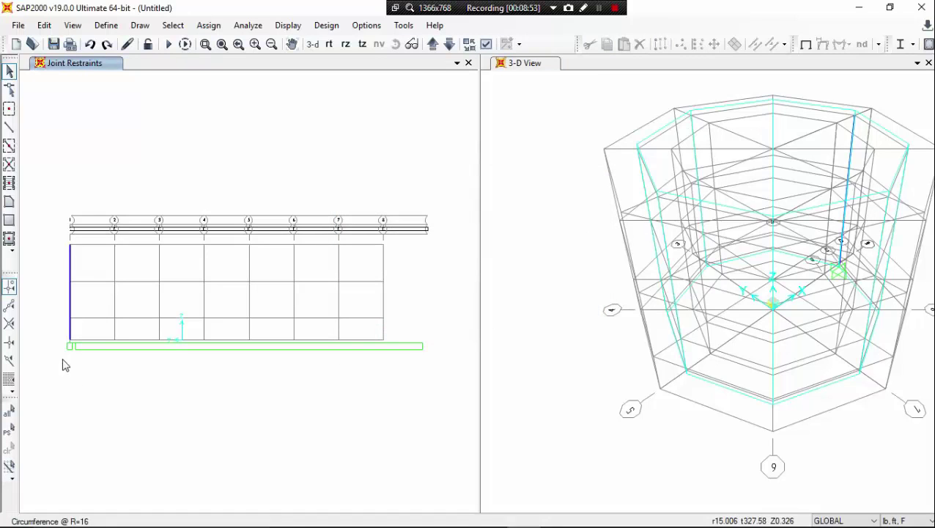
- Replicate the column on grid line 1, without its base joint selected, radially about the Z axis 7 times at 45 degrees
drag(60, 238, 91, 382)
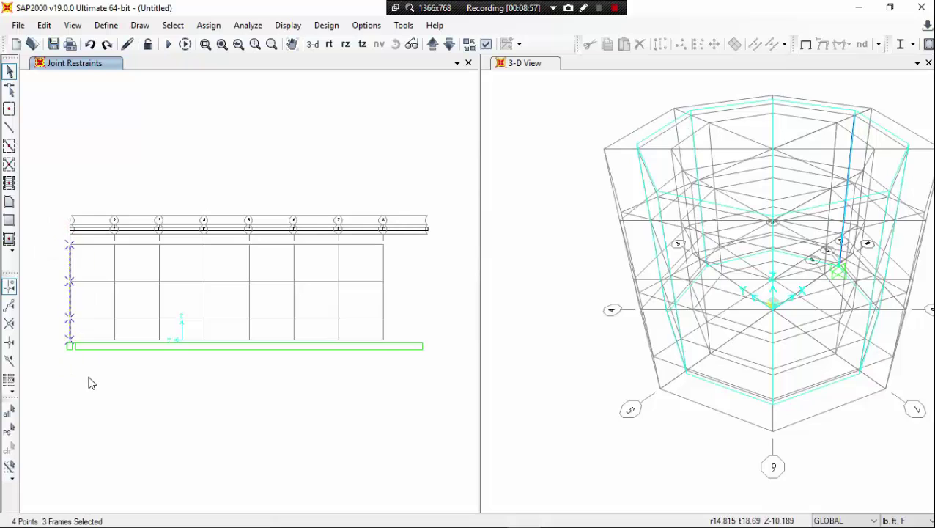
click(69, 346)
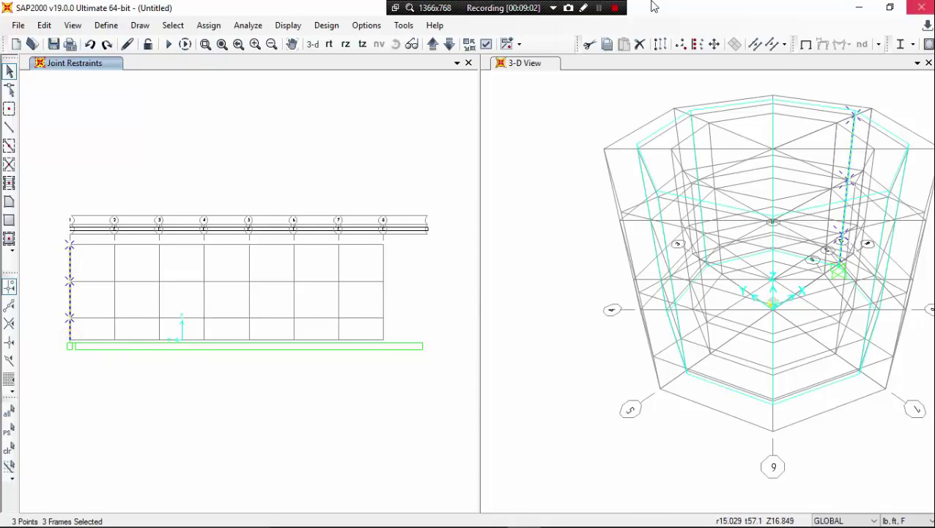
click(45, 26)
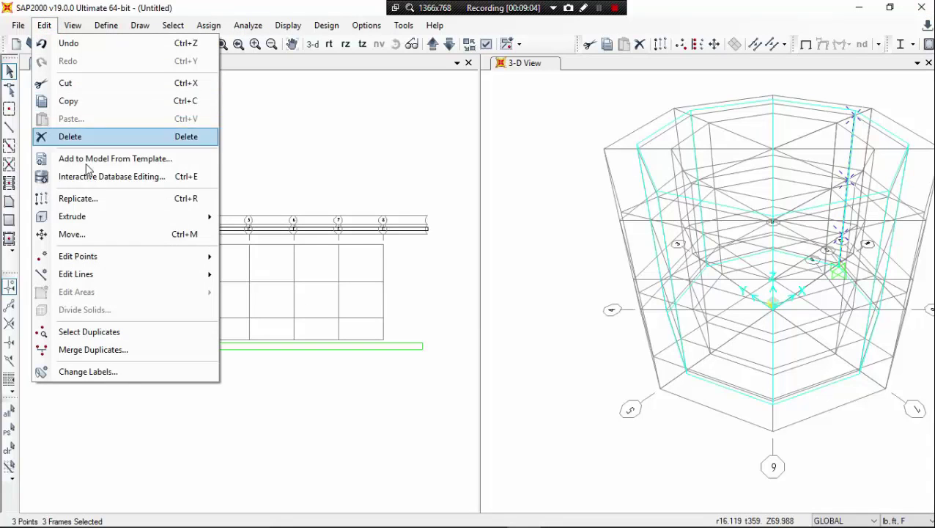
click(78, 199)
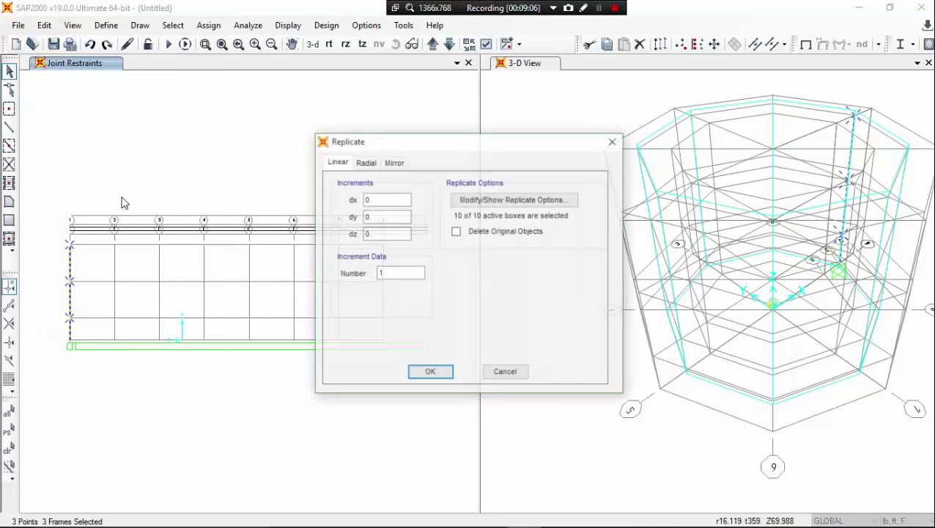
click(365, 163)
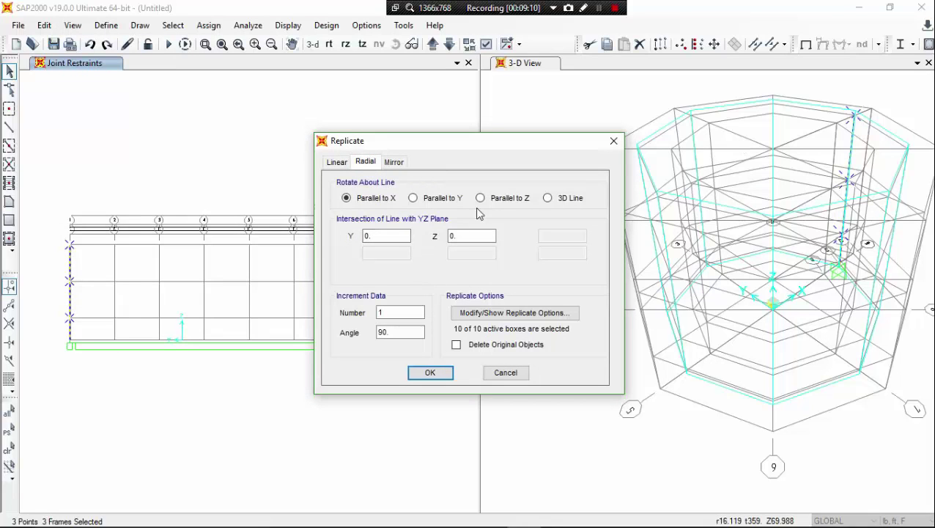
click(498, 204)
drag(467, 144, 423, 149)
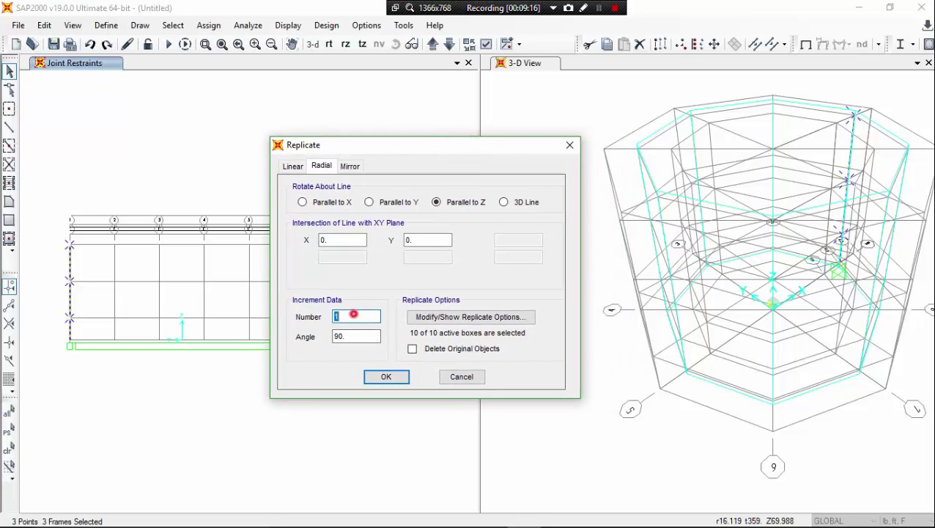
double_click(349, 316)
double_click(344, 336)
double_click(354, 317)
drag(367, 149, 397, 136)
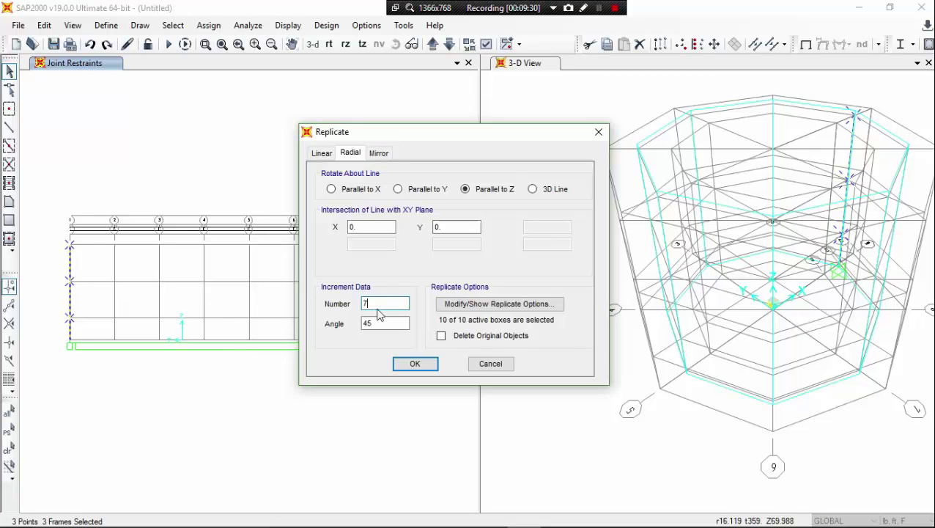
click(410, 364)
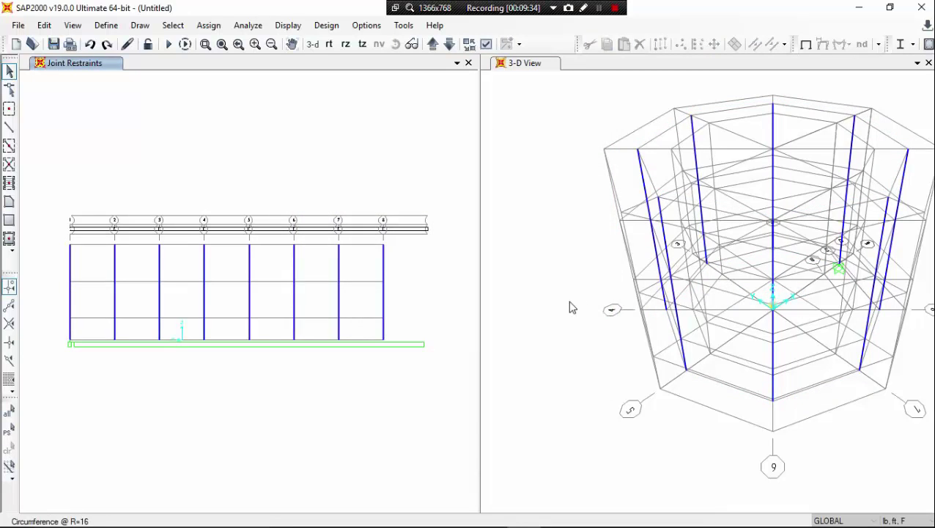
- Draw special joints on the first column of the R=16 elevation at Z=6 and Z=16, with zero offsets
middle_drag(392, 183, 389, 182)
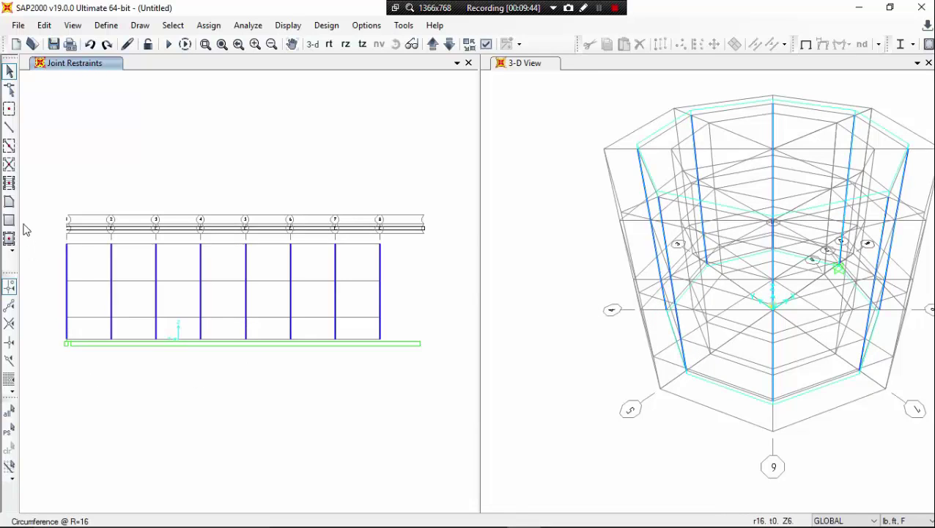
click(9, 108)
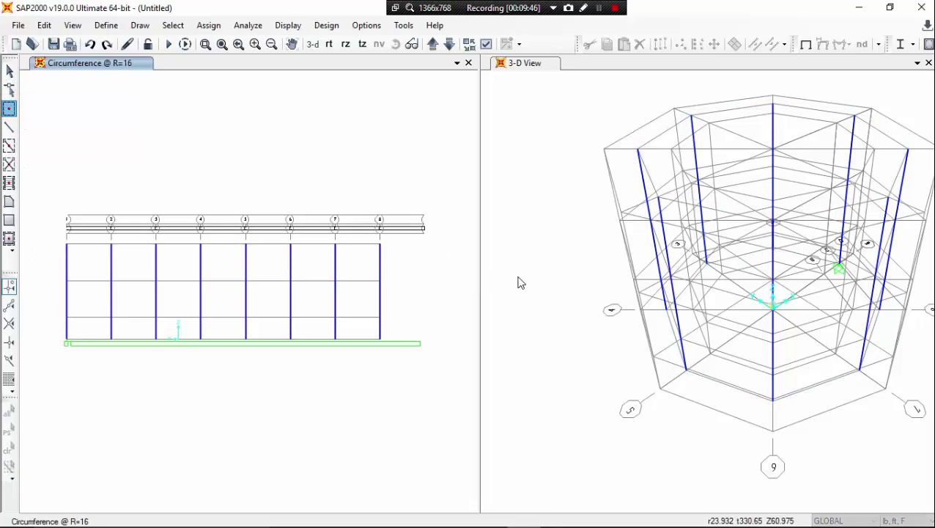
click(66, 316)
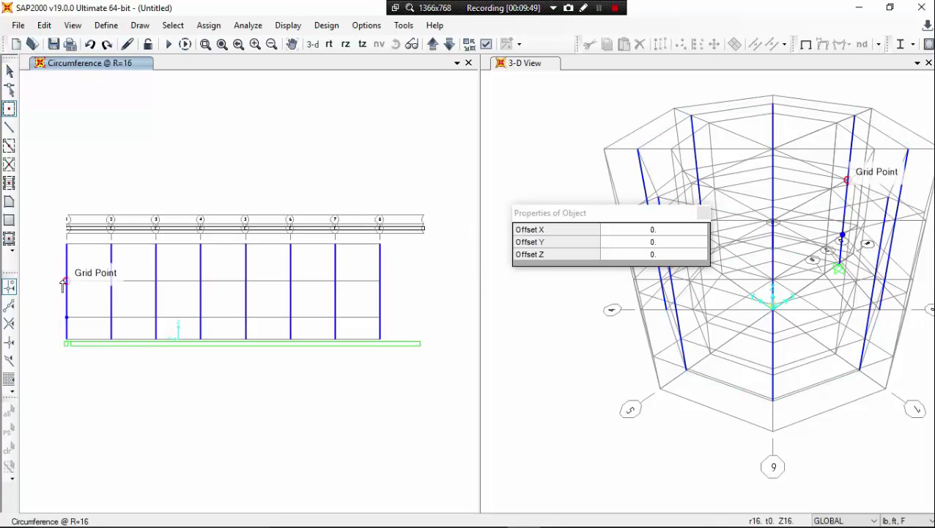
click(65, 282)
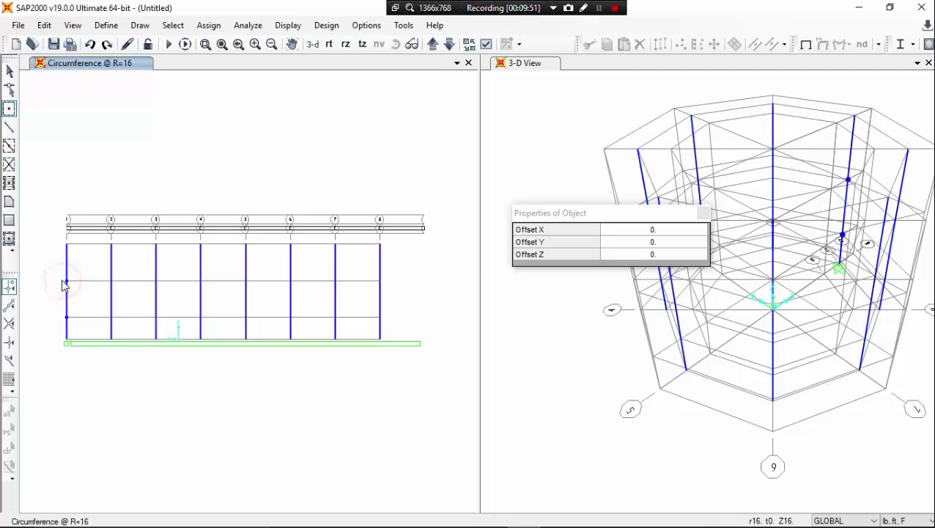
click(672, 151)
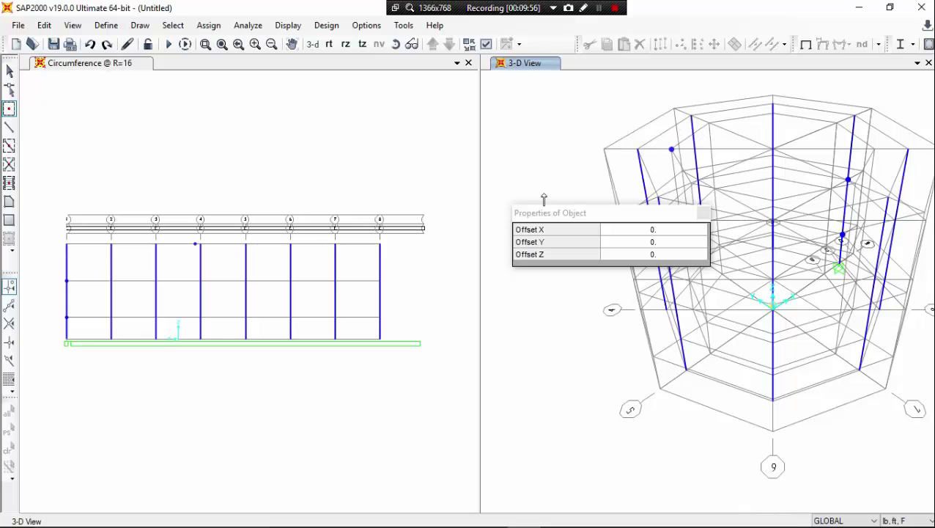
click(703, 213)
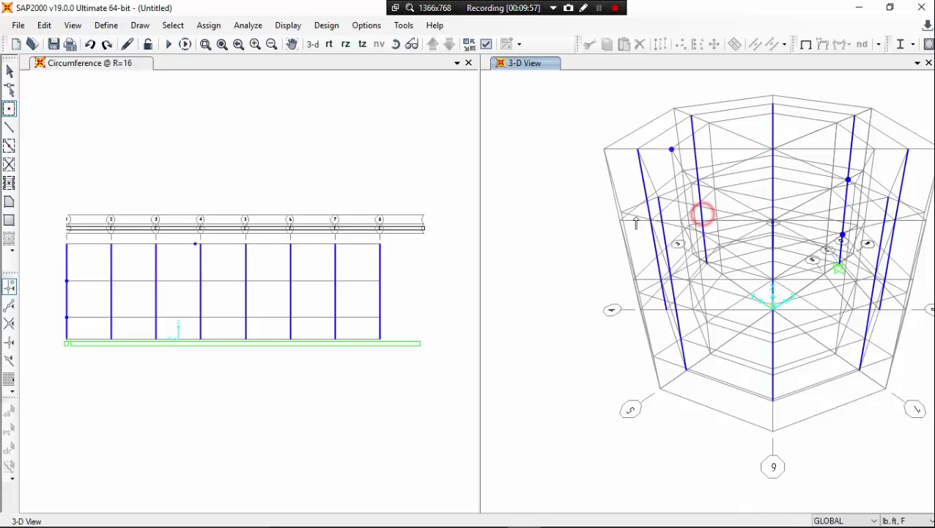
click(331, 281)
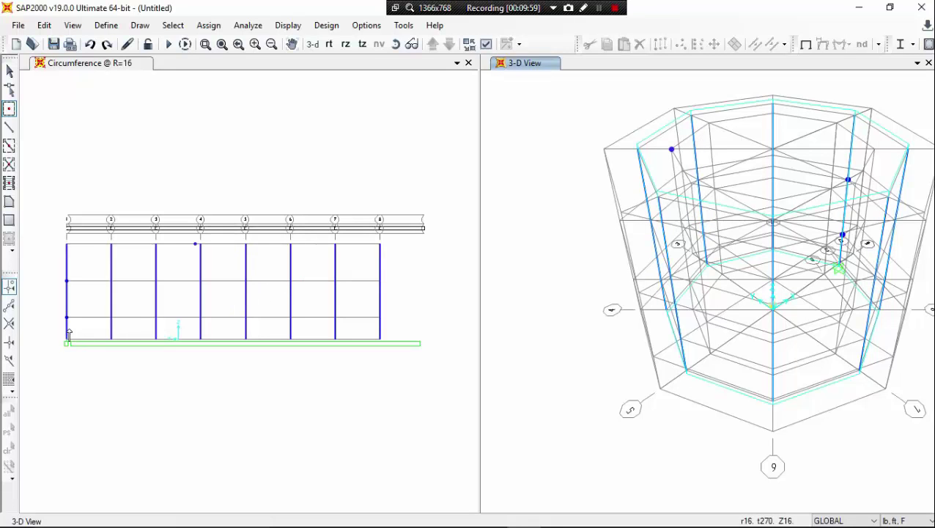
key(Escape)
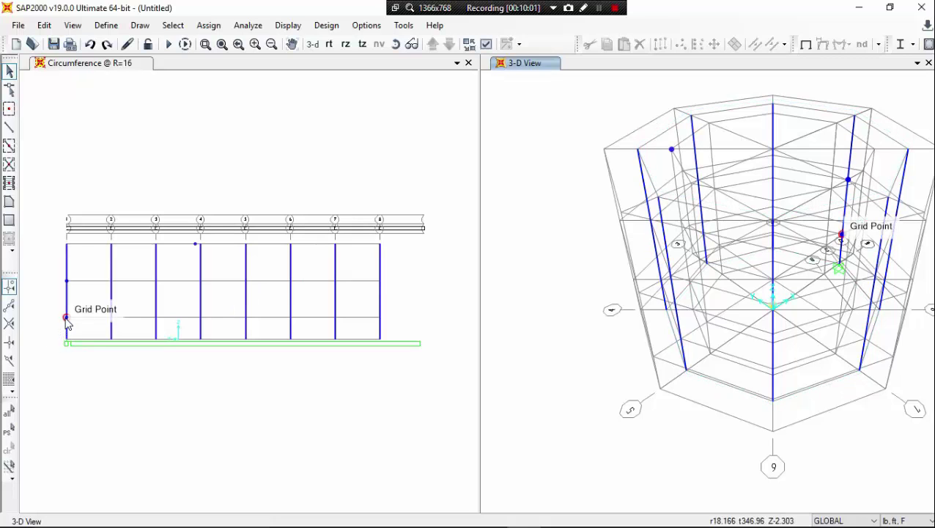
- Begin extruding the Z=6 joint on the first column of the R=16 elevation into frame lines with the GB section
click(65, 318)
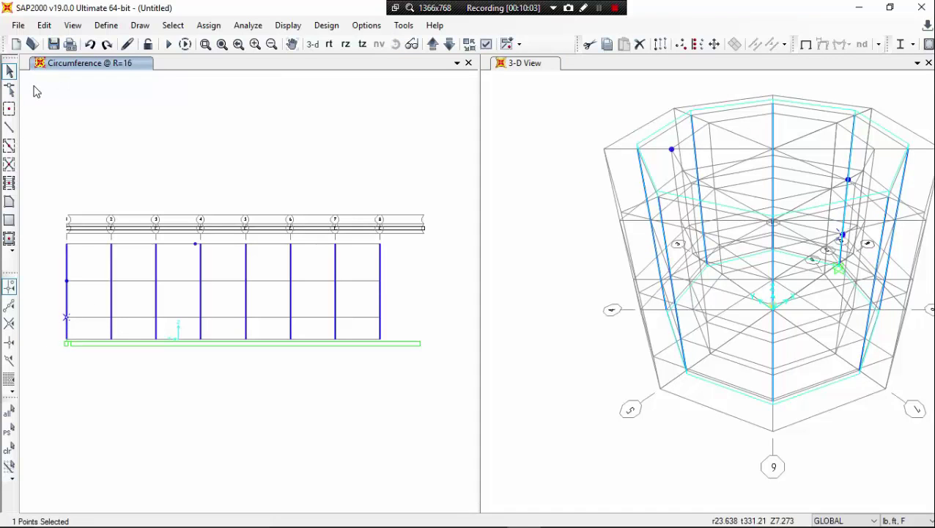
click(44, 25)
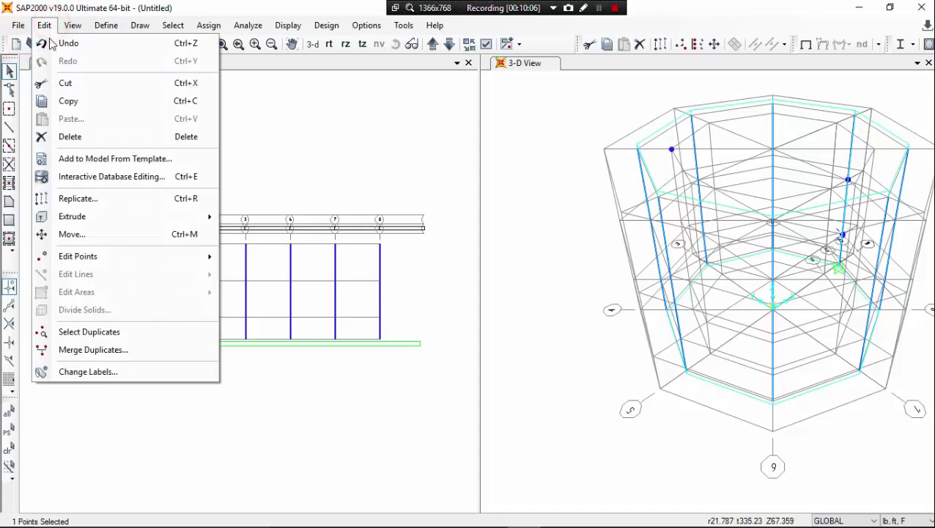
mouse_move(108, 217)
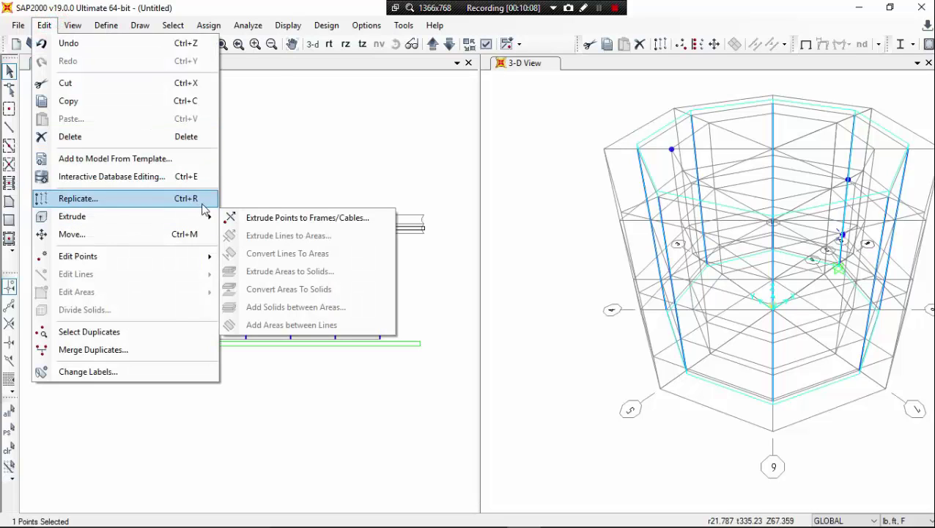
click(251, 220)
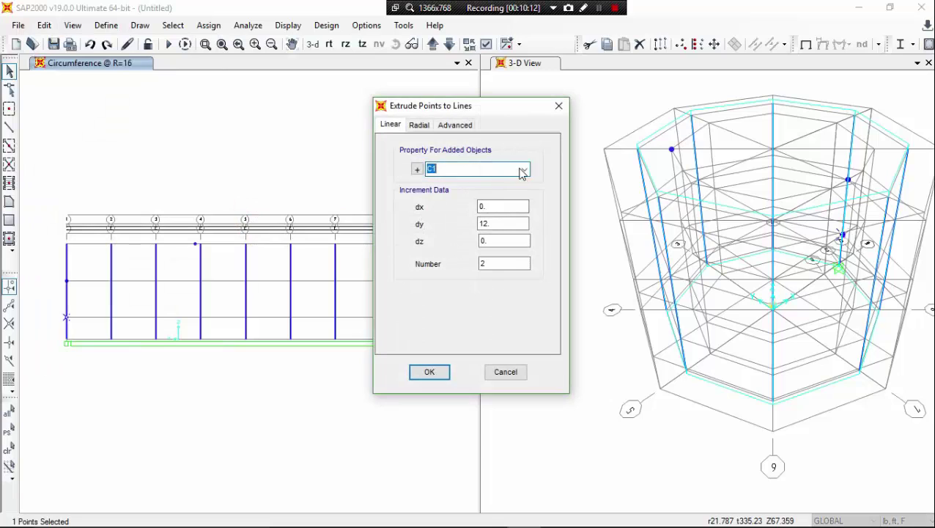
click(524, 170)
click(478, 202)
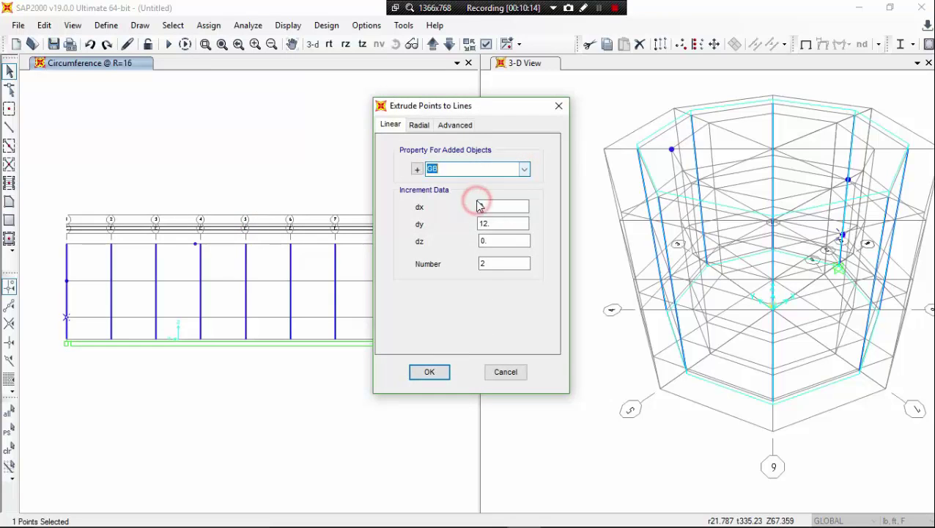
drag(486, 108, 565, 123)
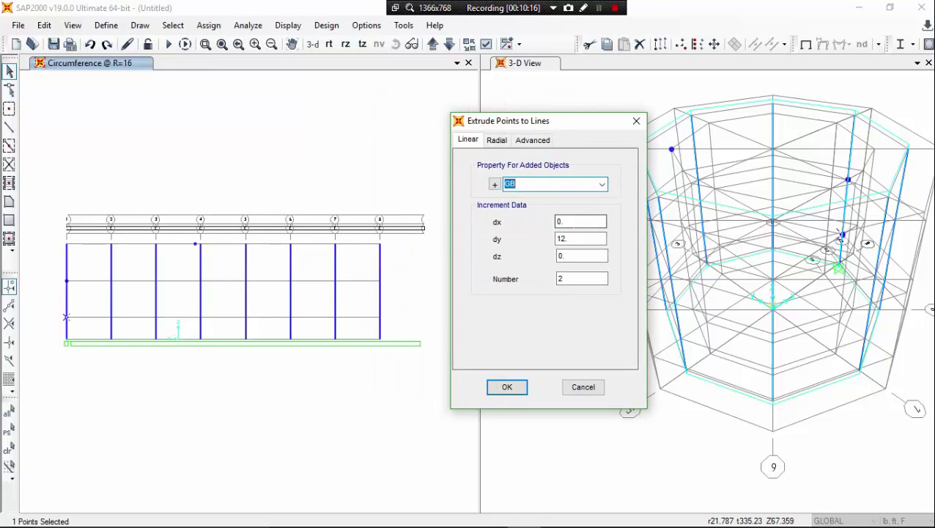
- Make the extrusion radial about the Z axis through point 0,0, with 72 increments of 5 degrees, and create the beam ring
click(498, 140)
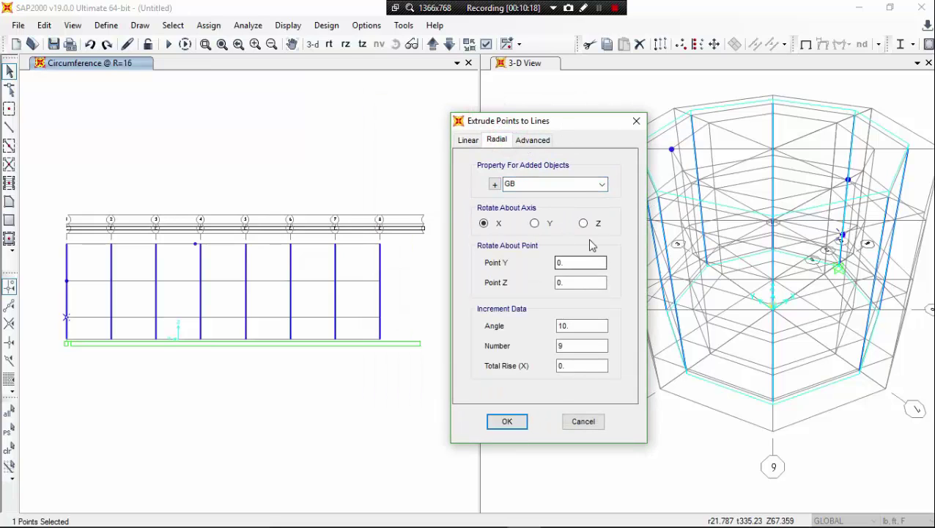
click(583, 223)
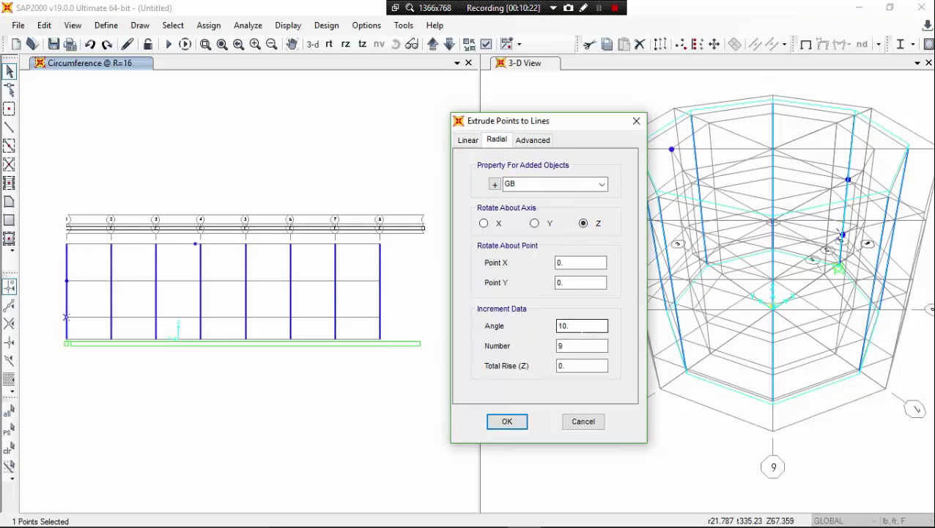
double_click(580, 326)
double_click(582, 345)
click(583, 323)
drag(563, 122, 573, 200)
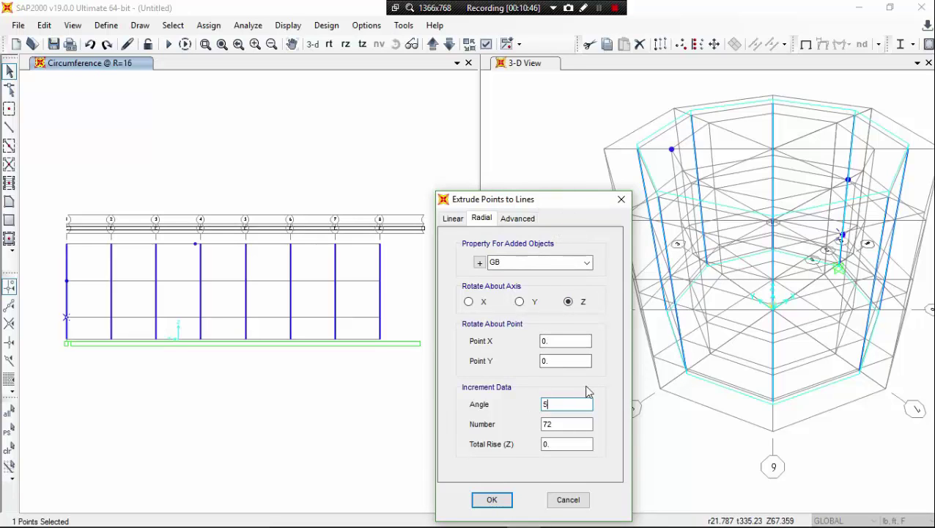
click(501, 501)
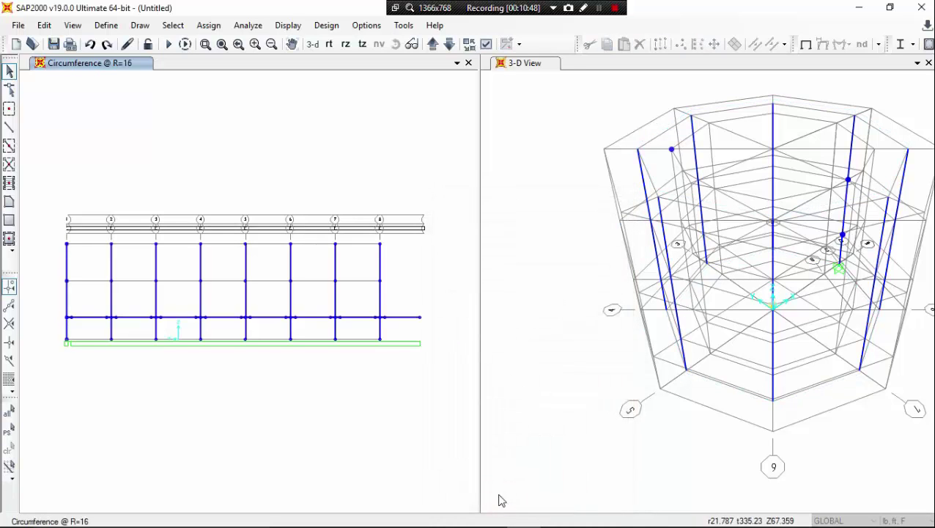
scroll(731, 375, up, 5)
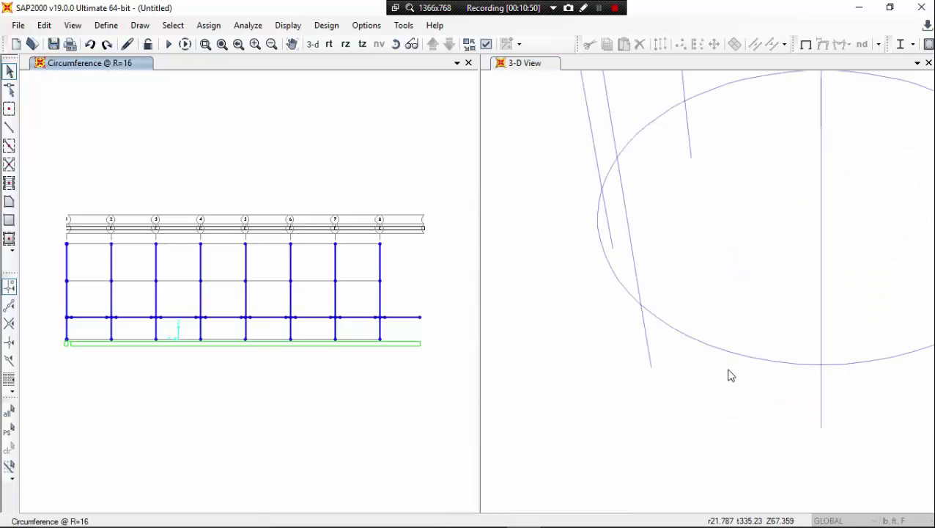
click(728, 375)
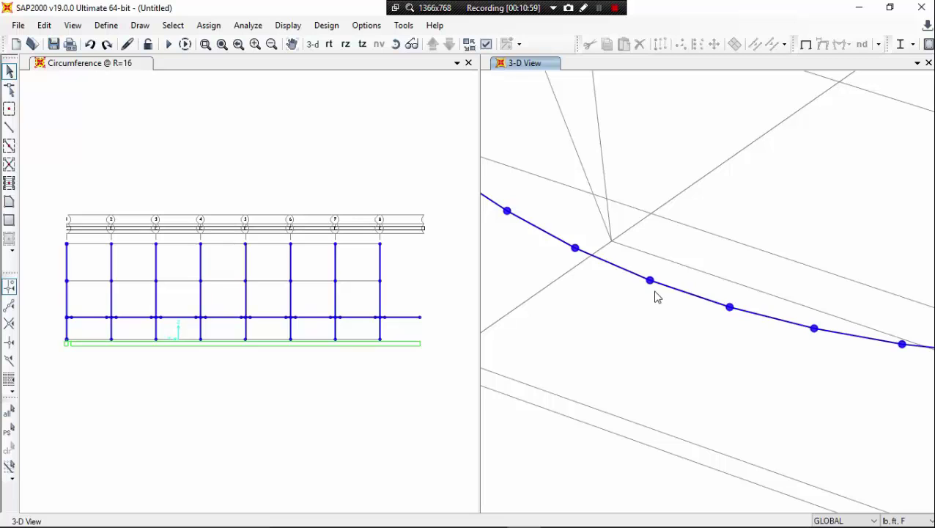
scroll(656, 296, down, 2)
middle_drag(637, 311, 691, 348)
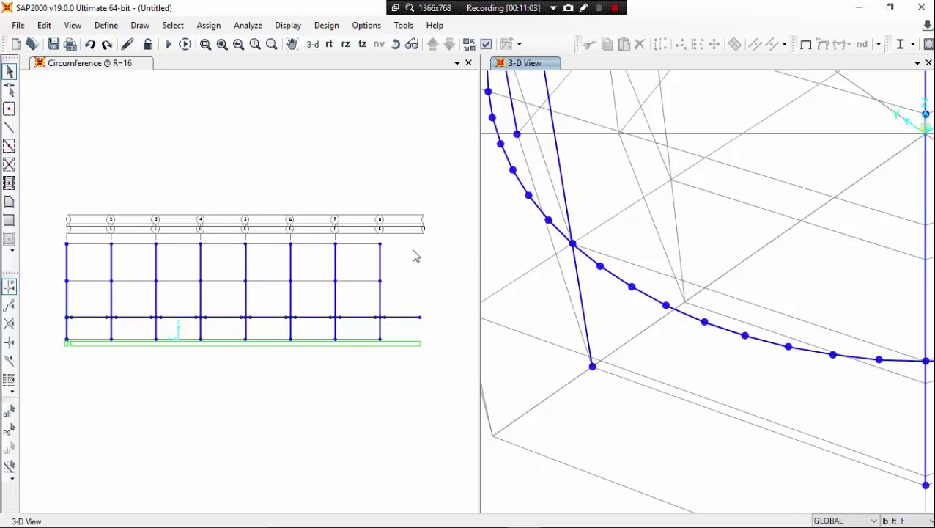
click(369, 208)
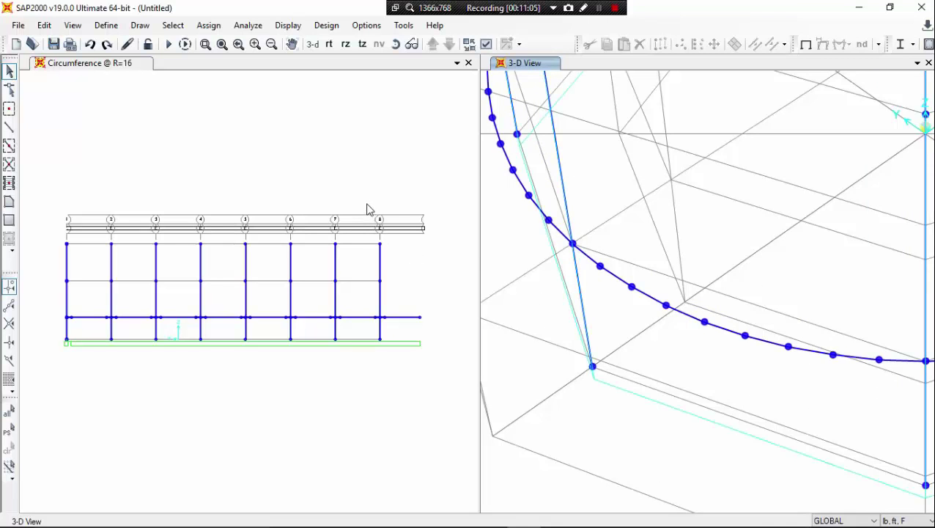
- Try to extrude the first column's Z=16 joint and the R=12, Z=26 joint into C1 rings about Z, with 72 increments of 5 degrees
click(68, 282)
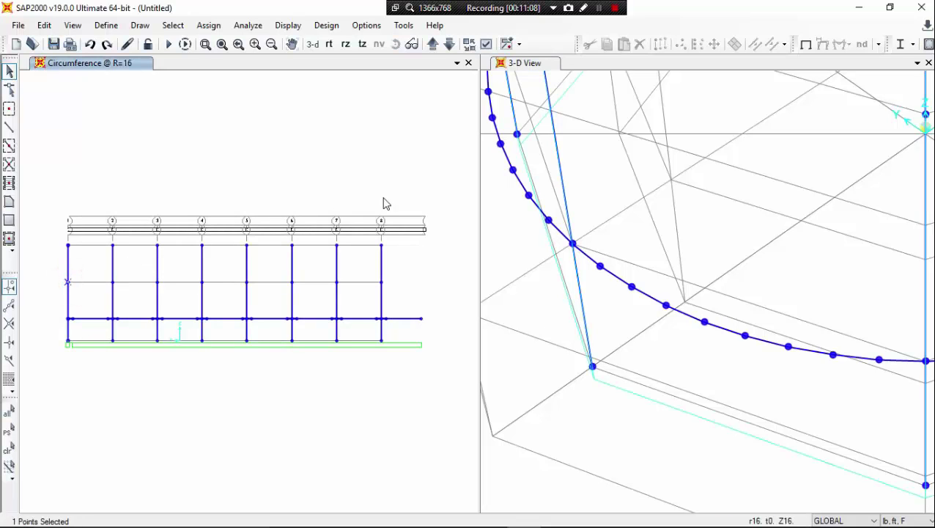
scroll(625, 196, down, 5)
click(645, 304)
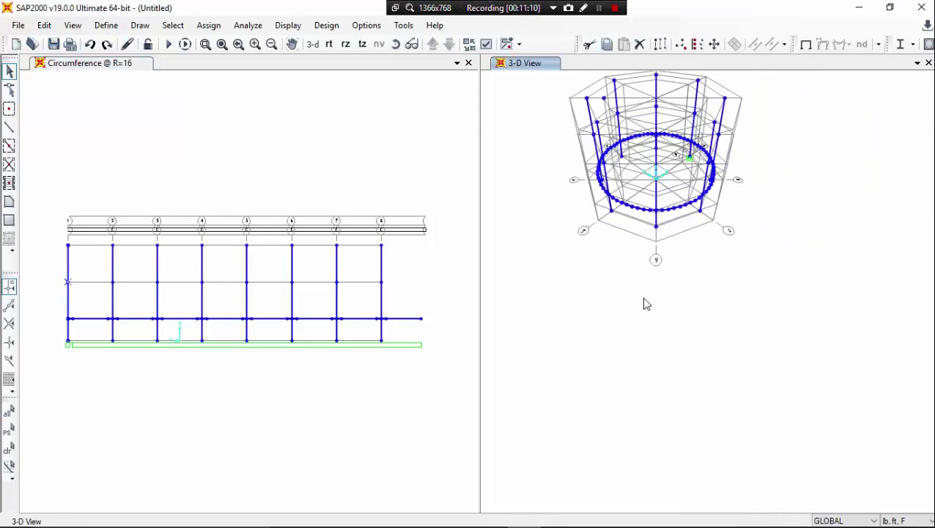
middle_drag(646, 304, 653, 311)
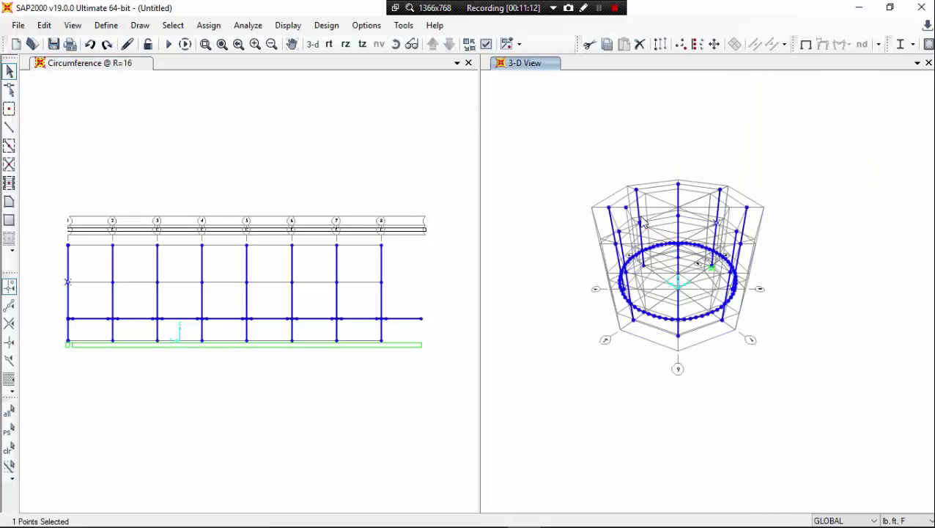
click(625, 208)
click(44, 25)
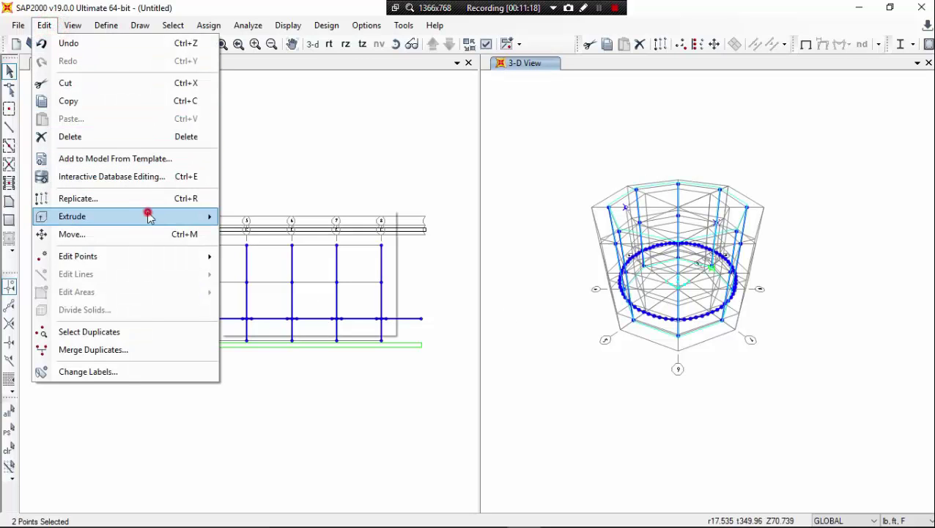
mouse_move(193, 222)
click(250, 220)
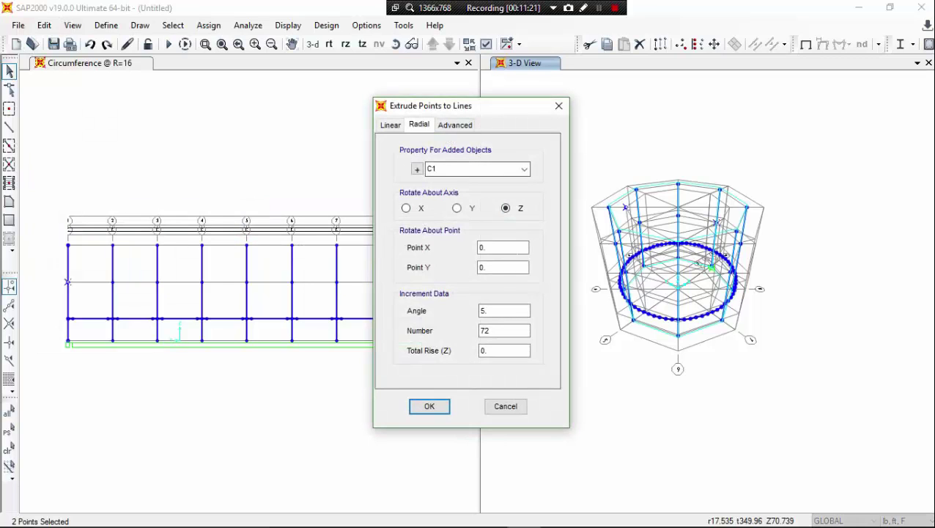
click(434, 406)
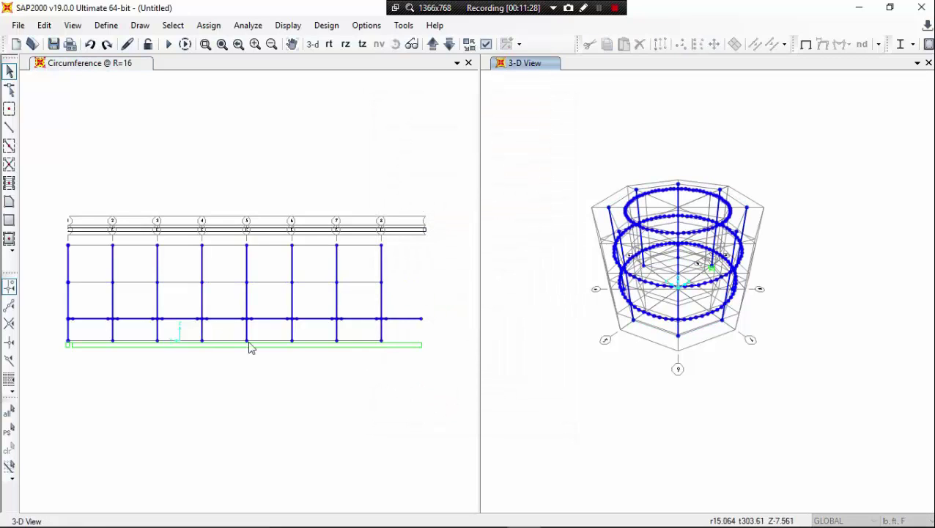
key(ctrl+z)
- Extrude the first column's Z=16 joint and the R=12, Z=26 joint radially about Z into B1 beams, 72 increments of 5 degrees
click(67, 283)
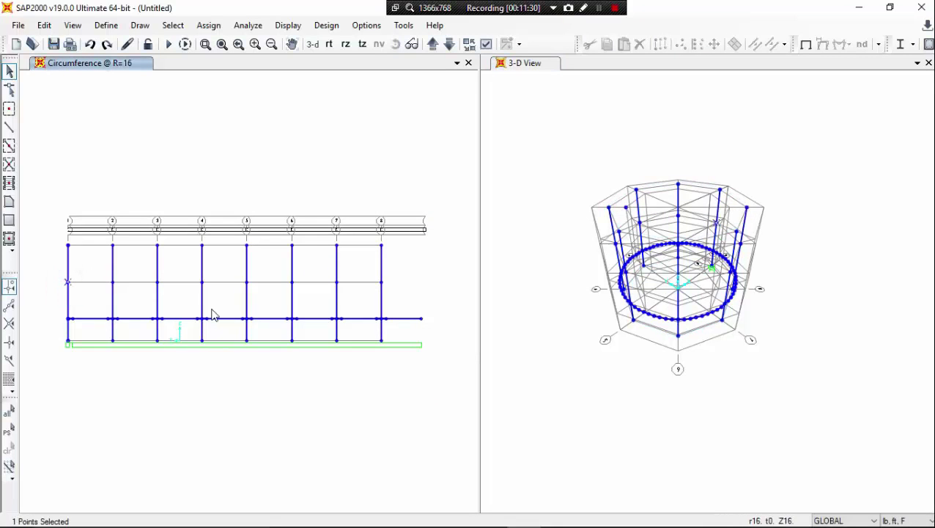
click(625, 208)
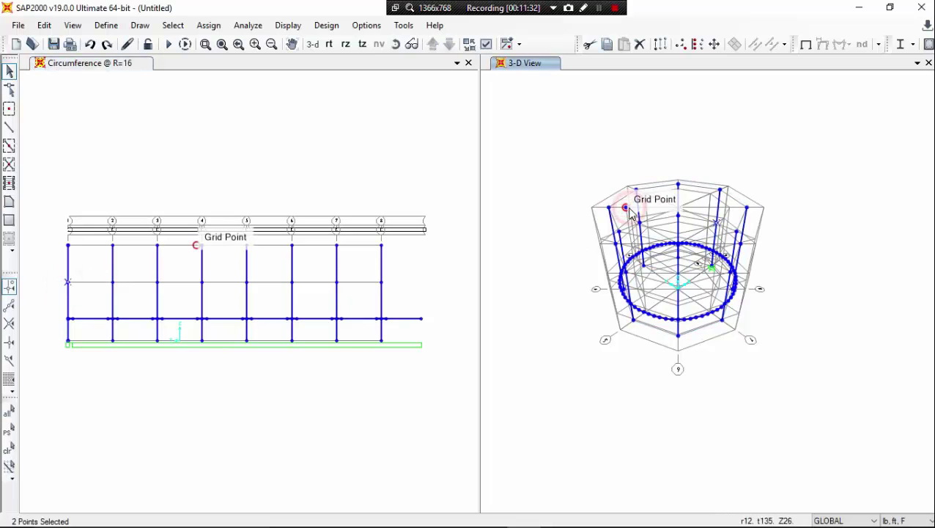
click(44, 25)
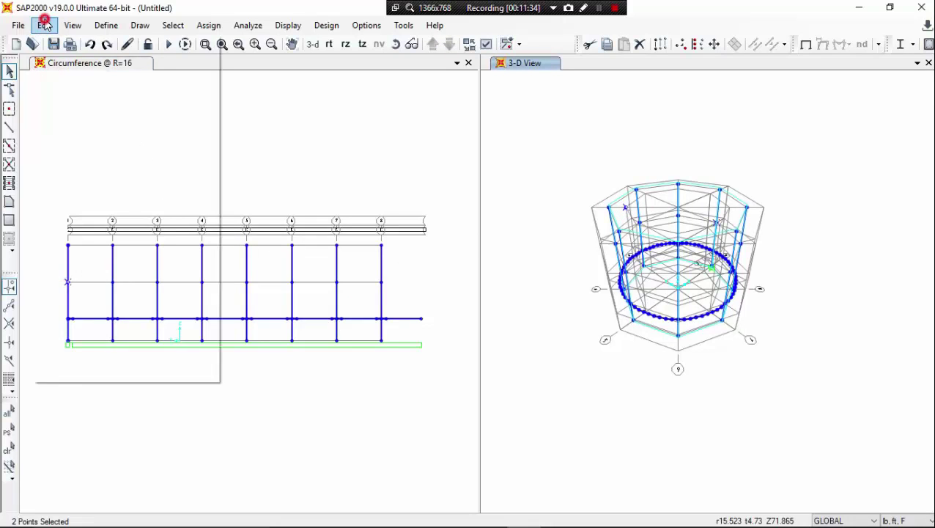
mouse_move(139, 215)
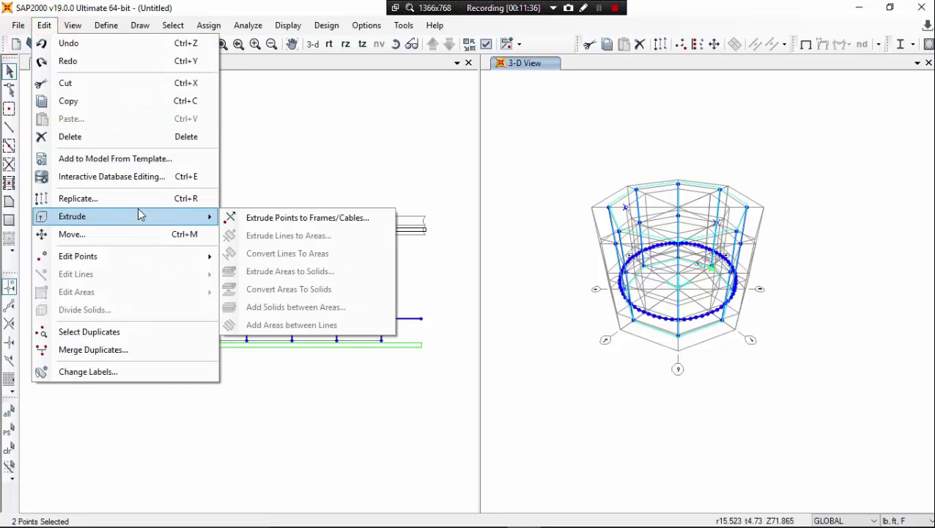
click(251, 218)
click(497, 176)
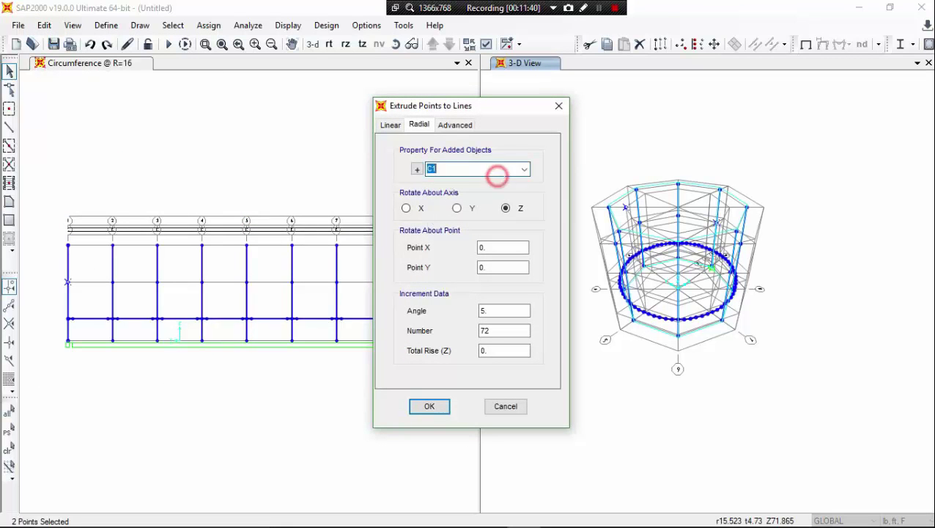
click(524, 169)
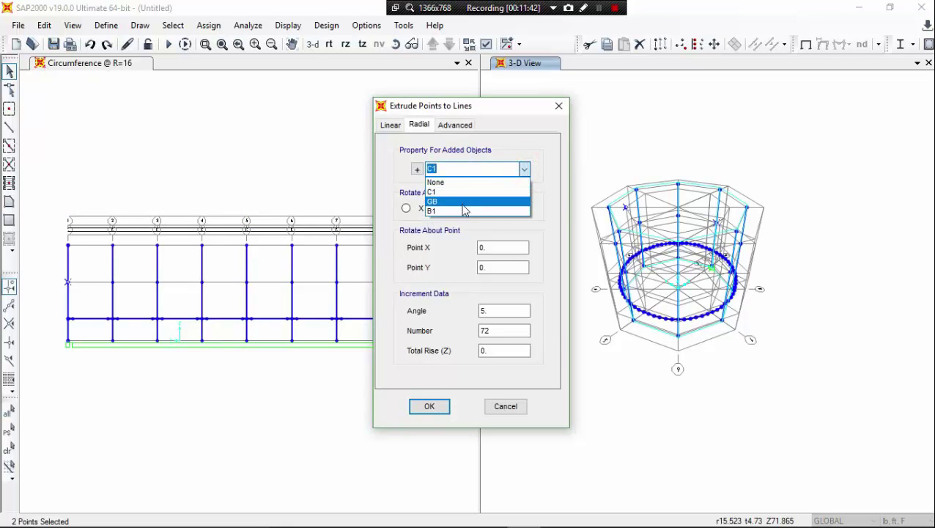
click(463, 211)
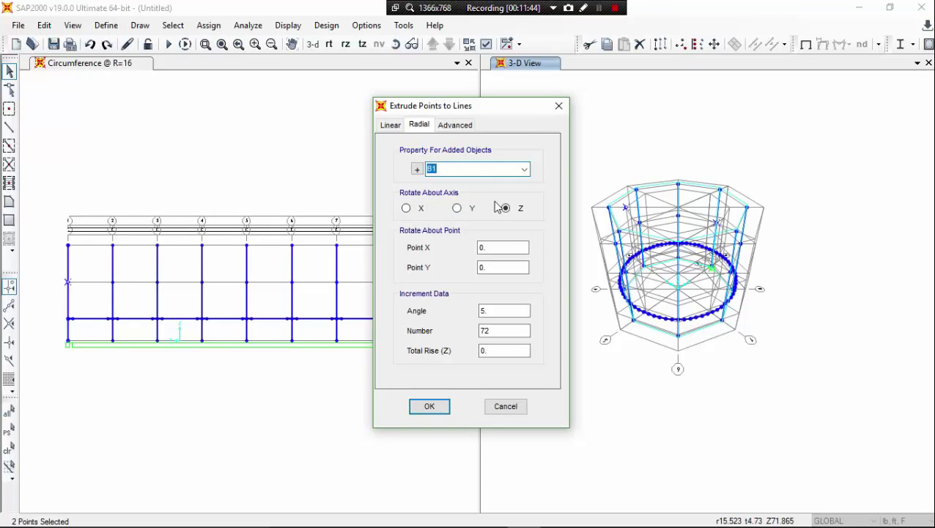
click(439, 407)
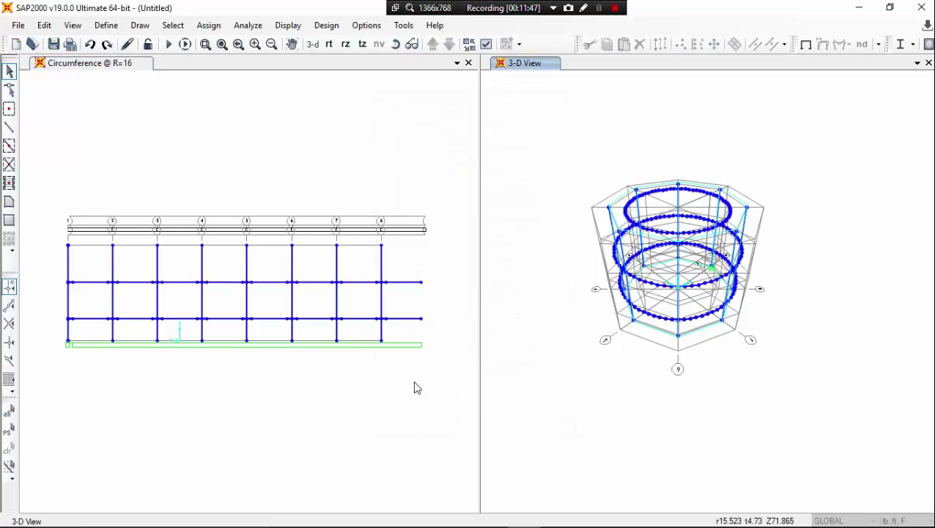
- Change the circumference elevation view to the X-Y plan and raise it to the Z=26 level
click(260, 116)
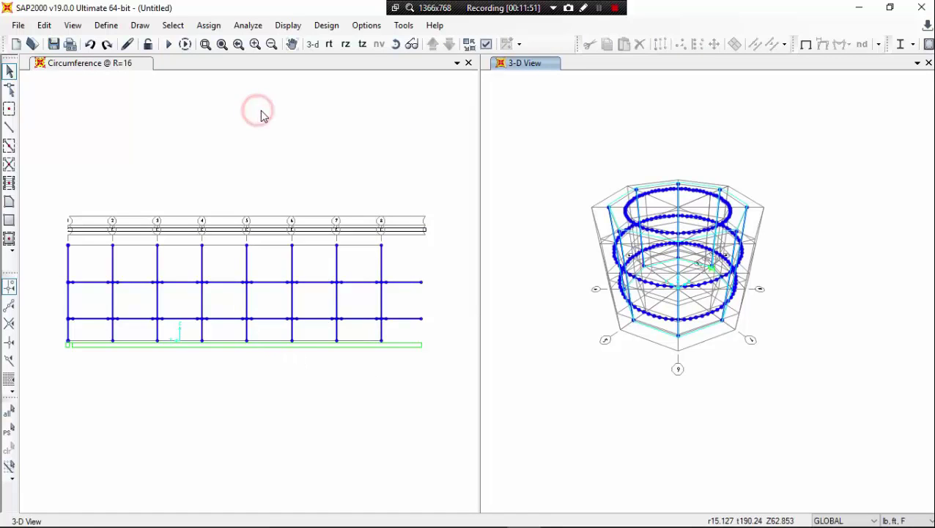
click(329, 44)
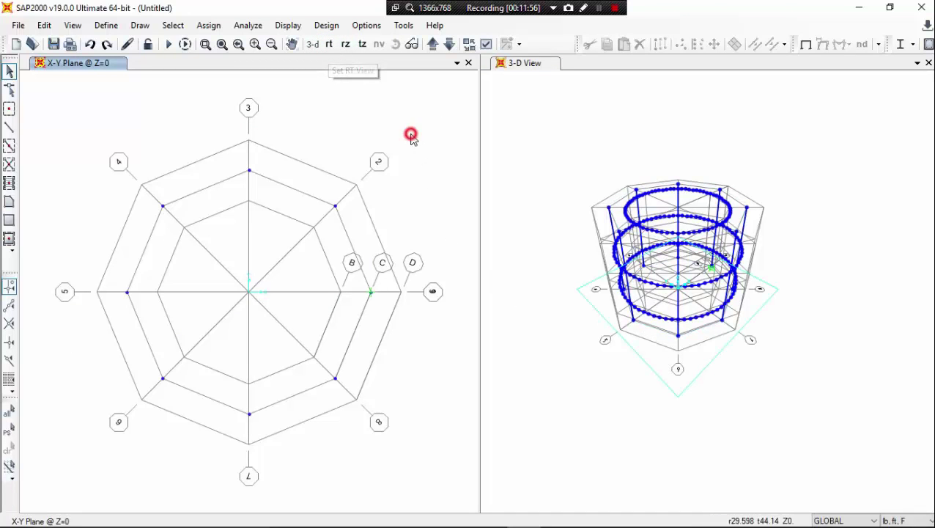
click(430, 45)
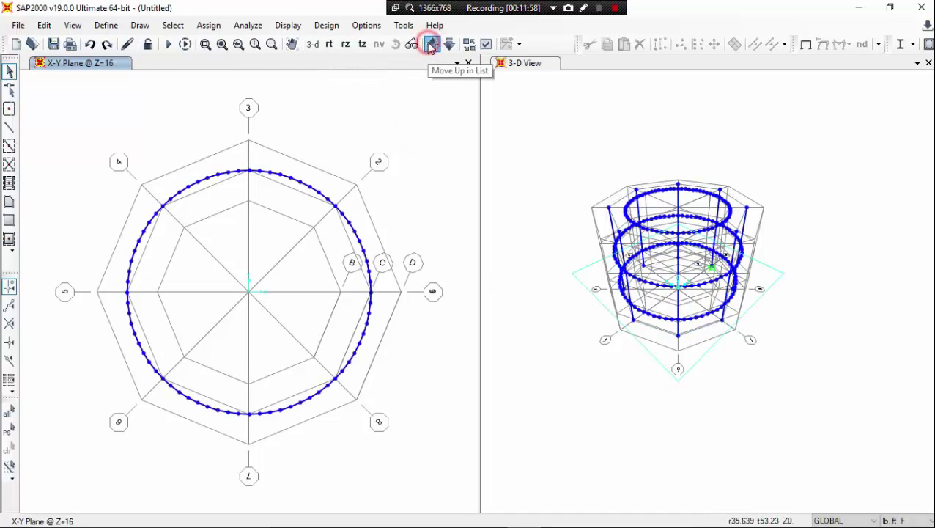
click(430, 44)
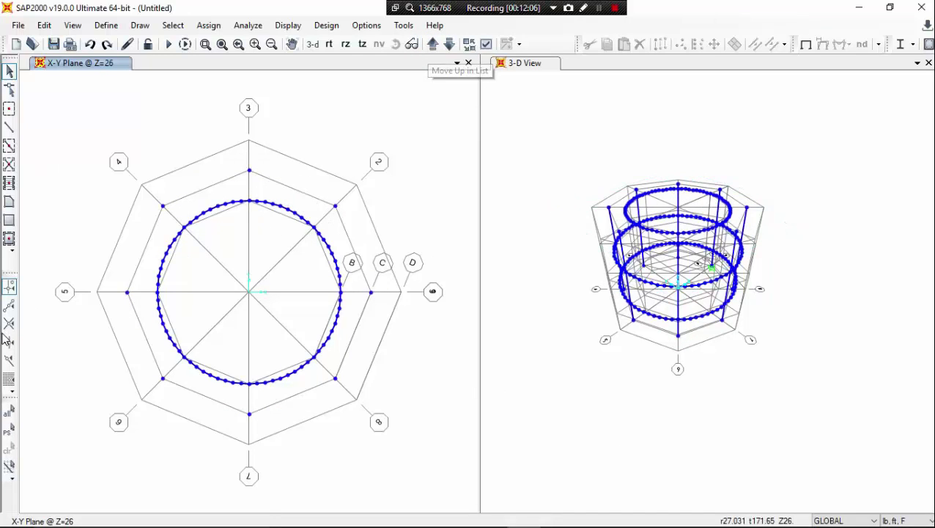
- Draw an S1 polygon area between radial grids 3 and 2, following every R=12 ring joint on the inside and the R=20 grid points outside
click(9, 201)
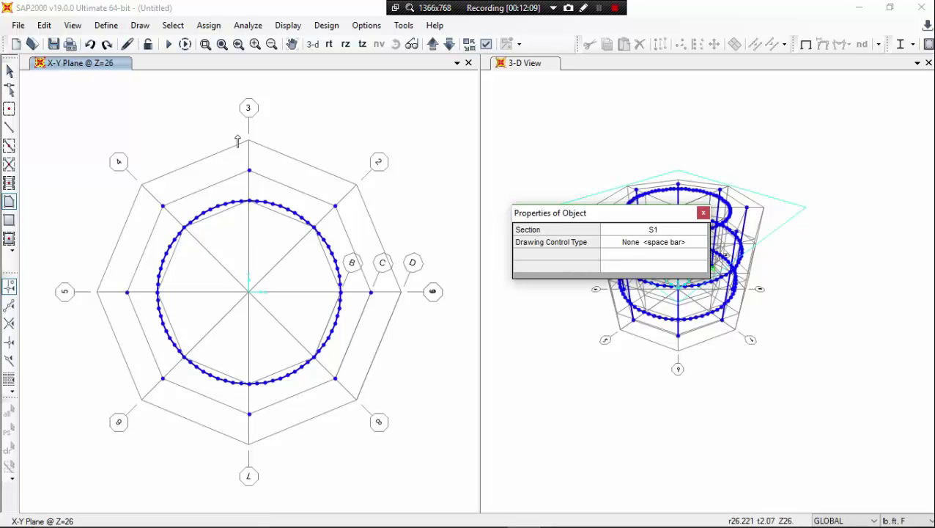
scroll(238, 135, up, 3)
middle_drag(301, 180, 190, 146)
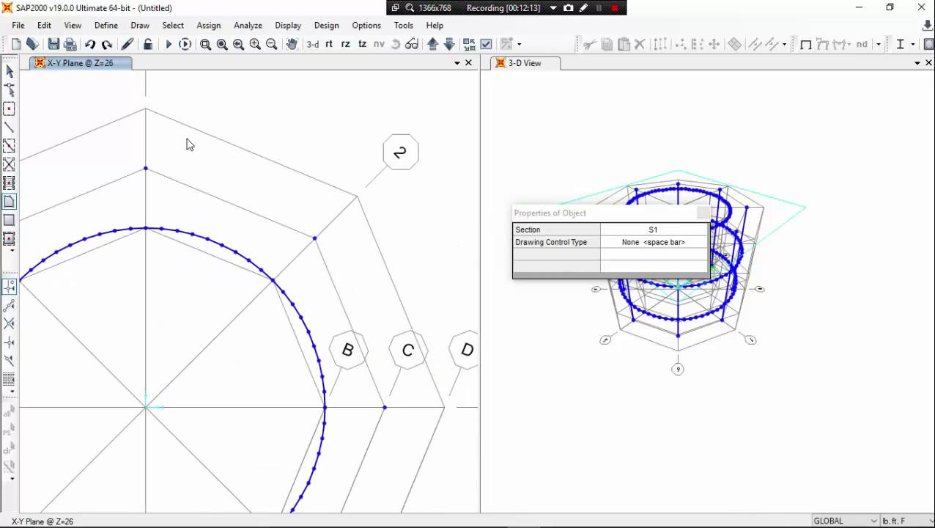
click(145, 110)
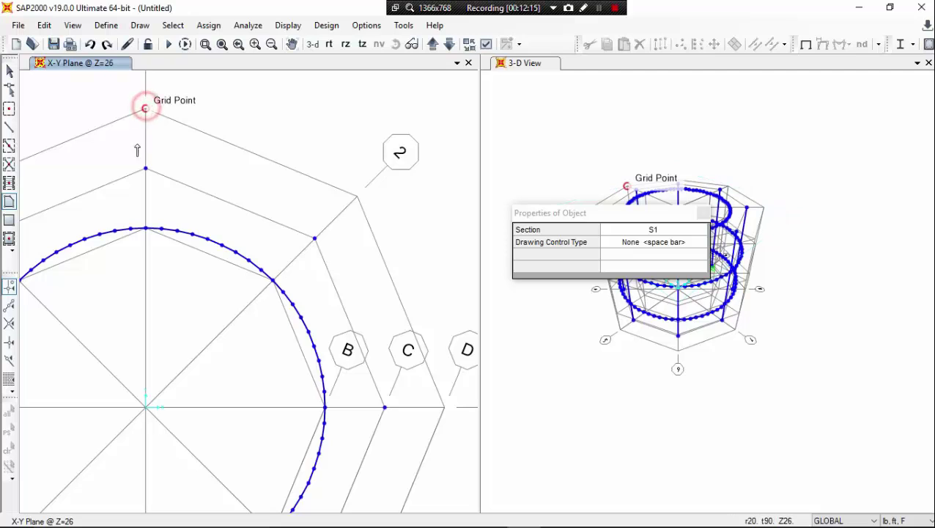
click(161, 230)
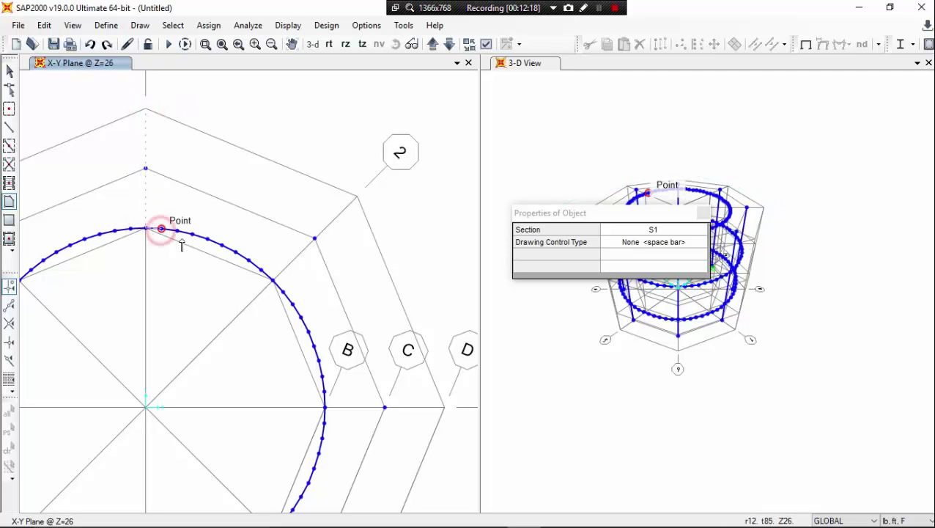
click(177, 231)
click(193, 236)
click(207, 239)
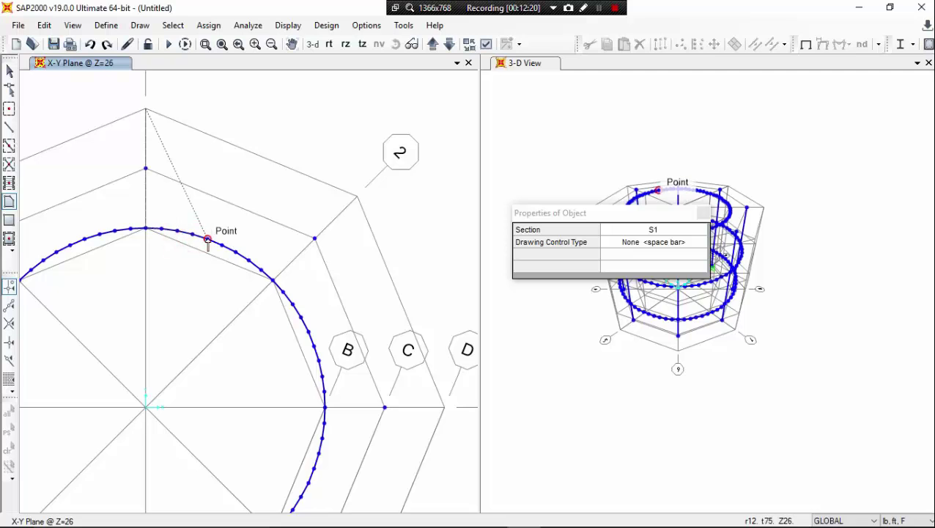
click(221, 246)
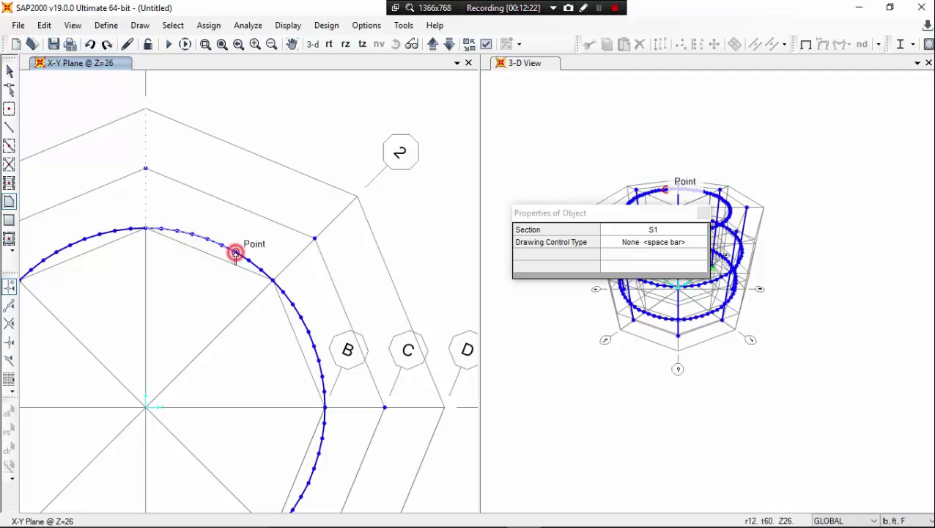
click(235, 252)
click(248, 261)
click(258, 271)
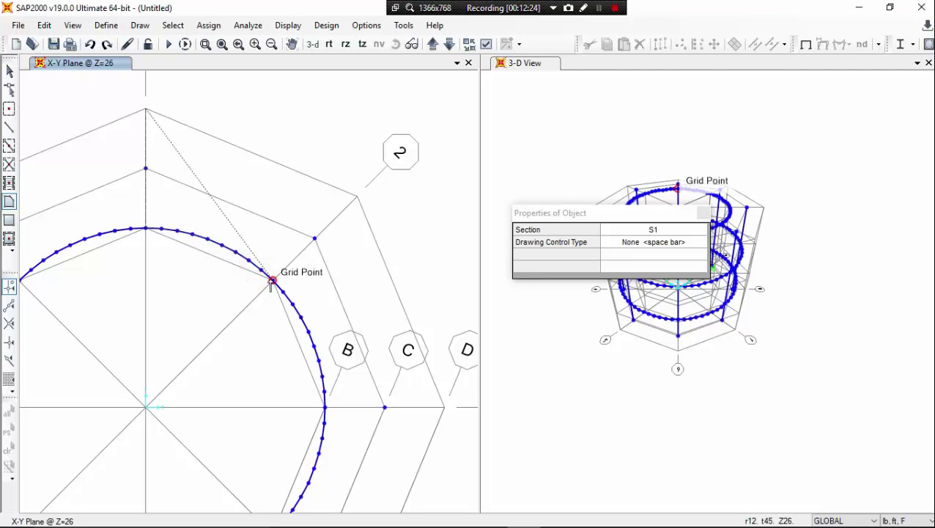
click(273, 279)
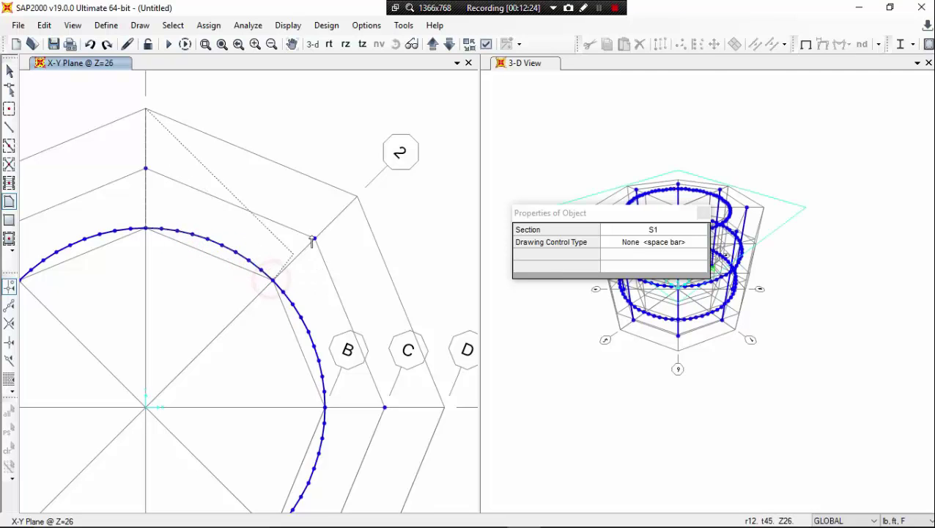
double_click(356, 196)
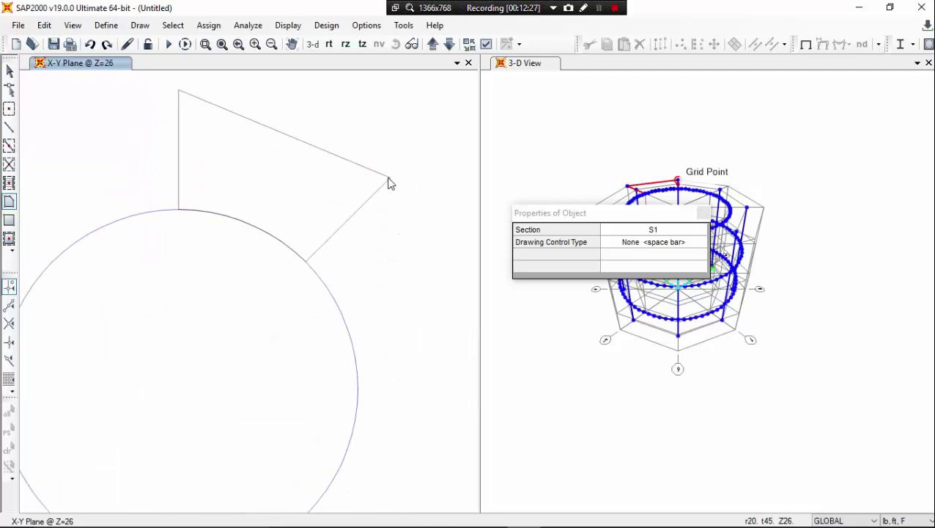
key(Escape)
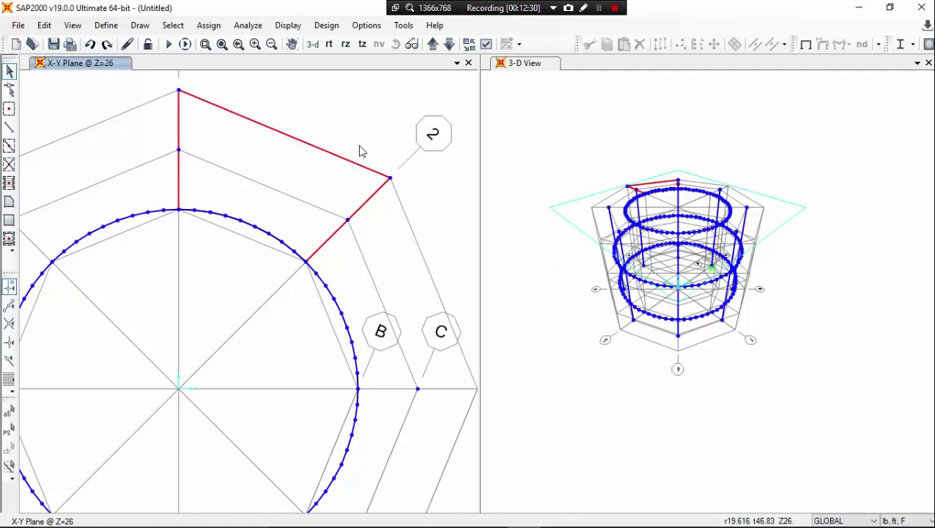
- Replicate the new S1 area radially about the Z axis through point 0,0, with 7 copies at 45 degrees
scroll(359, 145, down, 2)
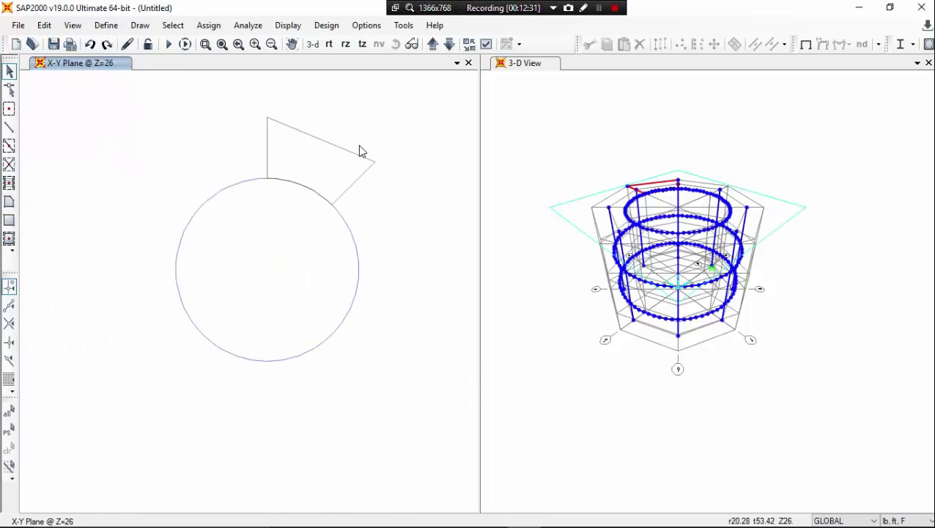
click(320, 163)
click(44, 25)
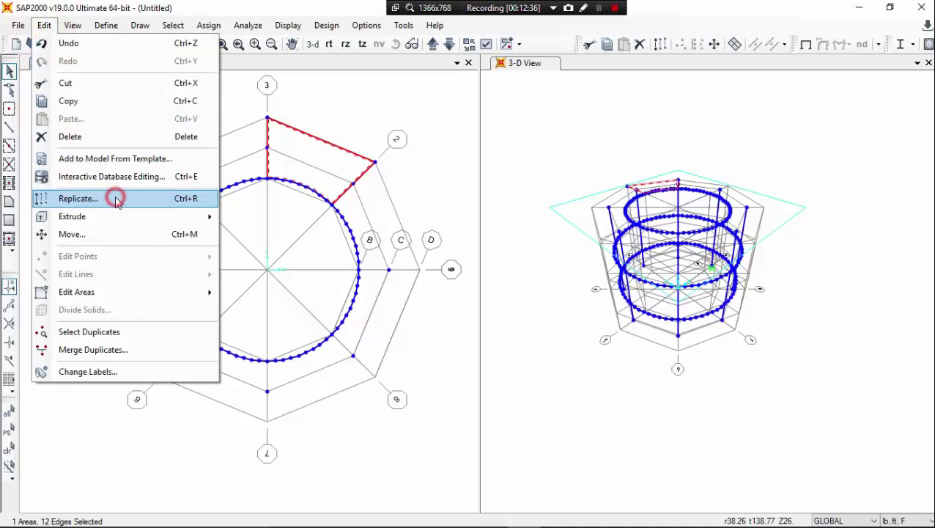
click(115, 200)
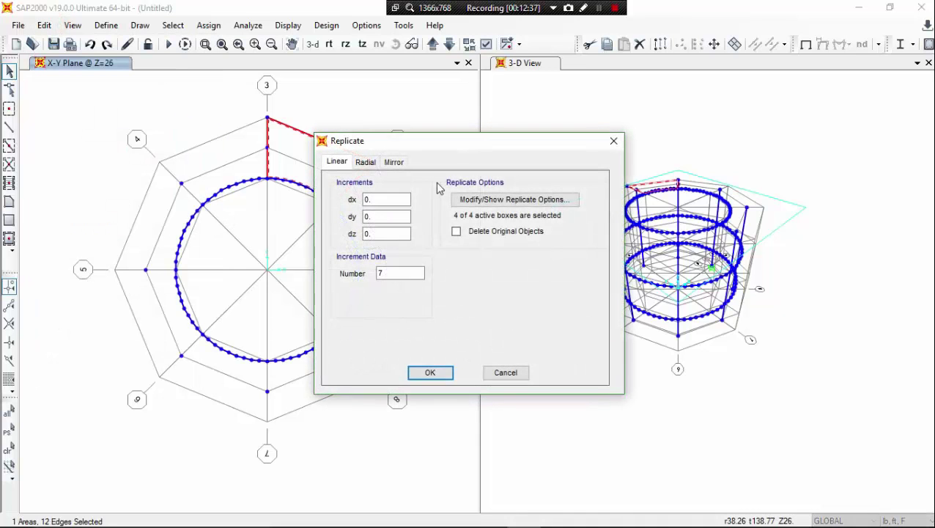
drag(470, 144, 582, 126)
click(476, 145)
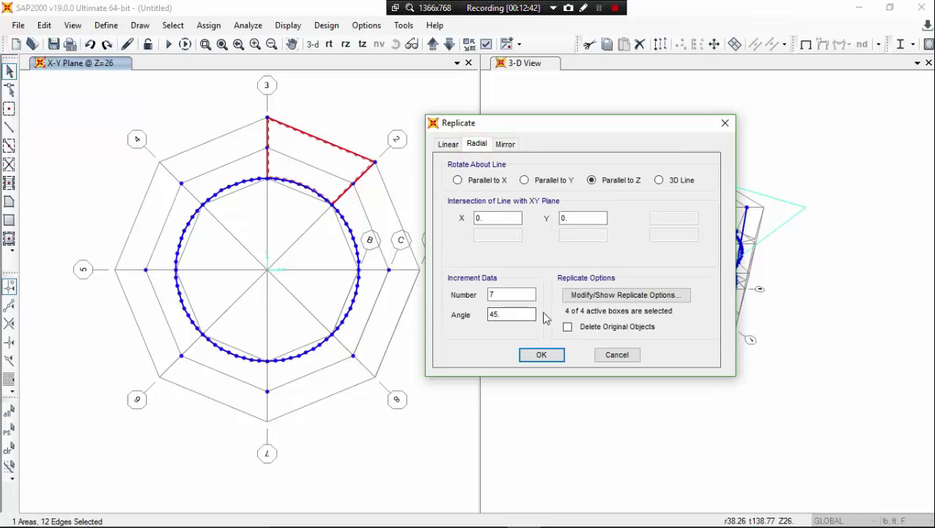
text(45.)
click(540, 354)
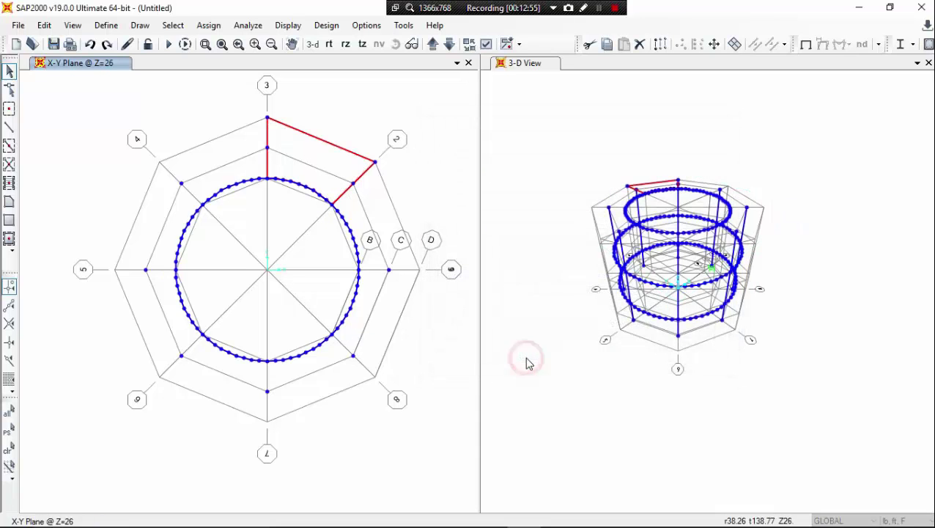
- Turn on filled objects in the display options for all windows
click(517, 139)
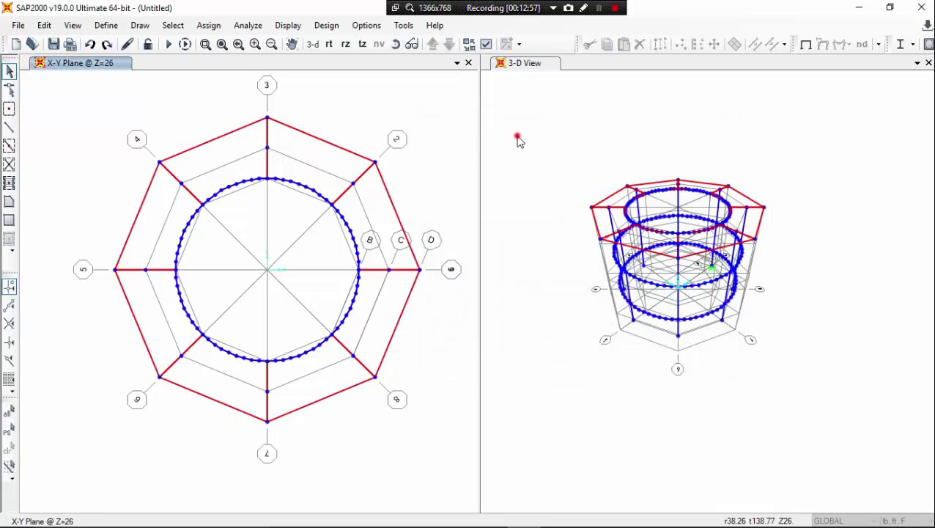
click(487, 45)
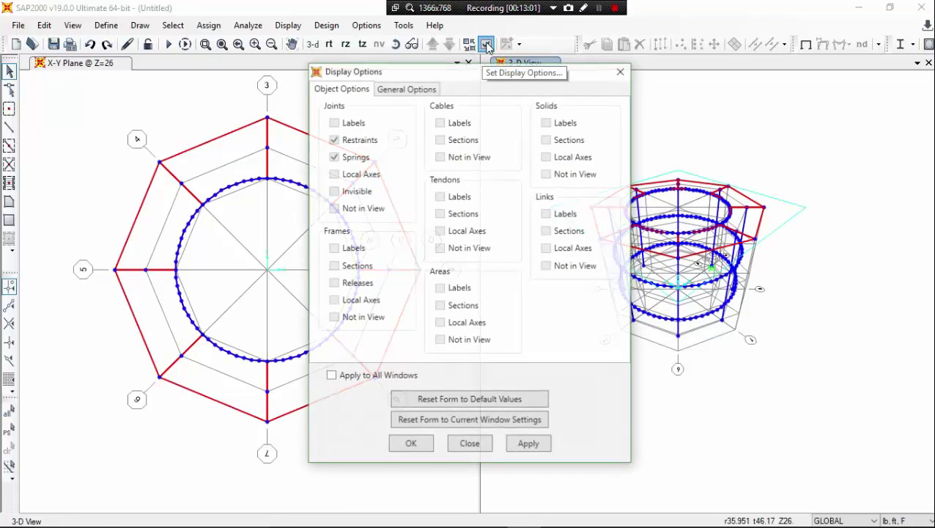
click(425, 89)
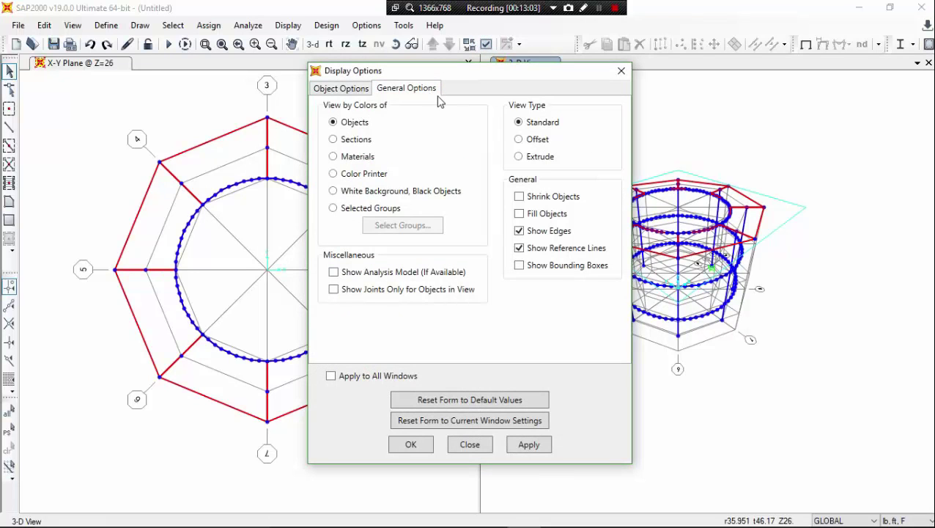
click(549, 214)
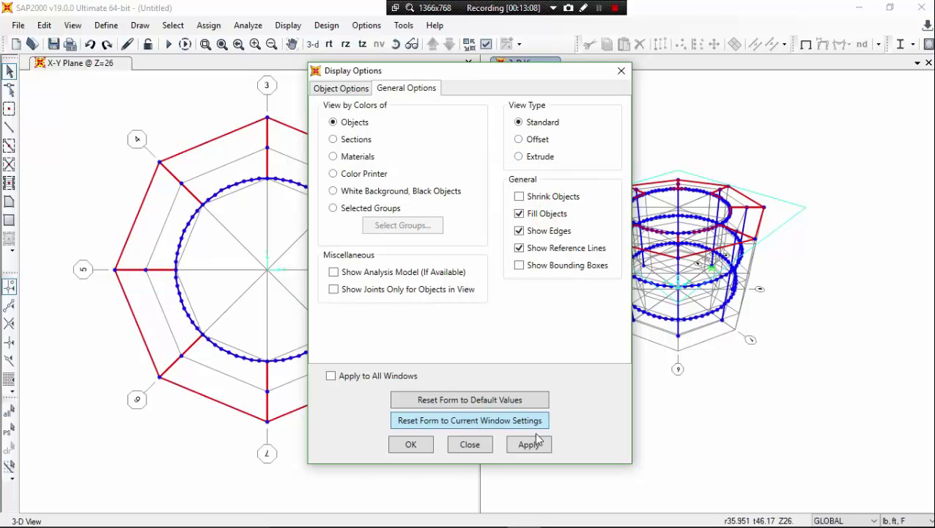
click(366, 376)
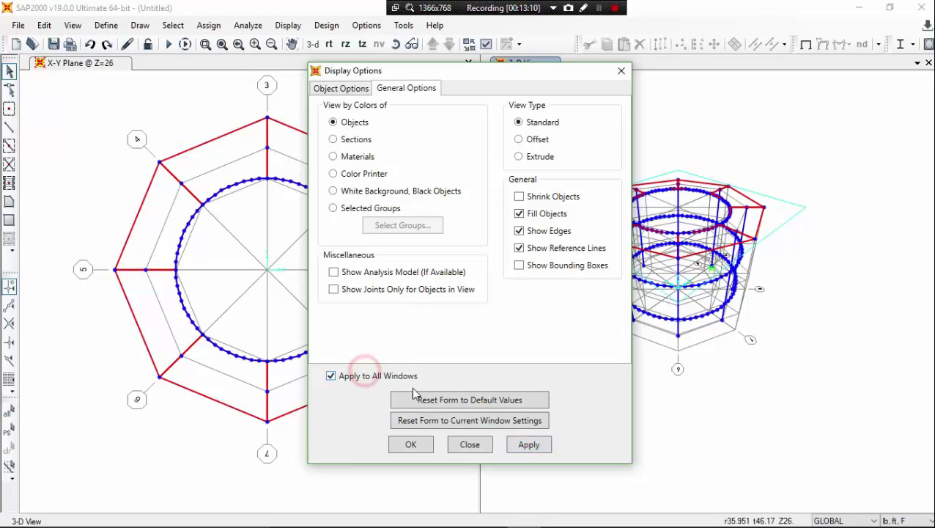
click(526, 445)
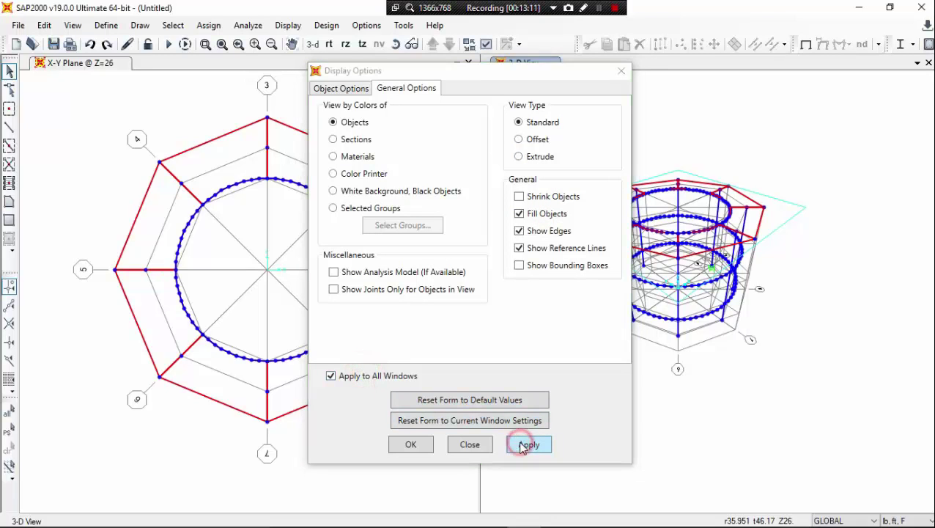
click(419, 448)
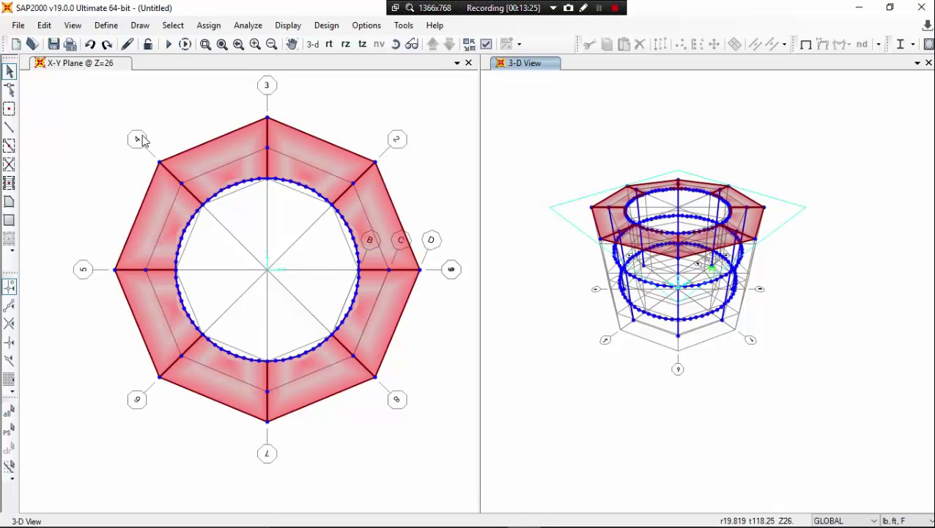
- Start adding a spherical dome from the shell templates to the model and set its radius to 12
click(87, 132)
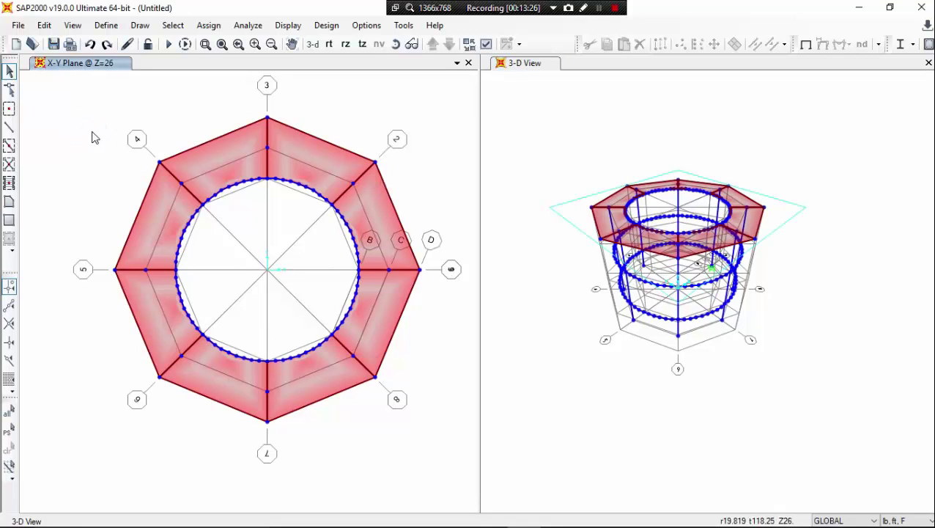
click(44, 25)
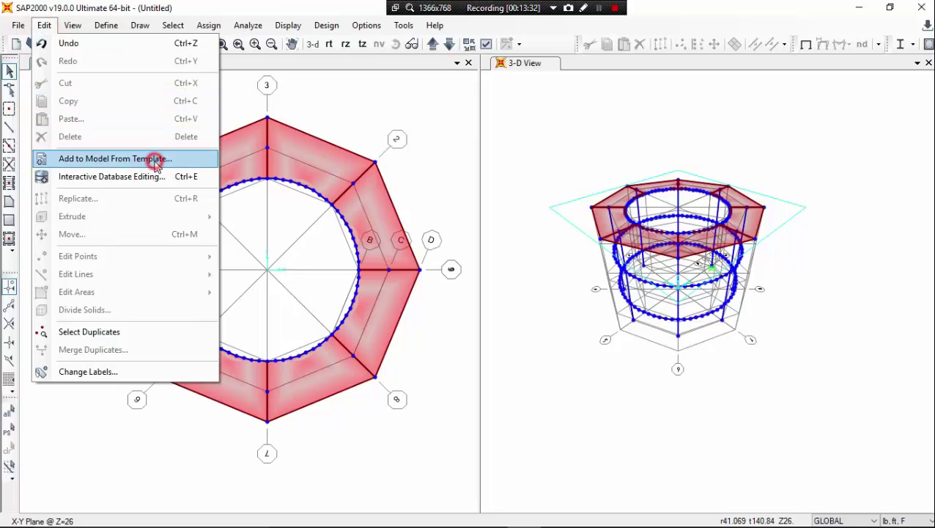
click(156, 162)
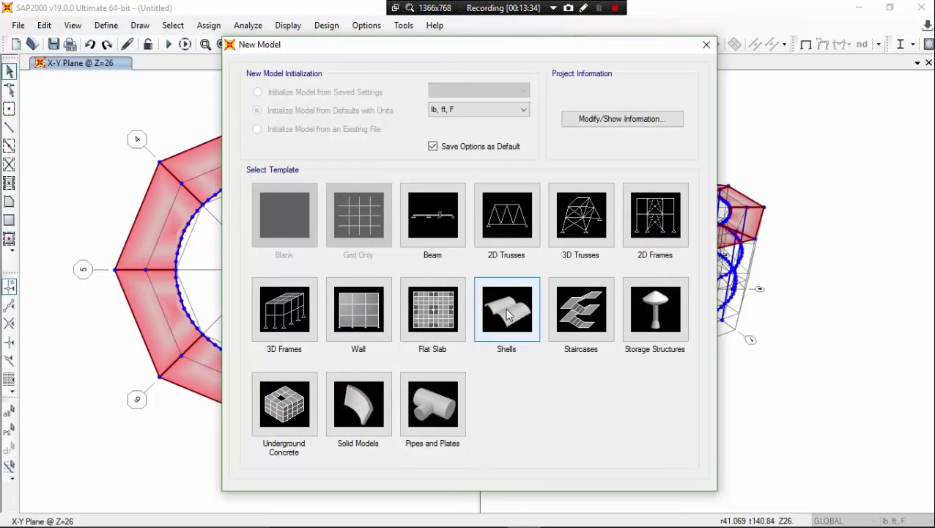
click(507, 314)
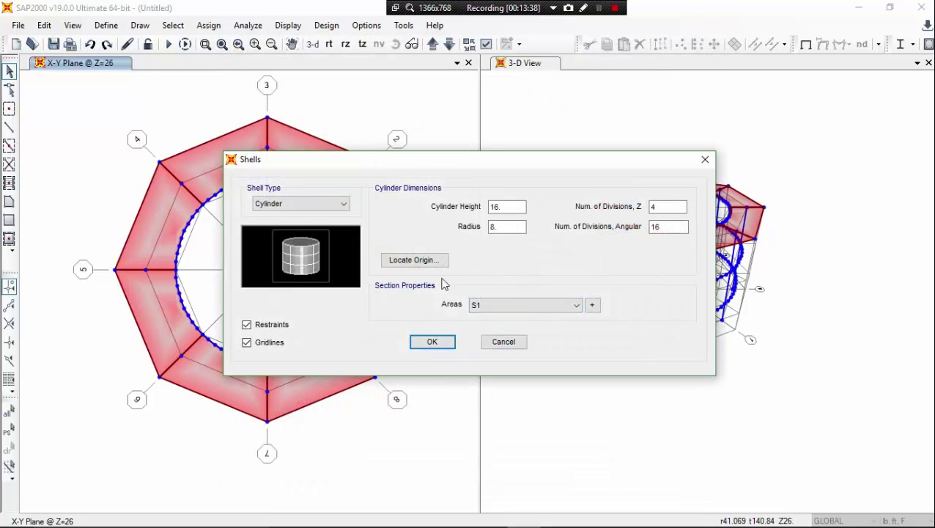
click(342, 206)
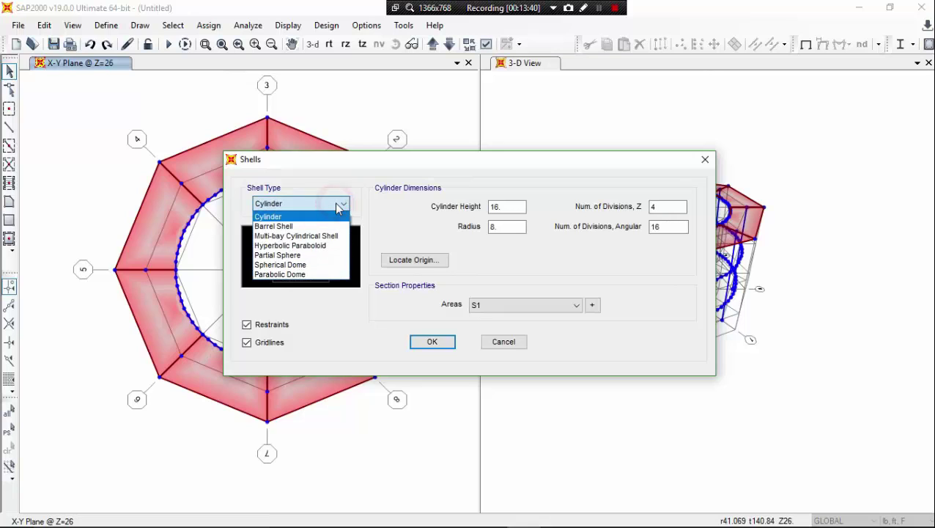
click(325, 265)
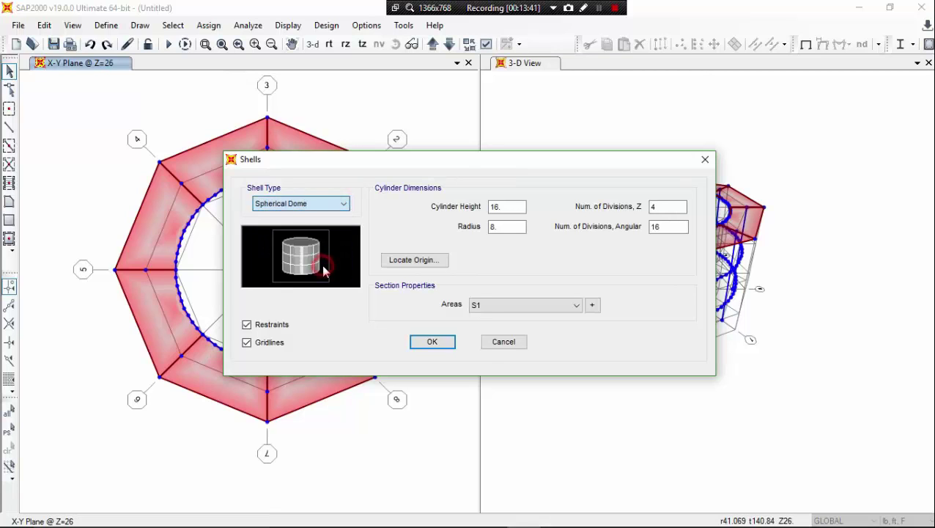
drag(446, 170, 637, 165)
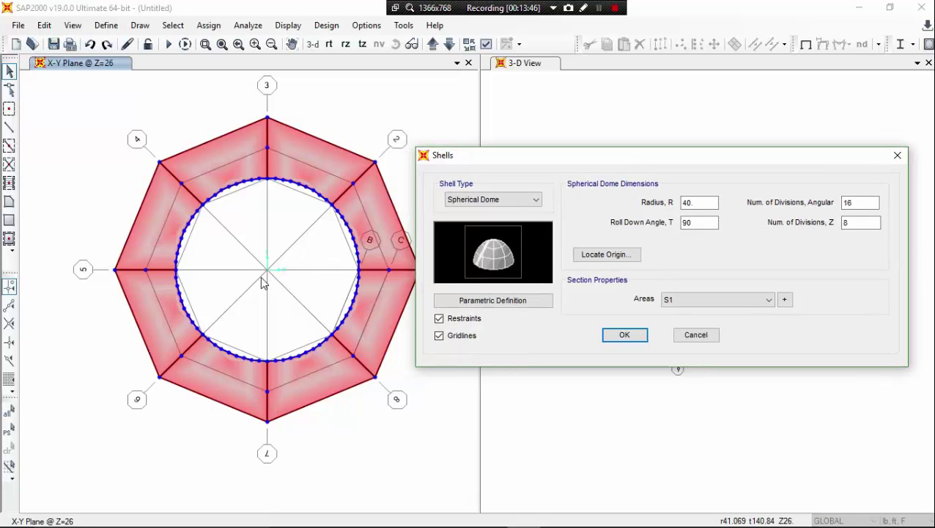
double_click(699, 202)
mouse_move(734, 159)
mouse_down()
mouse_move(712, 165)
mouse_move(670, 155)
mouse_up()
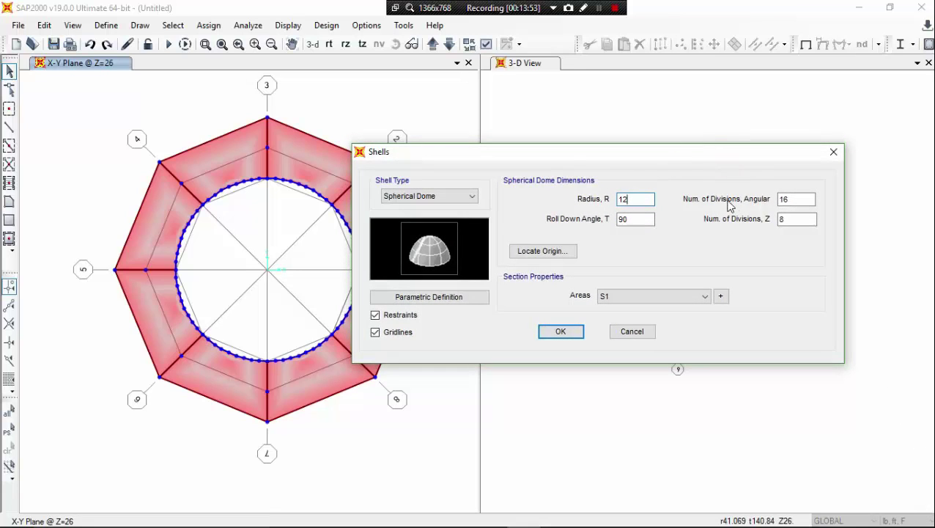
- Locate the dome's origin with the 3D option at global Z 26
click(559, 251)
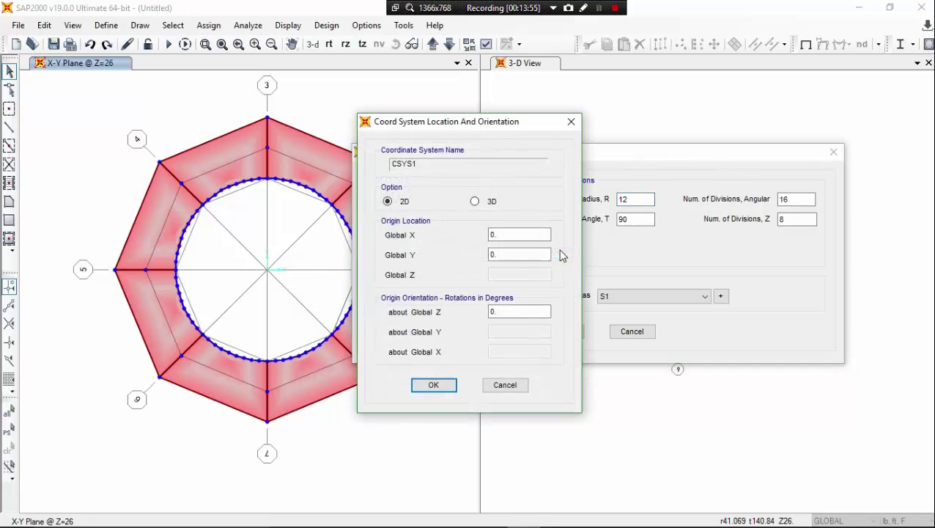
click(477, 203)
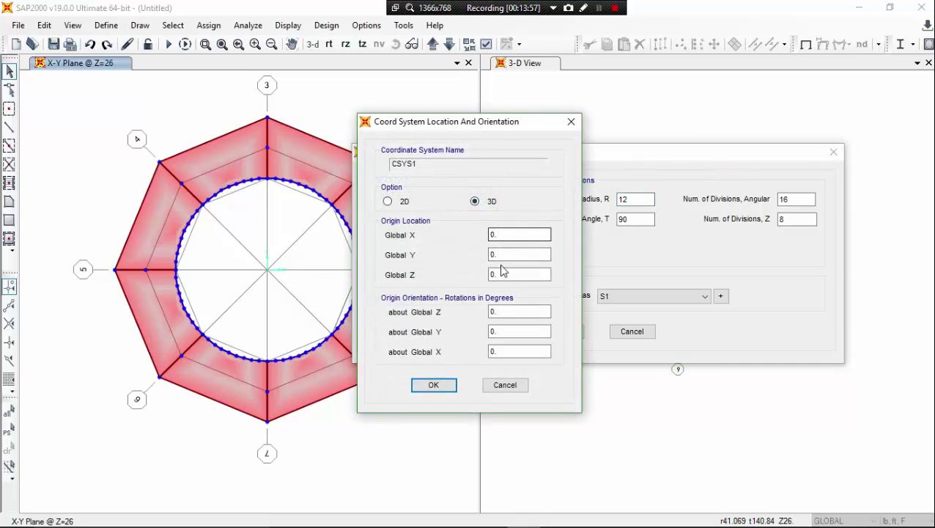
double_click(503, 272)
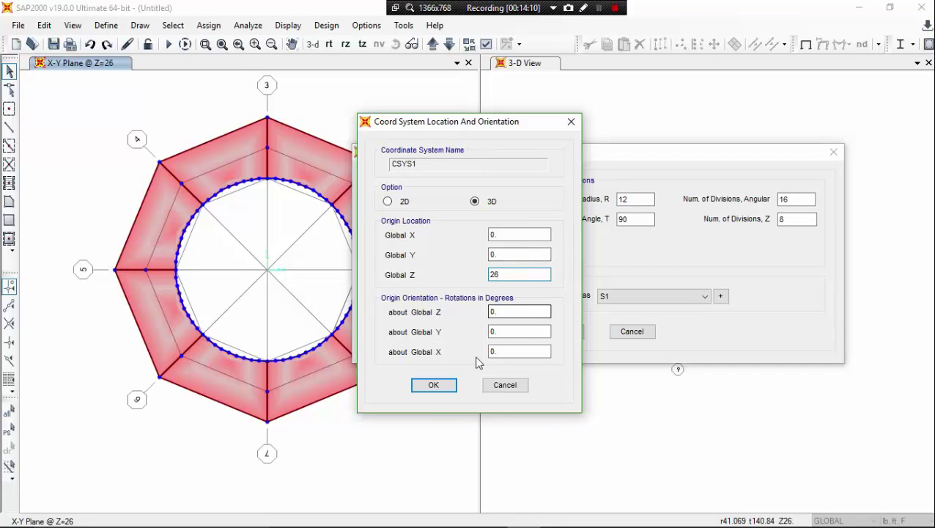
click(435, 386)
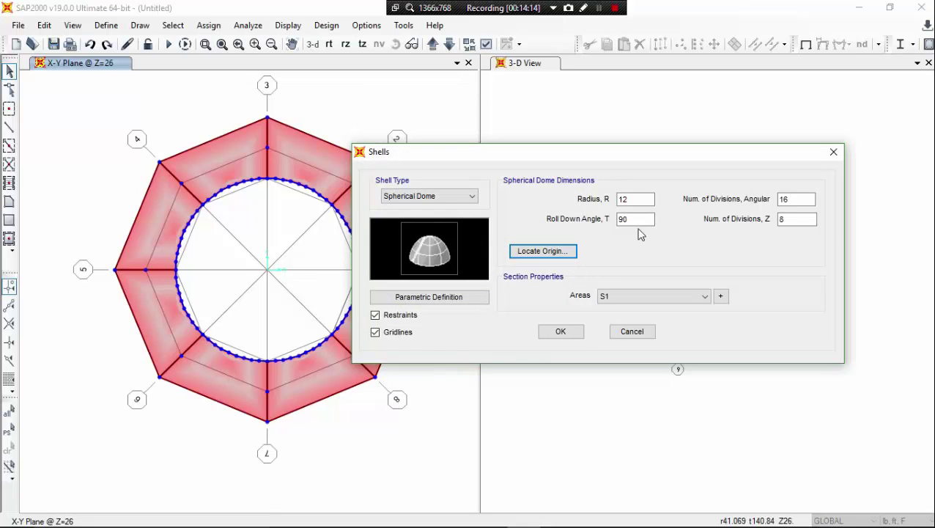
- Set the spherical dome's number of divisions along Z to 12
drag(769, 153, 731, 154)
double_click(759, 219)
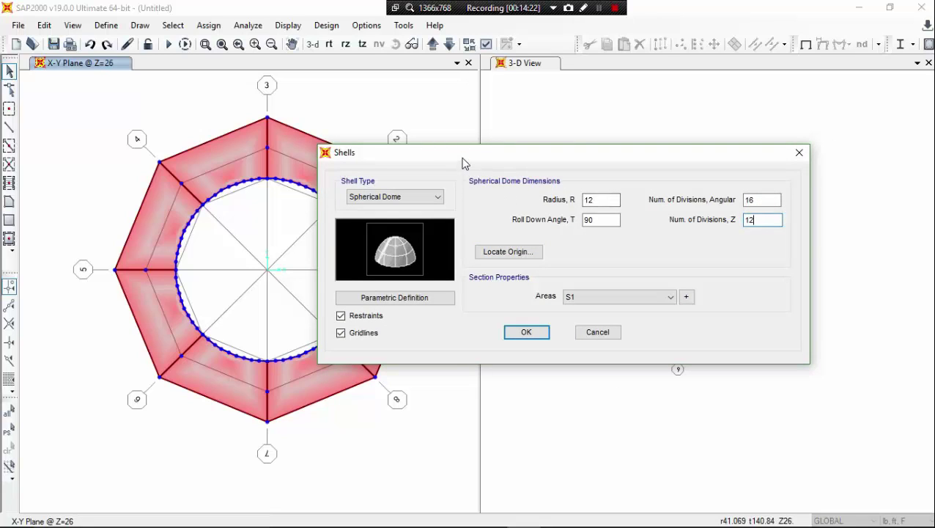
drag(466, 158, 546, 198)
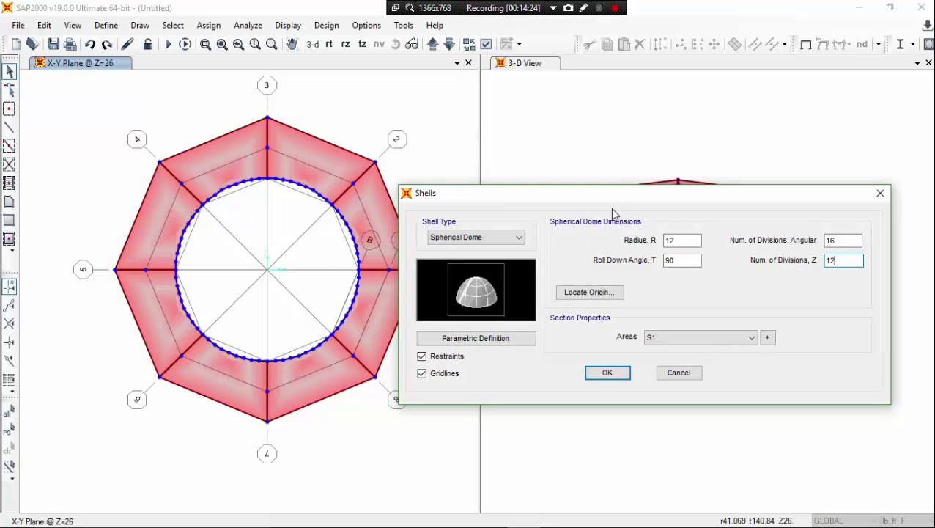
drag(614, 204, 588, 250)
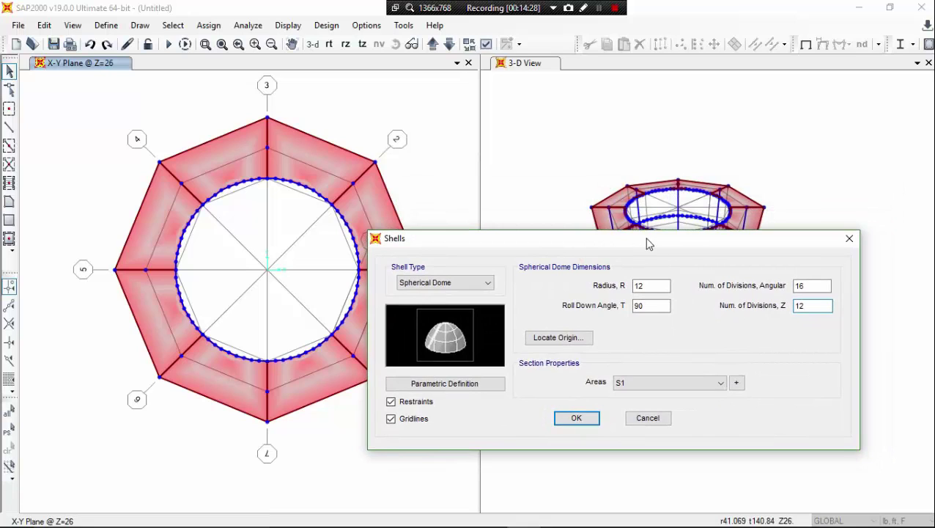
drag(647, 243, 593, 253)
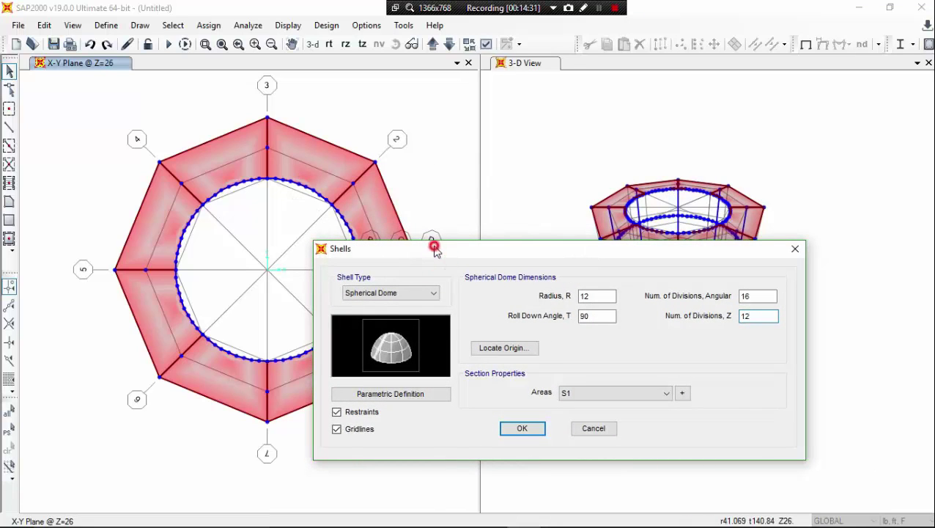
drag(433, 244, 430, 225)
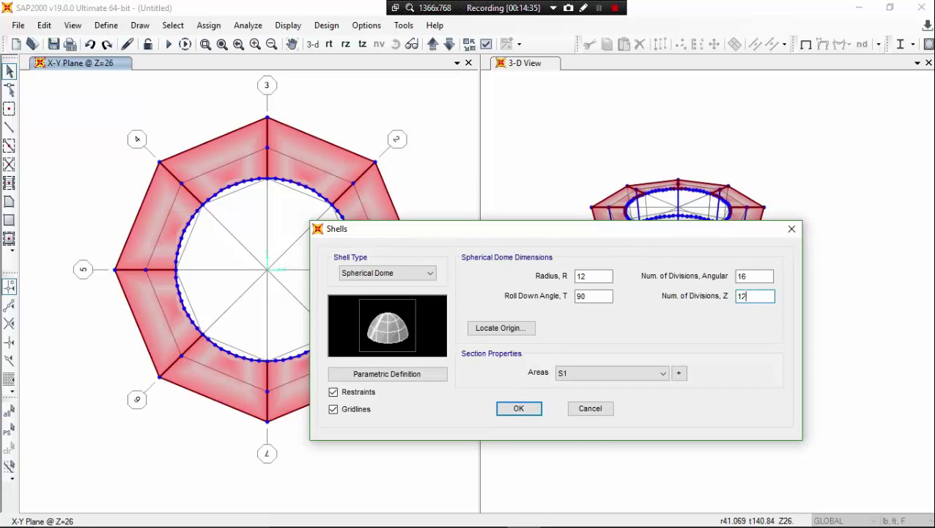
- Set the dome's angular divisions to 72, turn off restraints and gridlines, keep area section S1, and create the dome
double_click(747, 277)
click(370, 392)
click(366, 412)
click(636, 375)
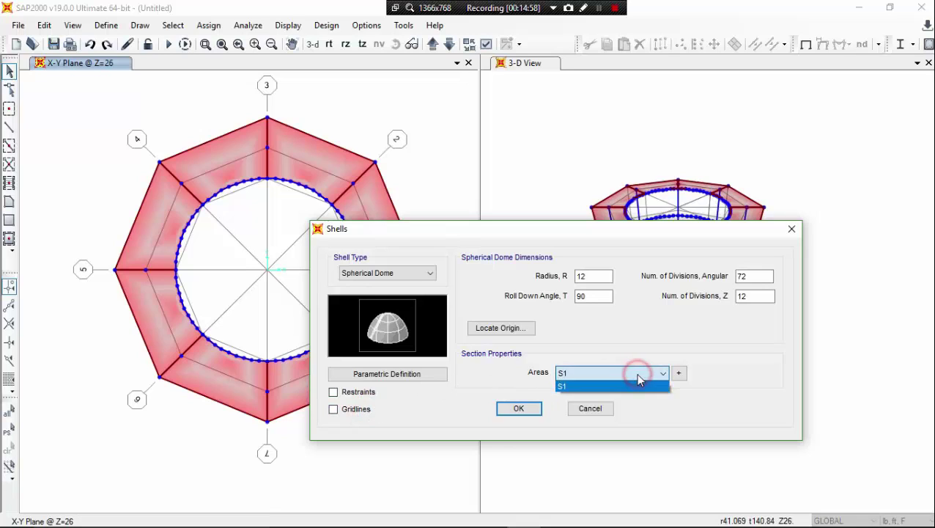
click(637, 373)
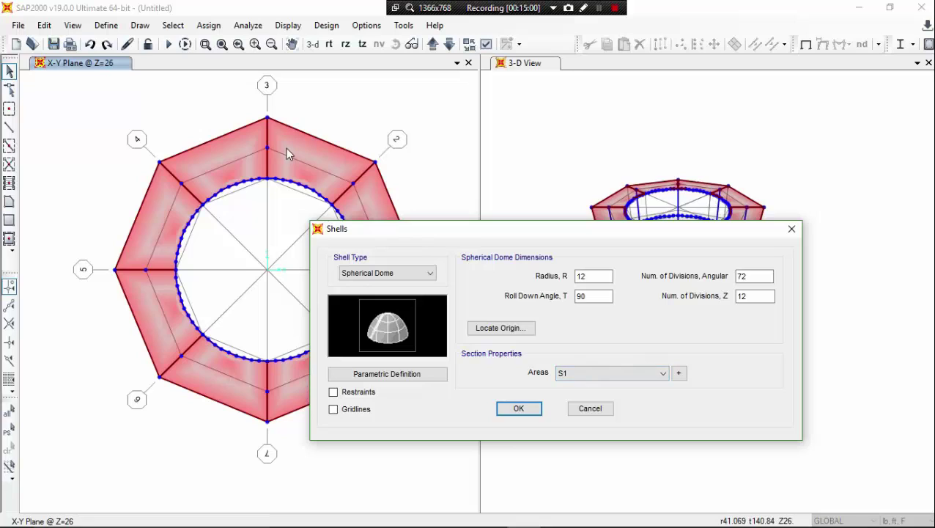
click(519, 409)
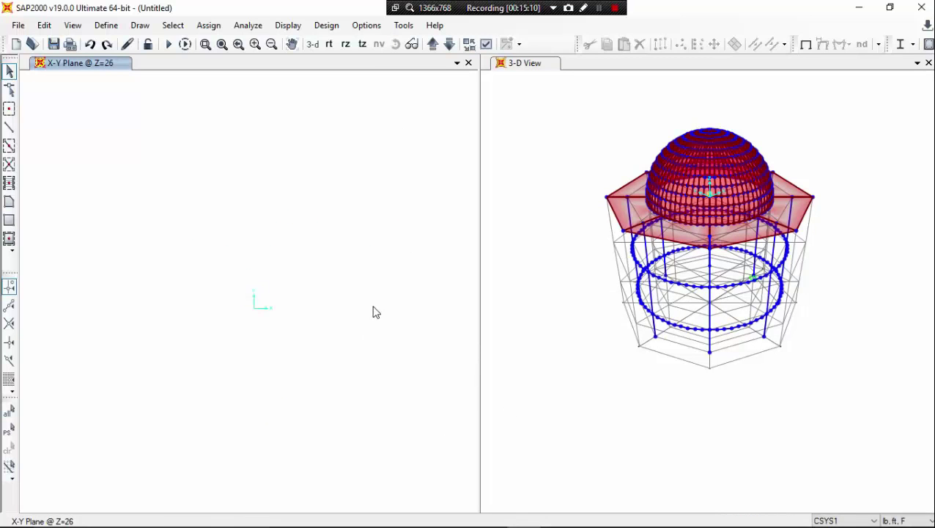
- Switch the X-Y plan window to the default 3D view and check the dome on the structure
click(314, 45)
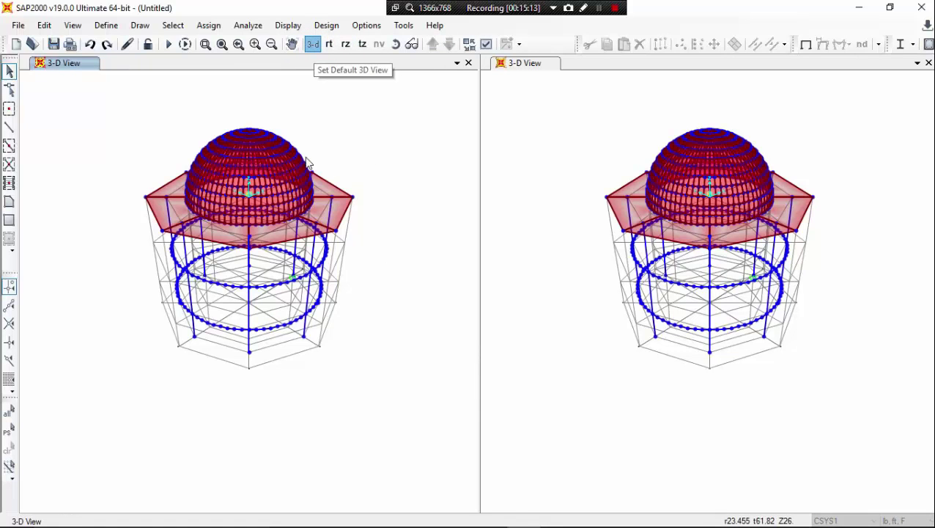
scroll(224, 143, up, 2)
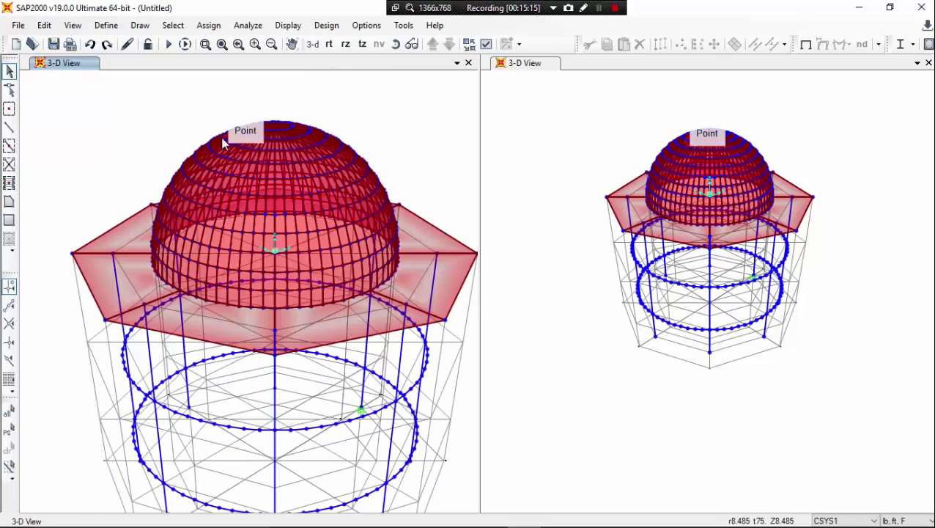
middle_drag(222, 138, 205, 129)
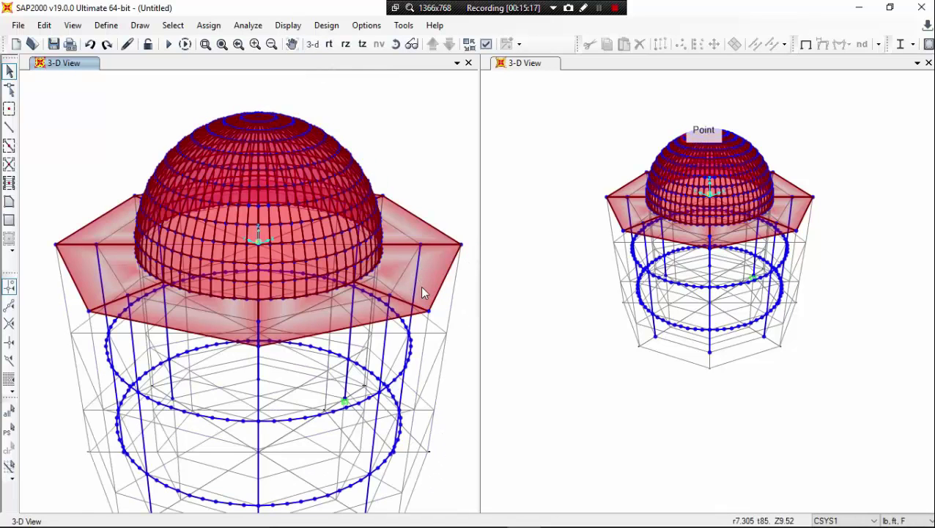
scroll(421, 292, down, 3)
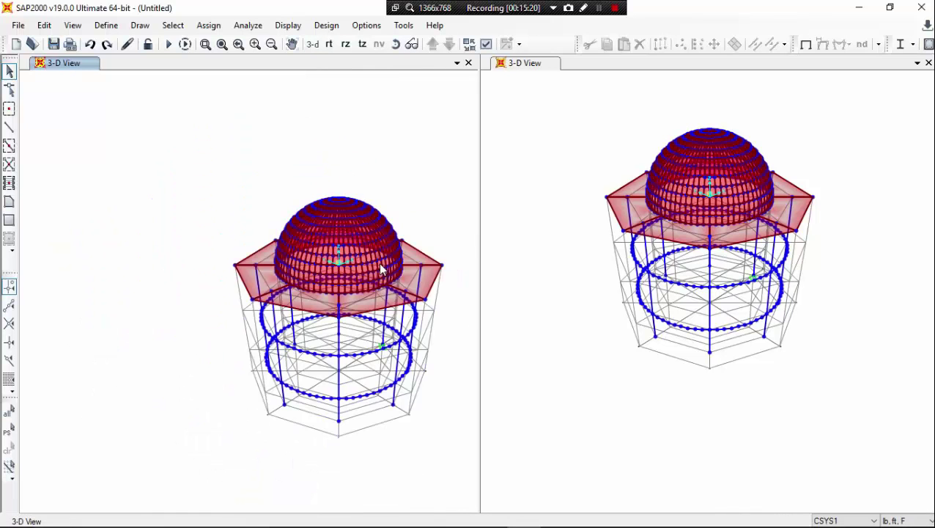
middle_drag(381, 271, 382, 248)
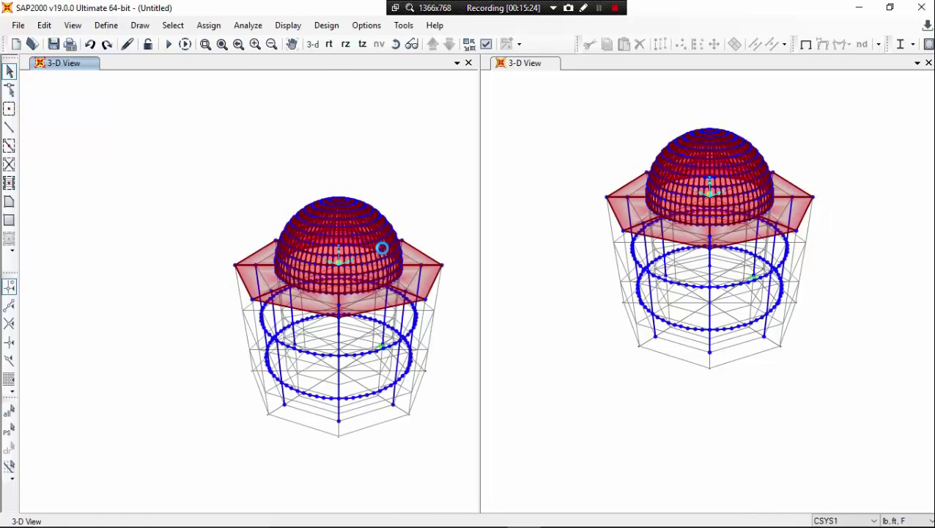
- Set the view type of the original 3D window to Extrude in the display options
click(543, 238)
scroll(699, 140, up, 3)
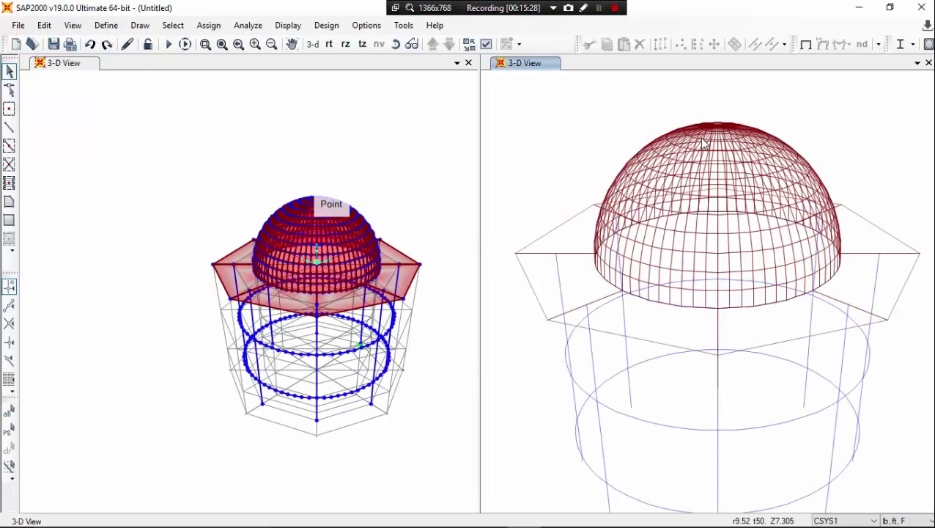
middle_drag(699, 137, 686, 110)
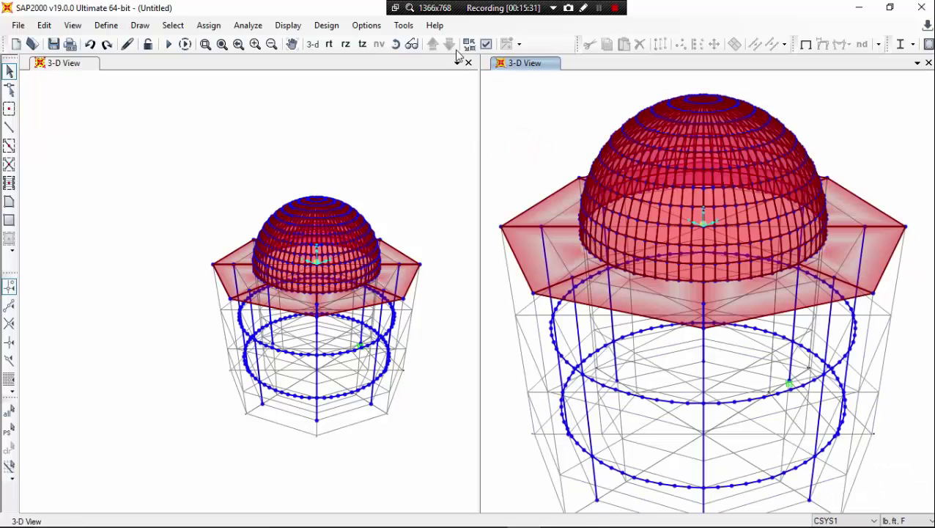
click(486, 44)
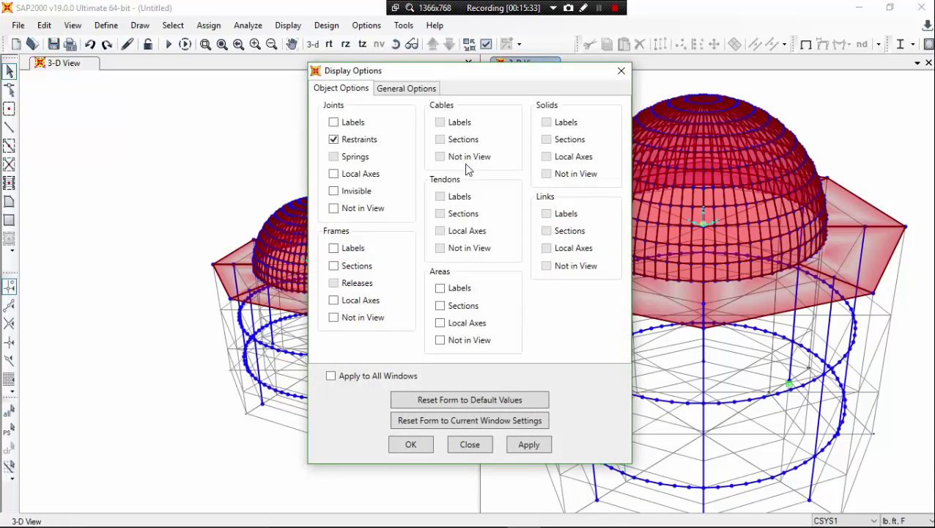
click(403, 88)
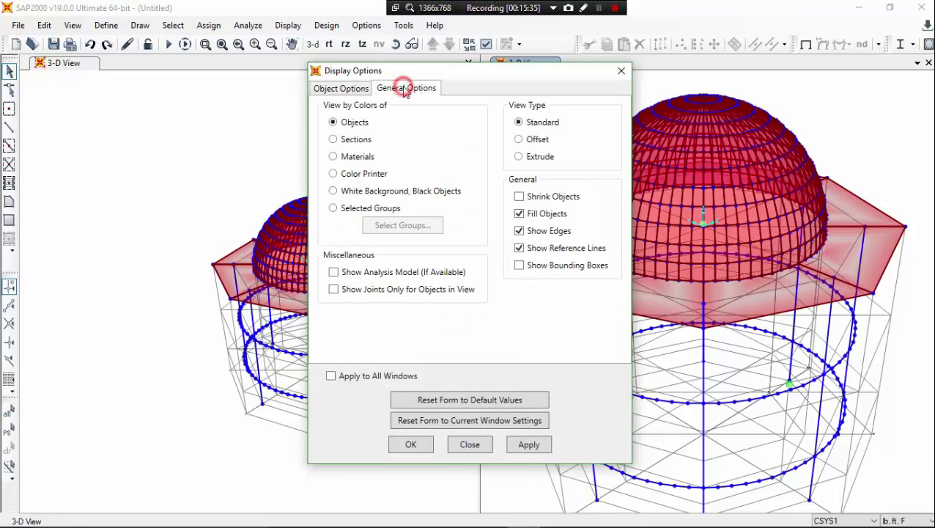
click(520, 156)
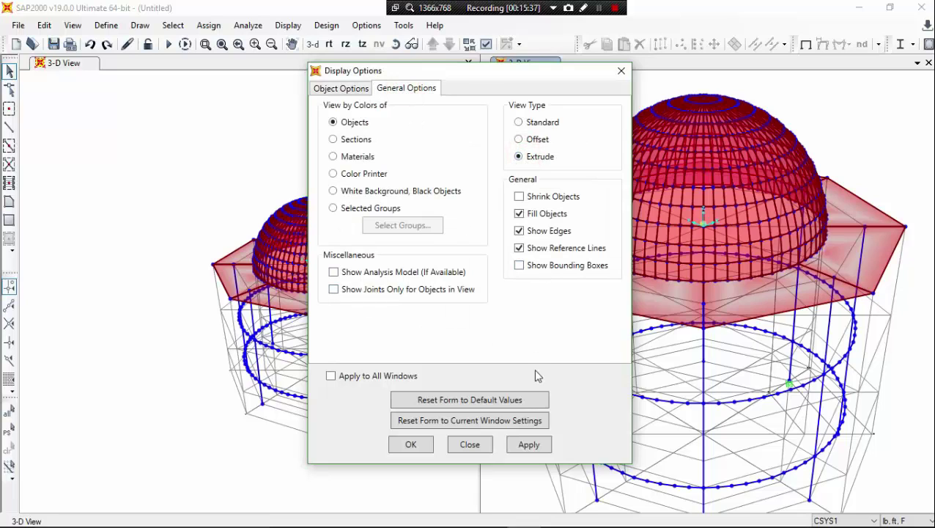
click(543, 444)
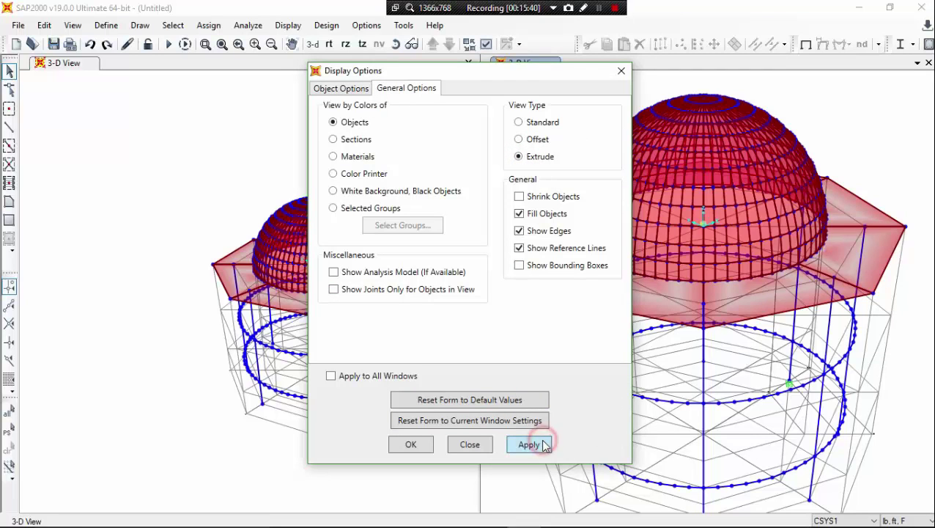
click(421, 447)
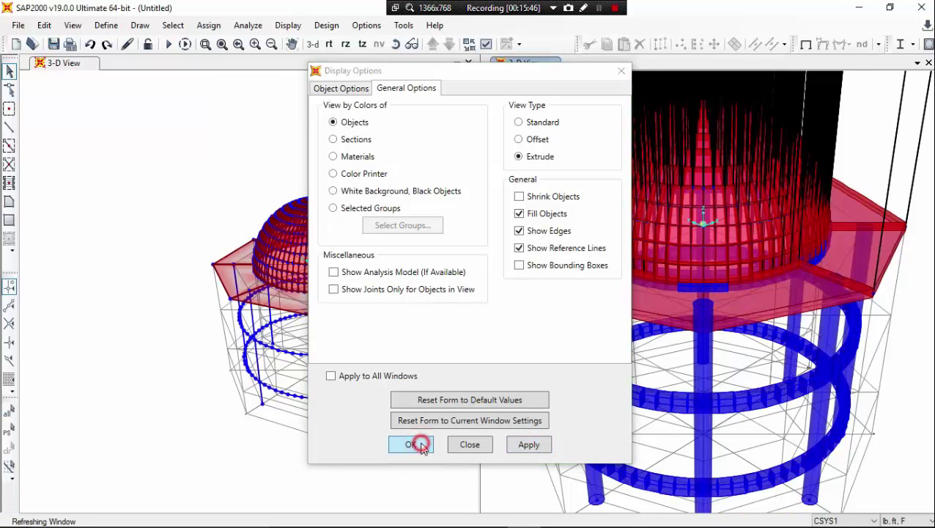
click(421, 447)
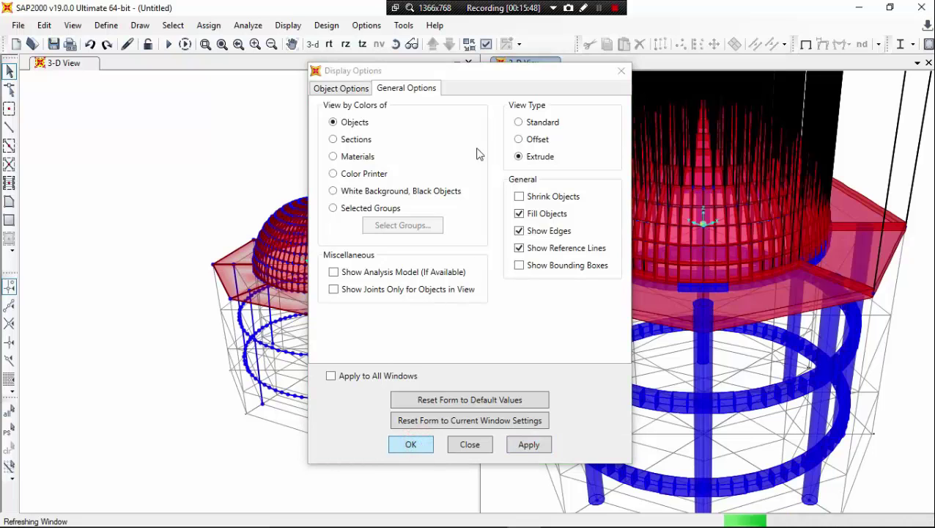
click(480, 70)
click(410, 444)
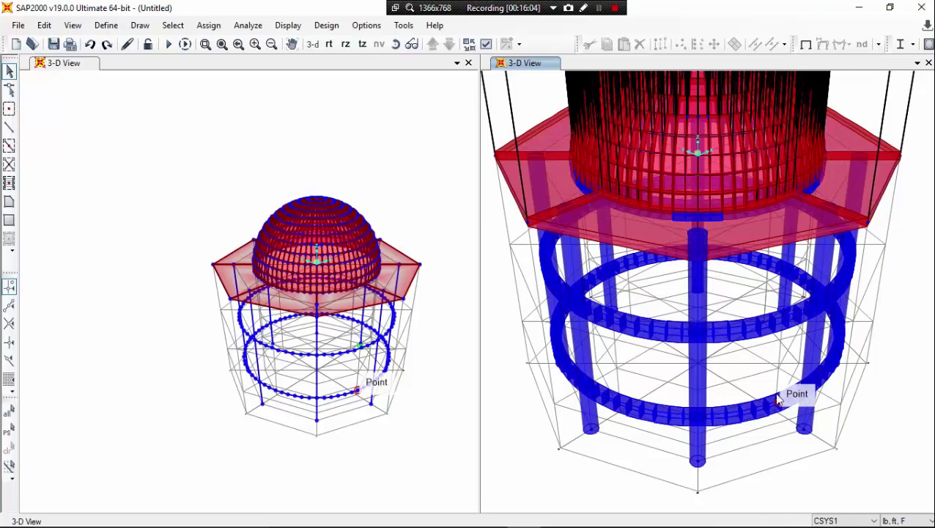
- Examine the extruded columns, ring beams and dome underside from below, and inspect the standard 3D view up close
middle_drag(748, 286, 745, 329)
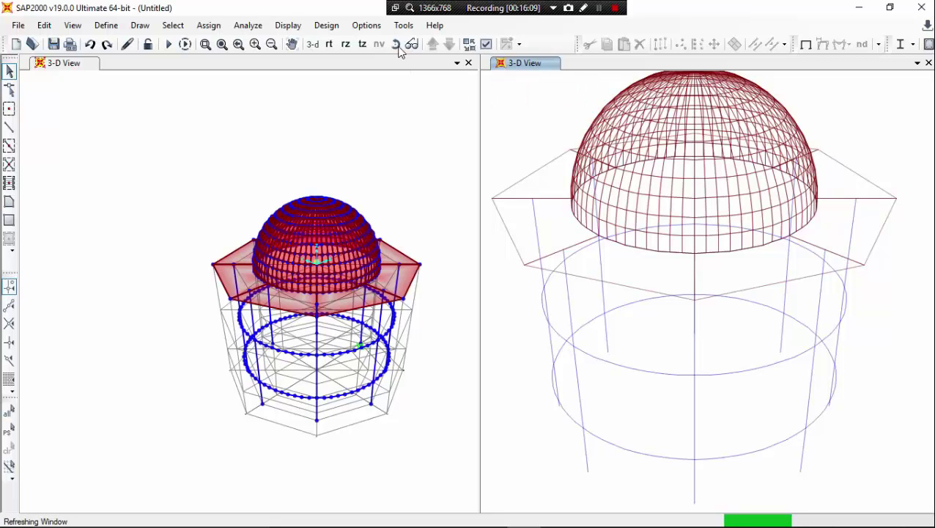
click(395, 45)
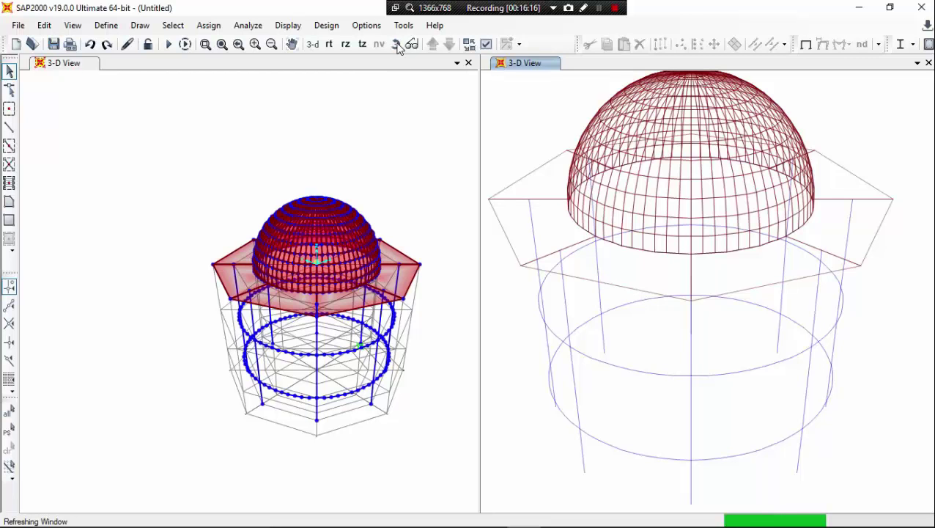
click(395, 44)
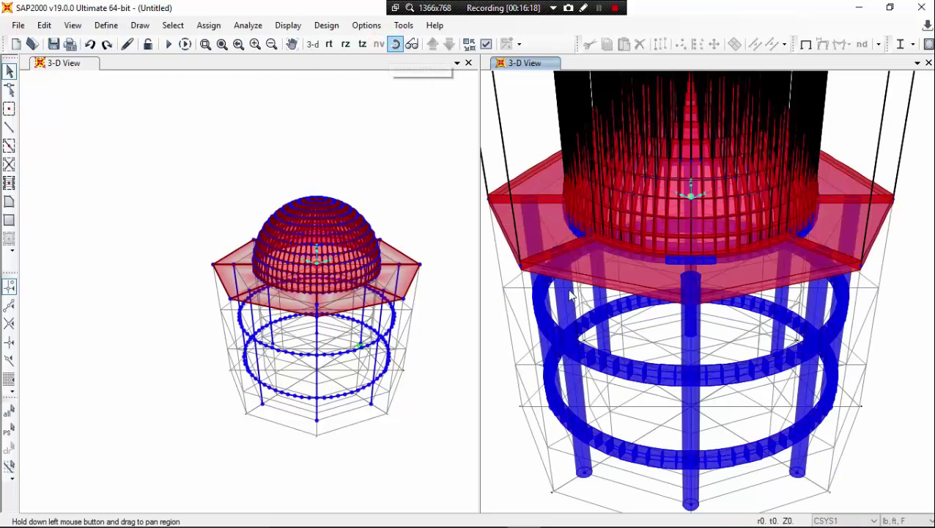
drag(618, 297, 649, 176)
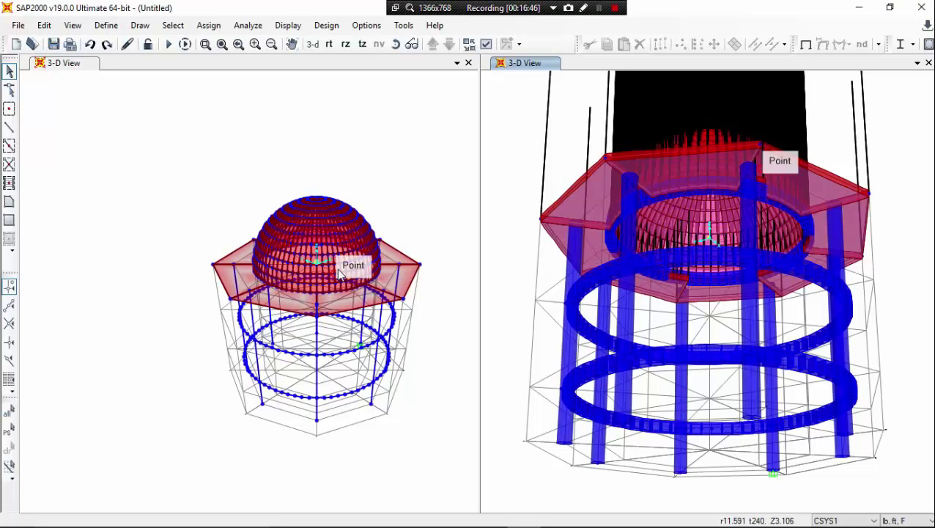
scroll(288, 288, up, 4)
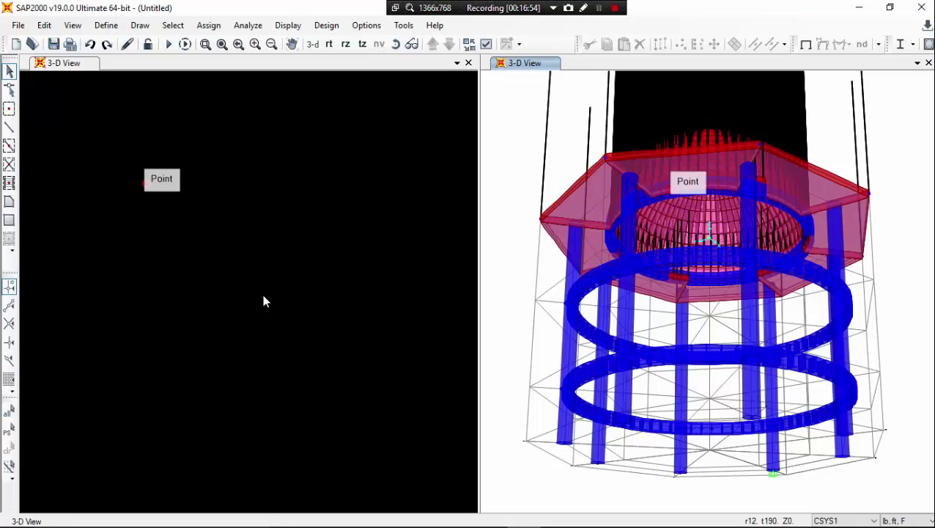
middle_drag(267, 324, 211, 256)
scroll(258, 316, up, 3)
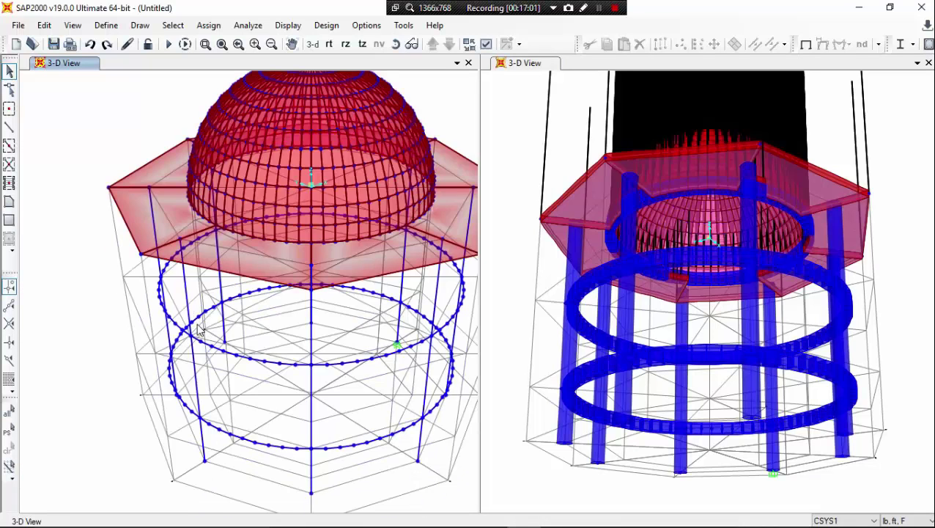